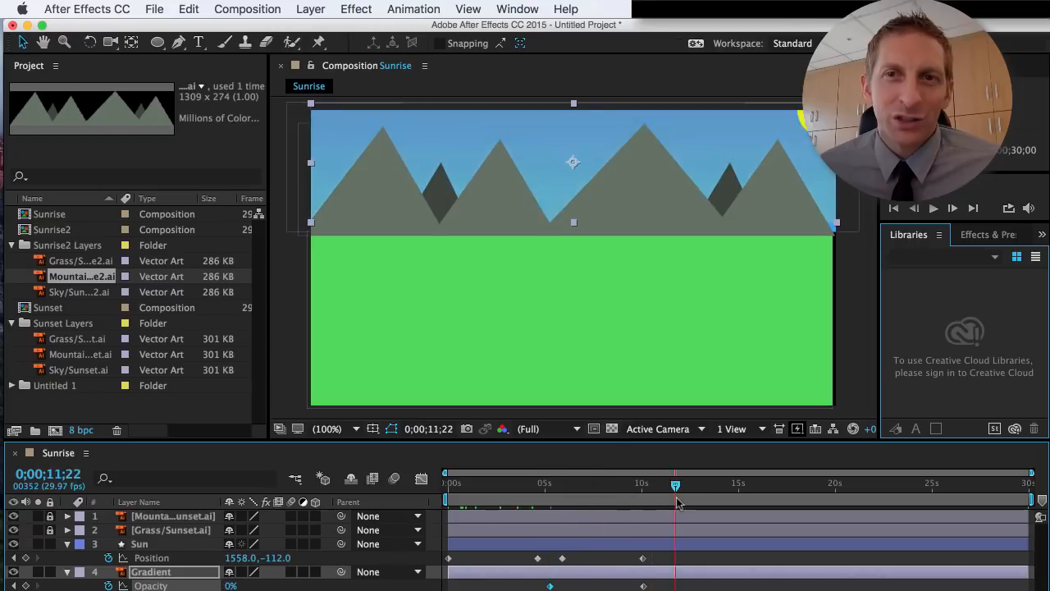
- Switch to the Sunset.ai artwork in Illustrator and show the rulers
key("super+Tab")
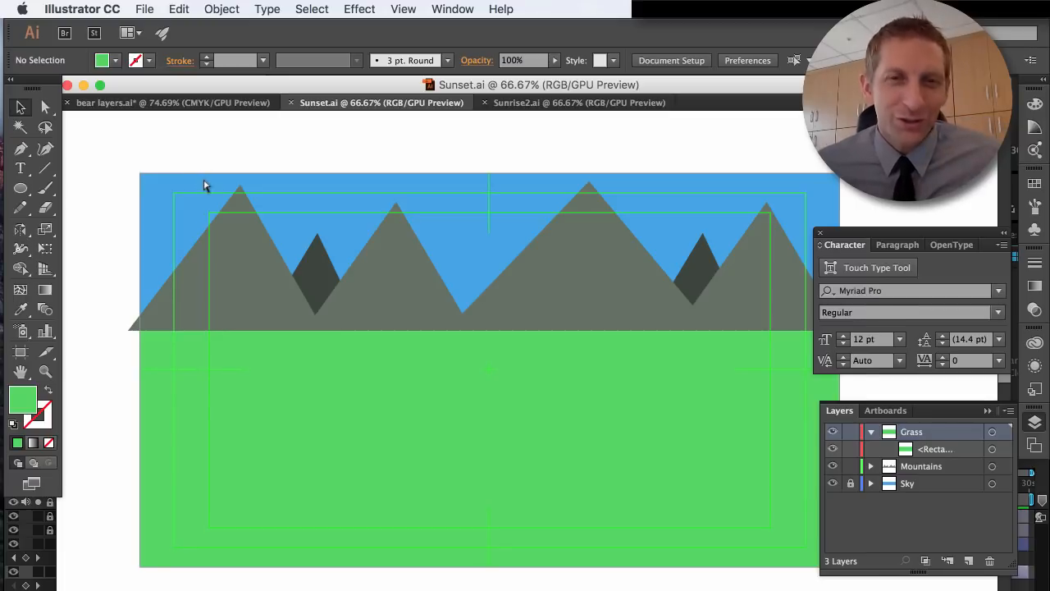
key("super+Tab")
key("super+Tab")
key("super+Tab")
key("super+Tab")
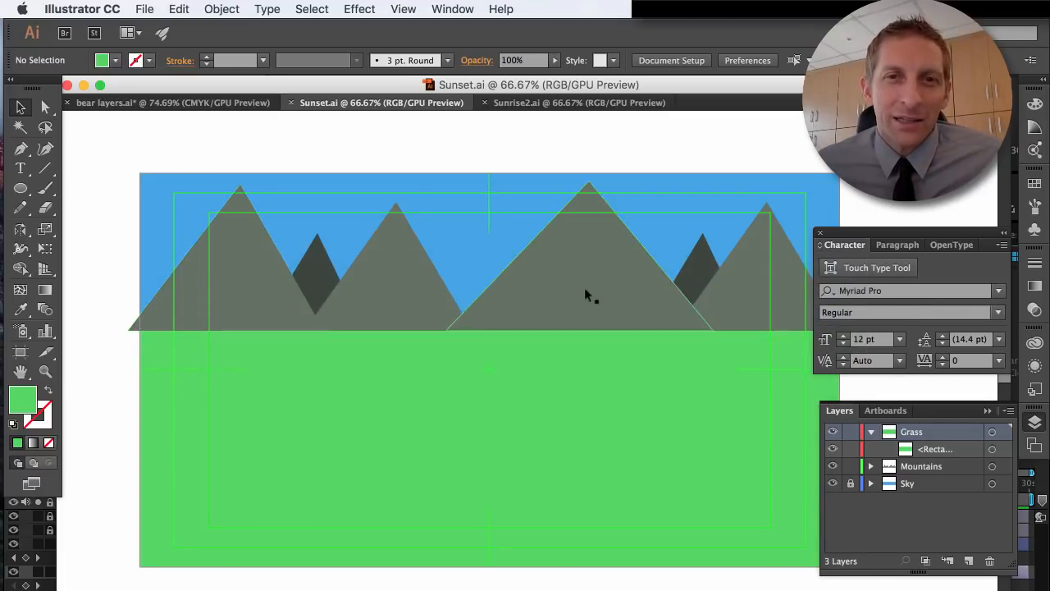
key("super+r")
- Draw a closed, jagged-bottomed snow cap over the peak of the largest mountain with the Pen tool
left_click(585, 294)
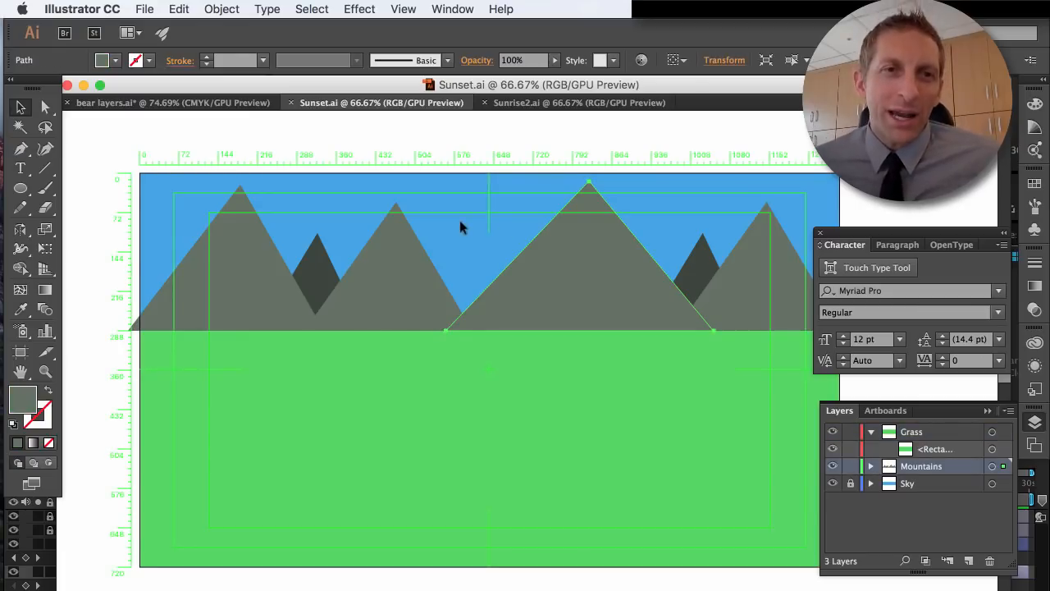
key("super+equal")
key("super+equal")
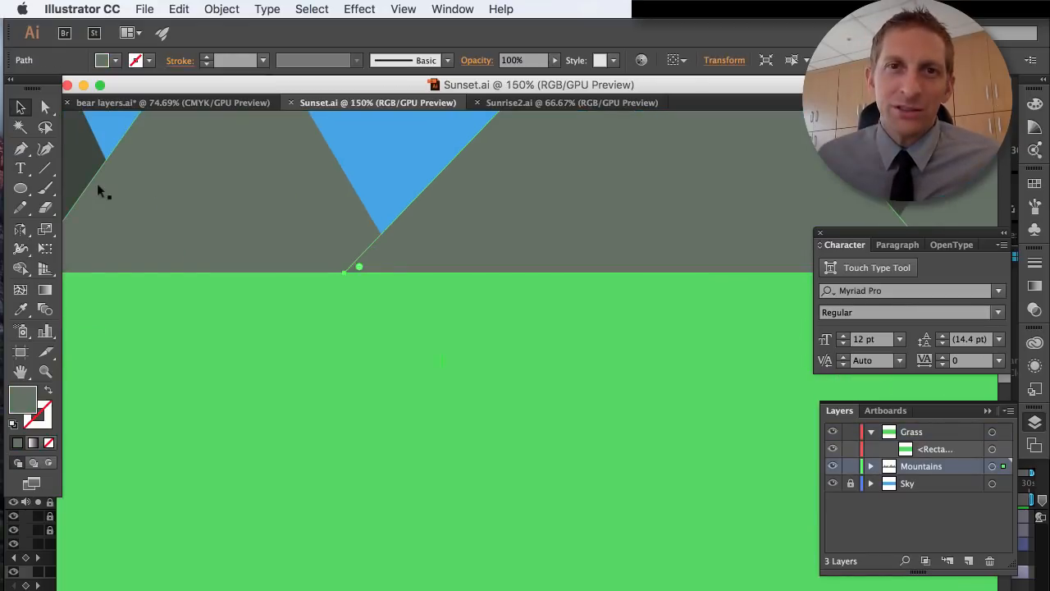
left_click_drag(389, 337, 178, 590)
key("p")
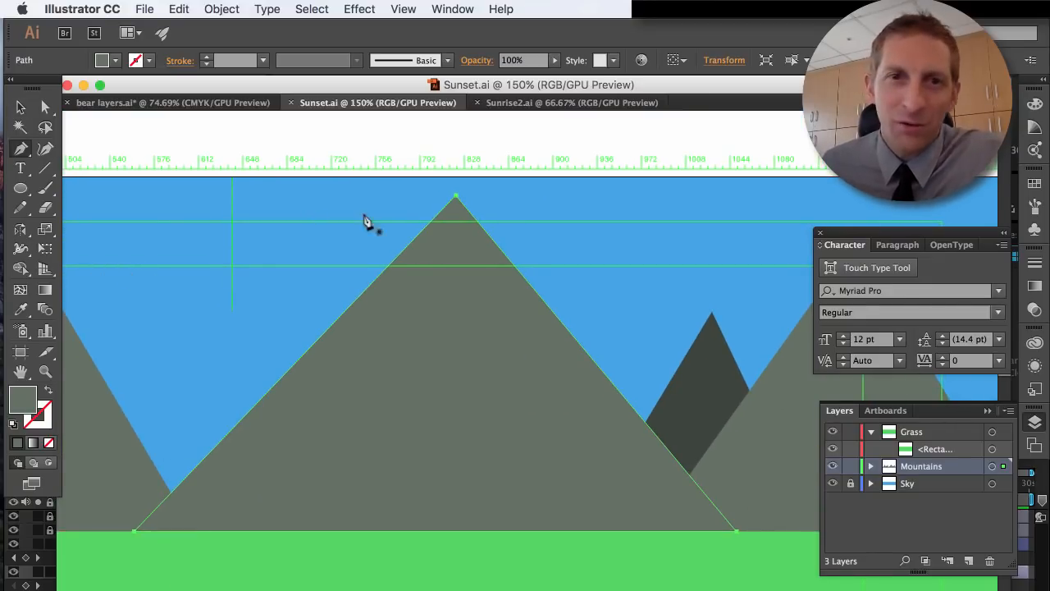
left_click(391, 263)
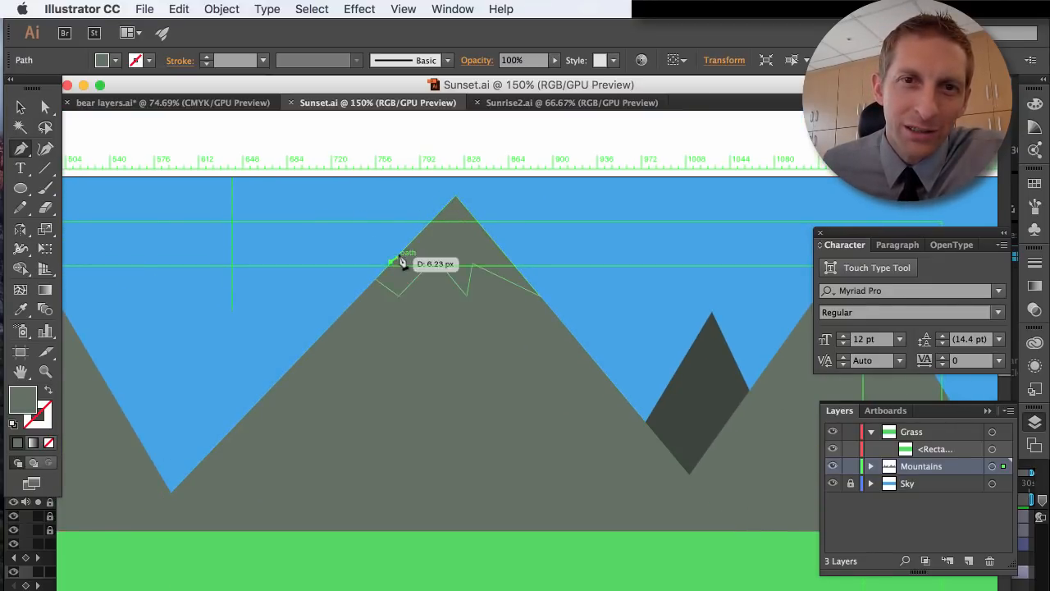
left_click(456, 196)
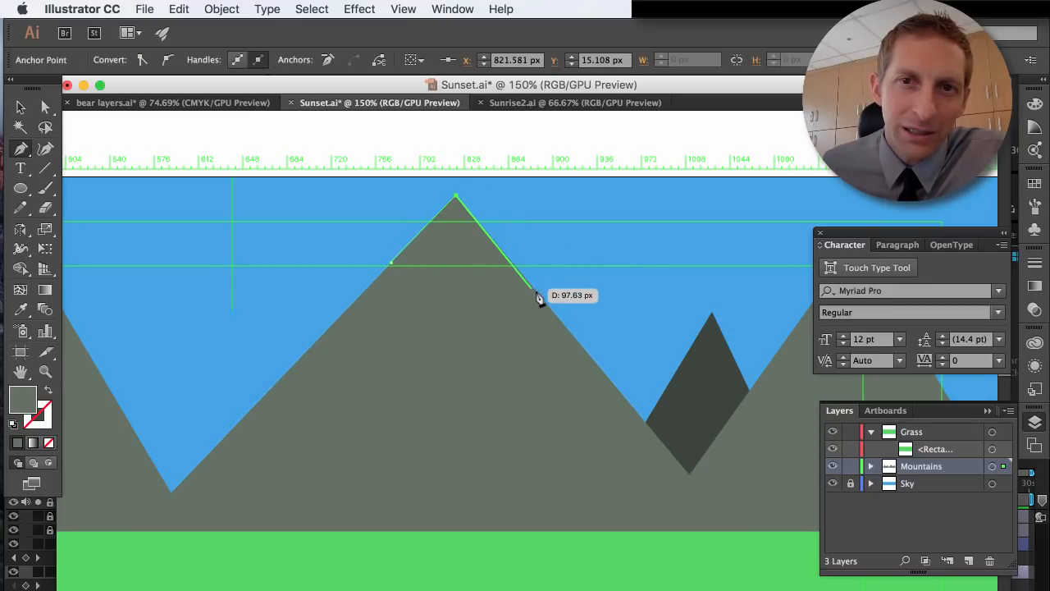
left_click(537, 291)
left_click(474, 260)
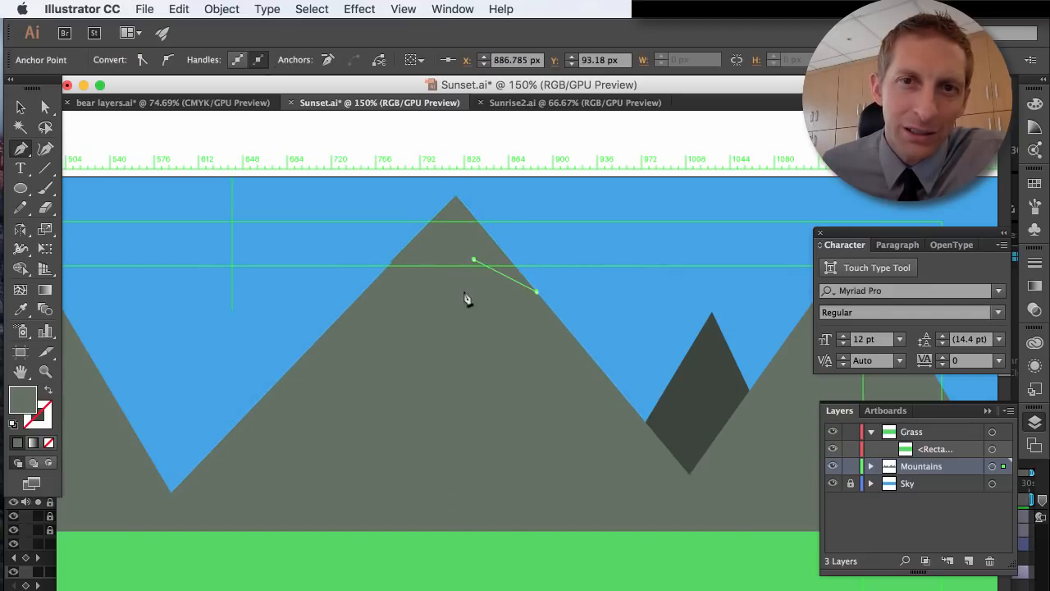
left_click(465, 292)
left_click(436, 258)
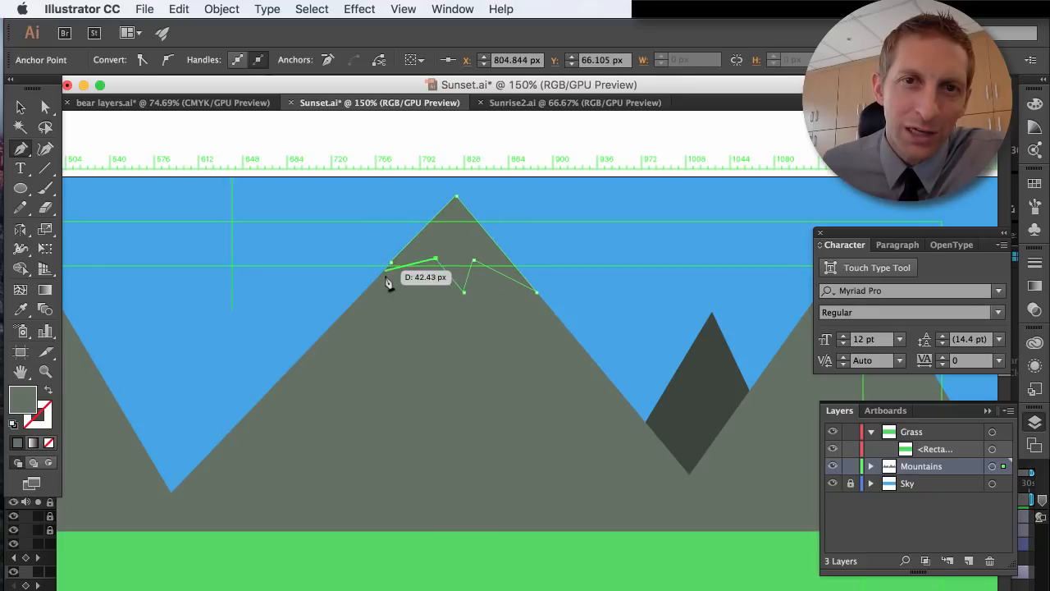
left_click(391, 291)
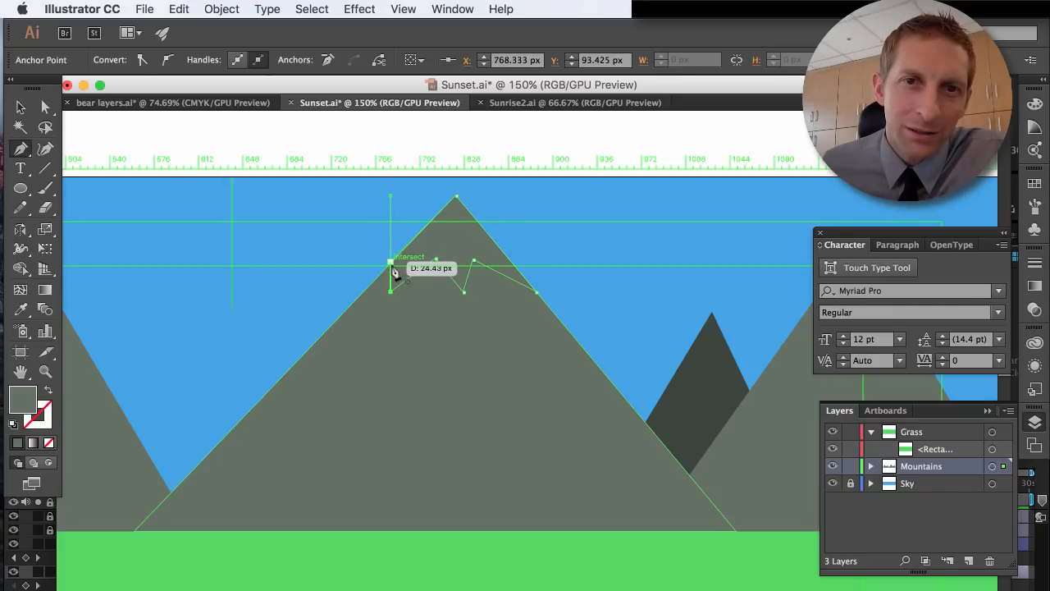
left_click(392, 263)
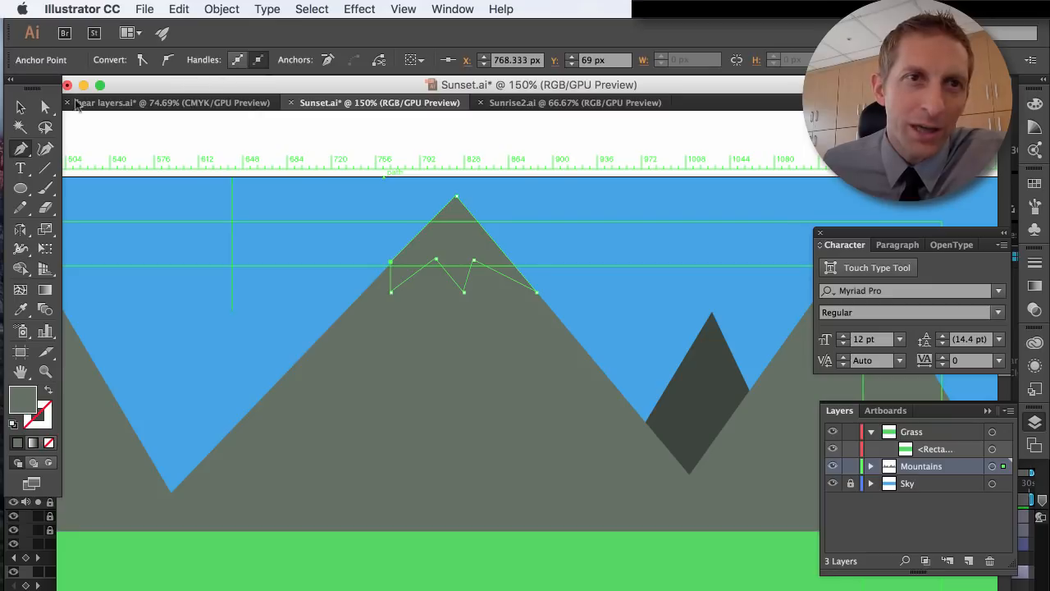
- Fill the snow cap with the near-white color F9F9F9
double_click(21, 401)
left_click_drag(18, 154, 13, 151)
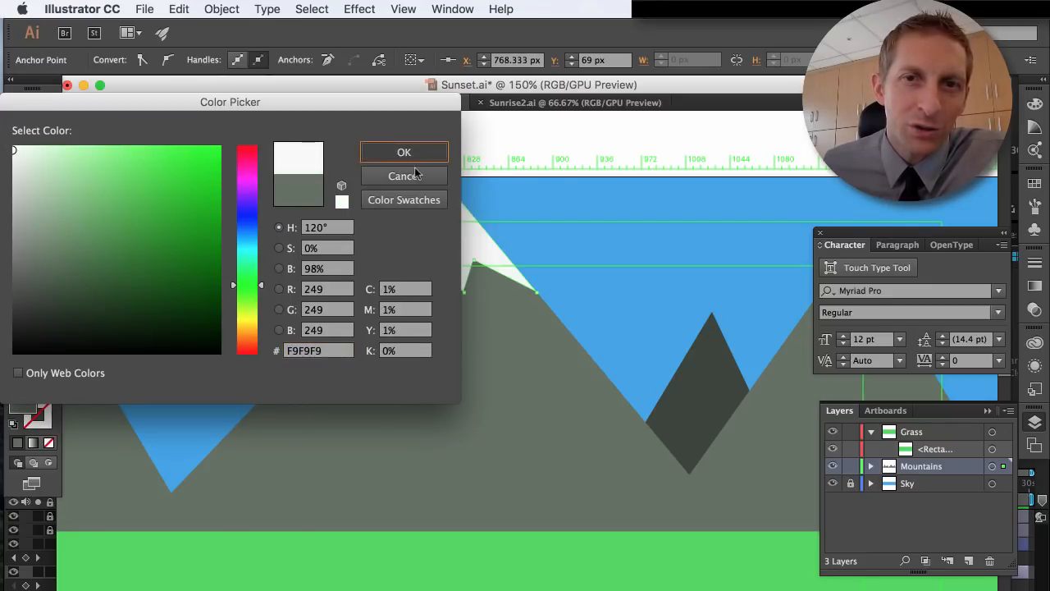
left_click(405, 154)
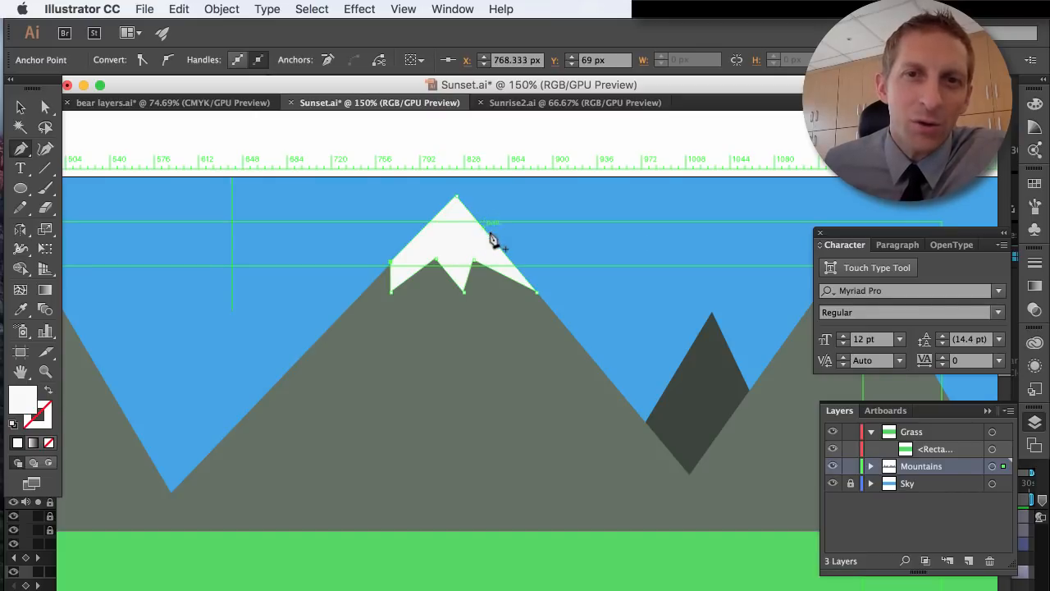
- Duplicate the snow cap in place and move the copy's lower-right anchor point inward, below the peak
key("v")
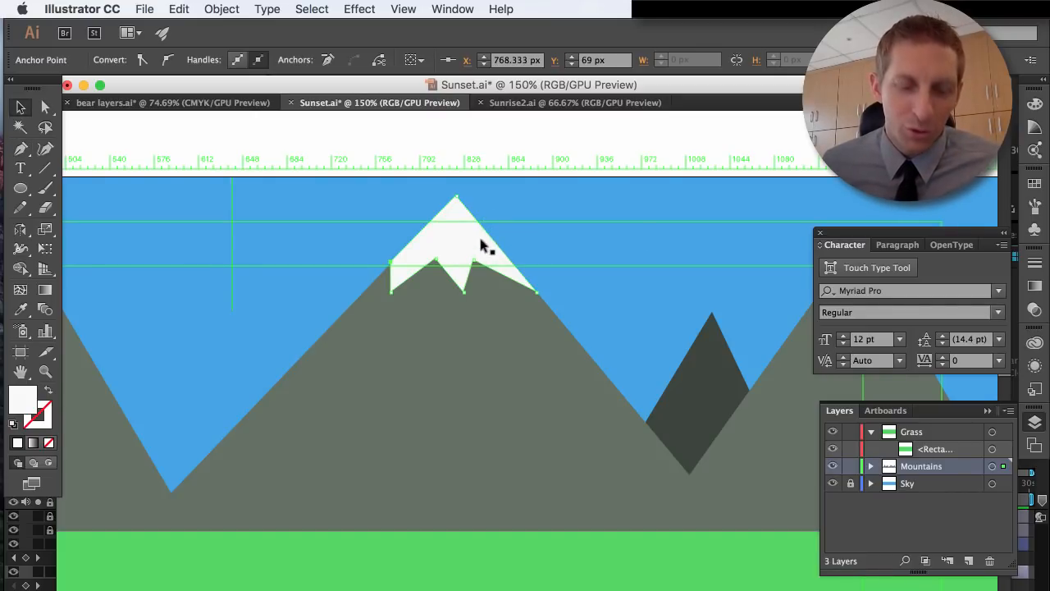
left_click(463, 237)
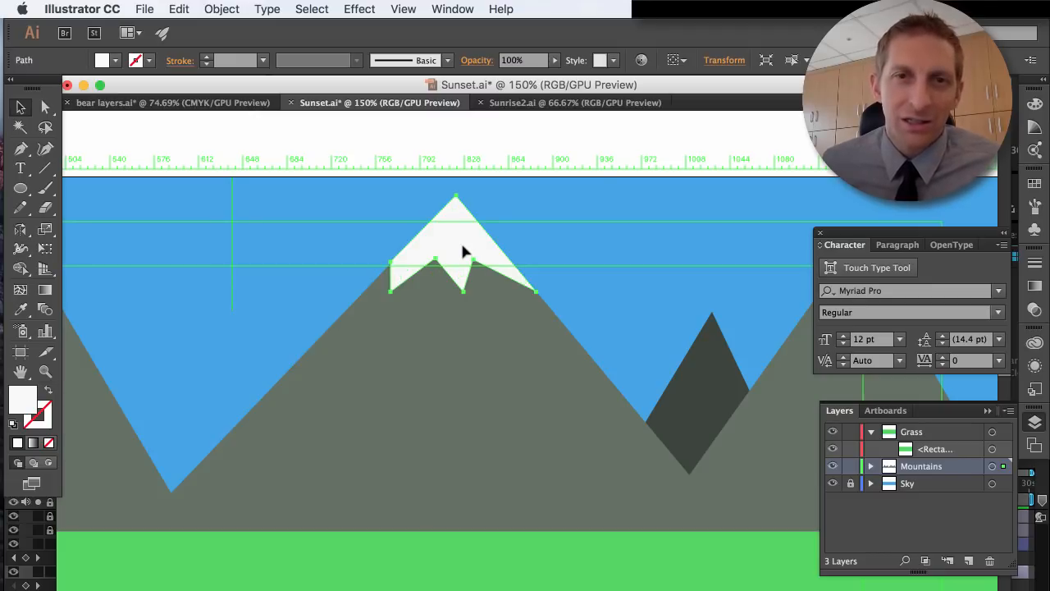
key("a")
left_click(536, 293)
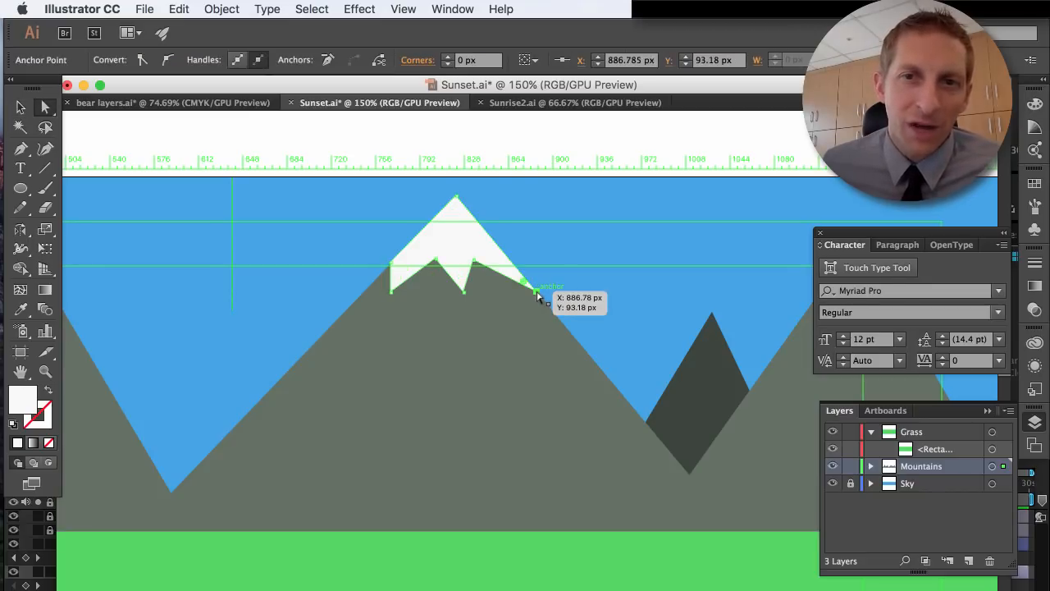
left_click_drag(538, 294, 457, 236)
key("v")
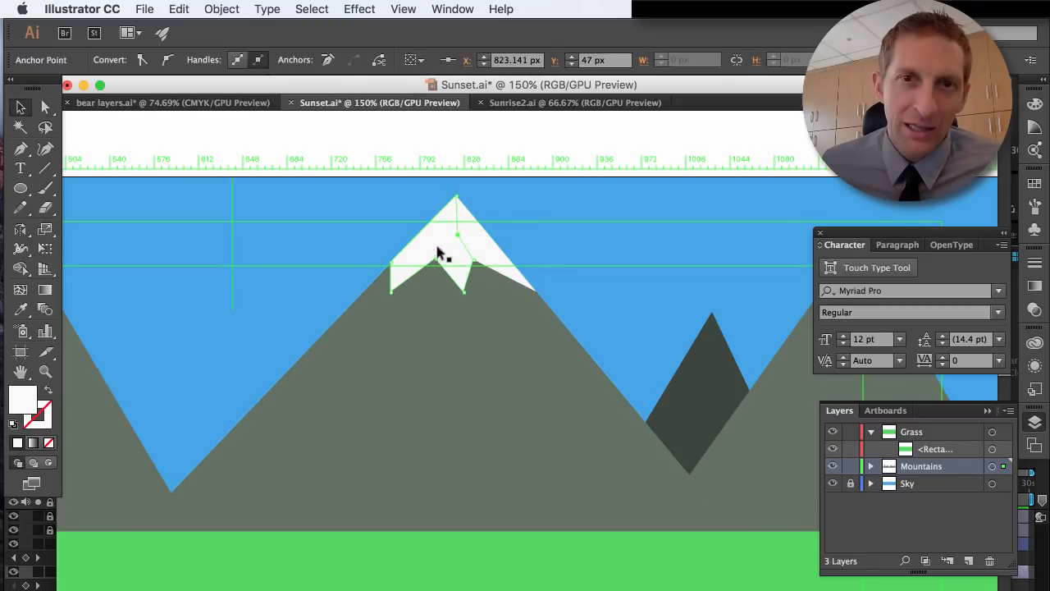
- Fill the full snow cap behind the reshaped copy with light gray EBEDEB and deselect it
left_click(437, 248)
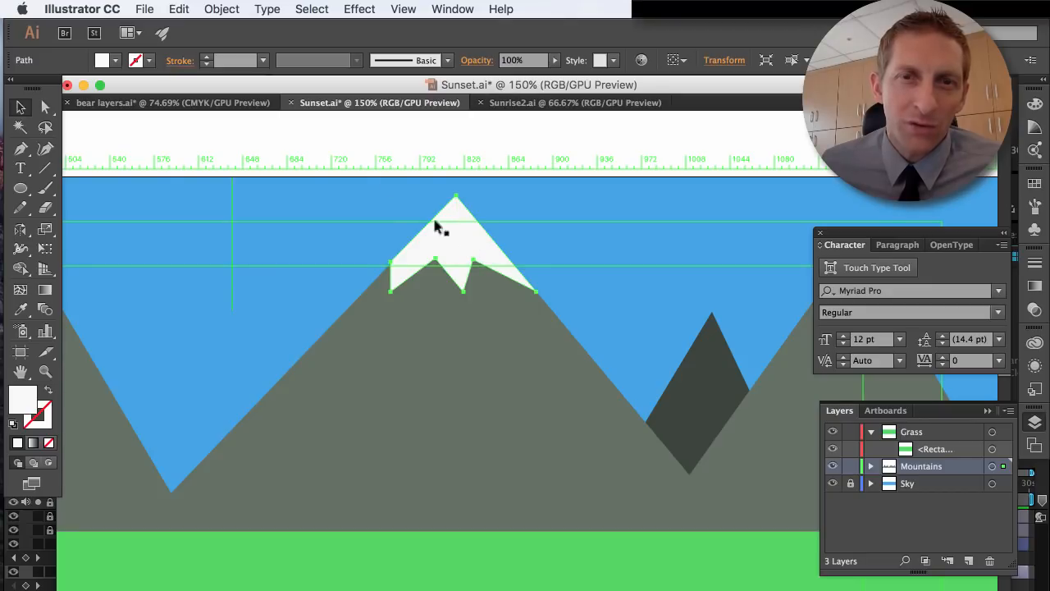
double_click(20, 405)
left_click(14, 159)
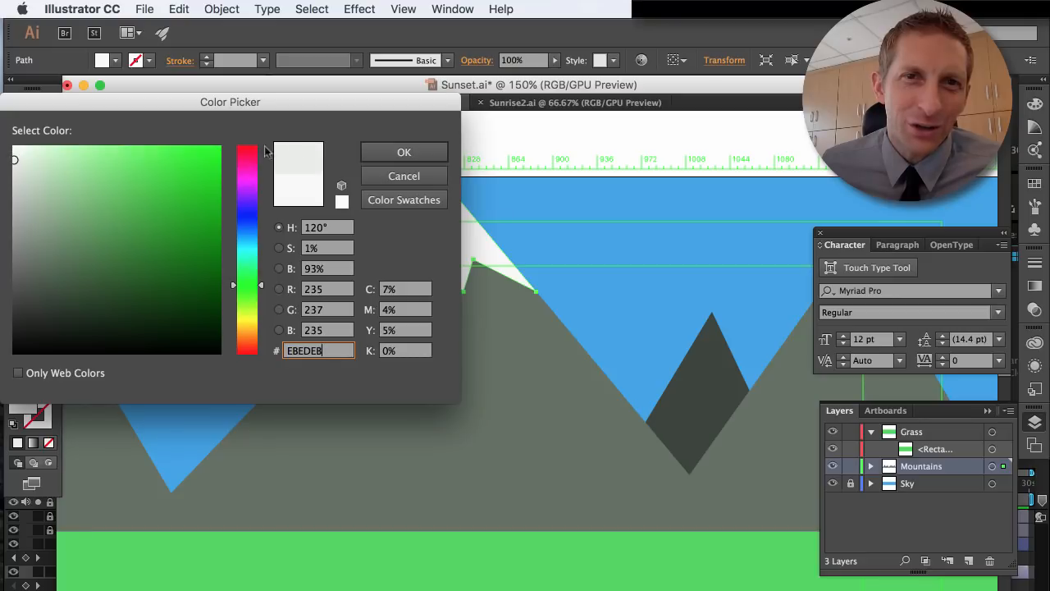
left_click(402, 152)
left_click(619, 259)
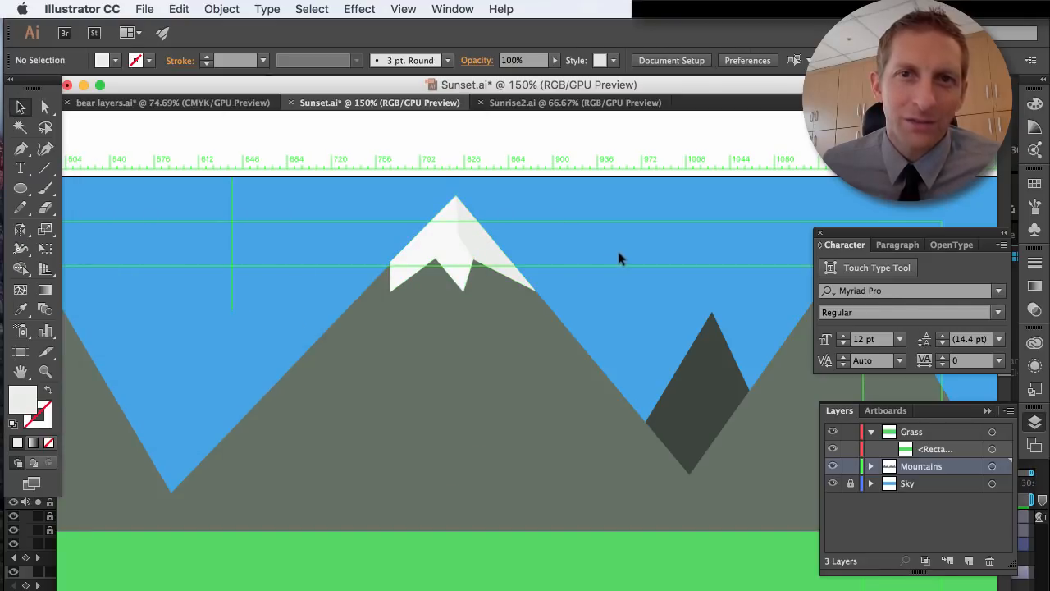
- Apply a Scribble effect to the green grass rectangle with a path overlap of 1.1 px
key("super+0")
left_click(673, 496)
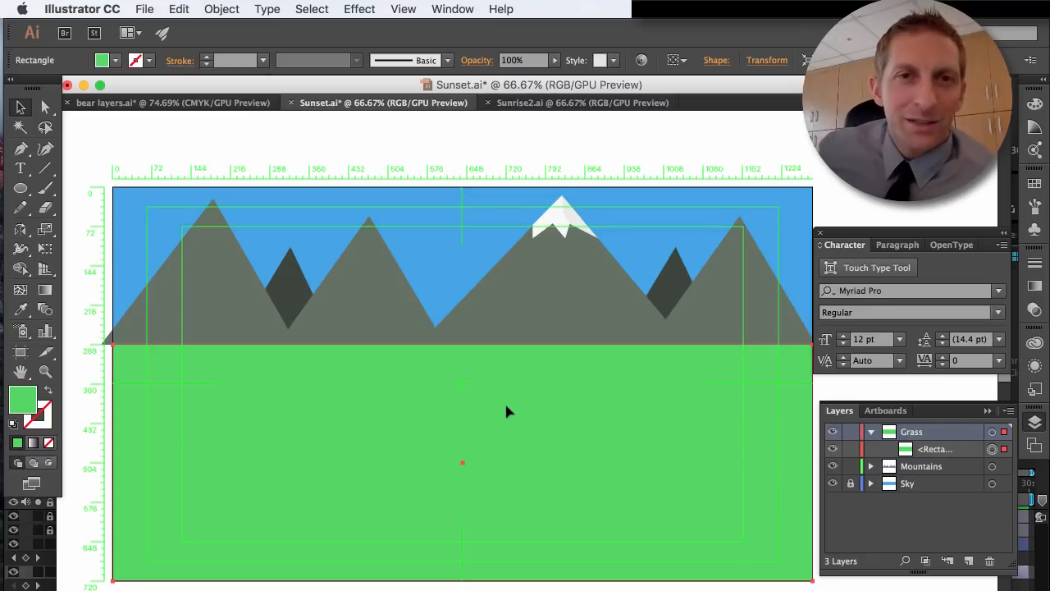
left_click(405, 9)
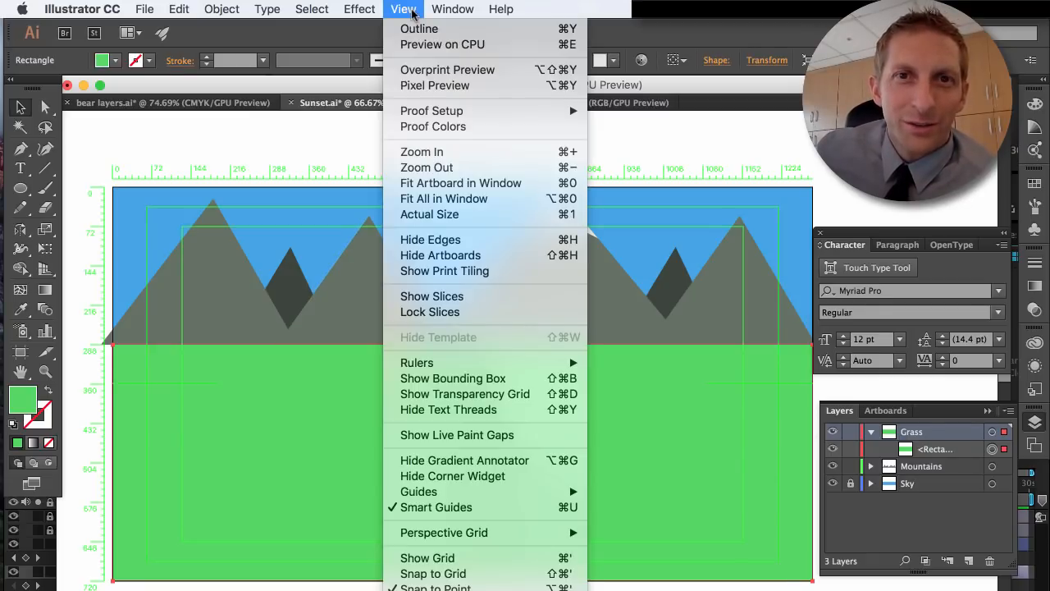
mouse_move(363, 10)
mouse_move(413, 220)
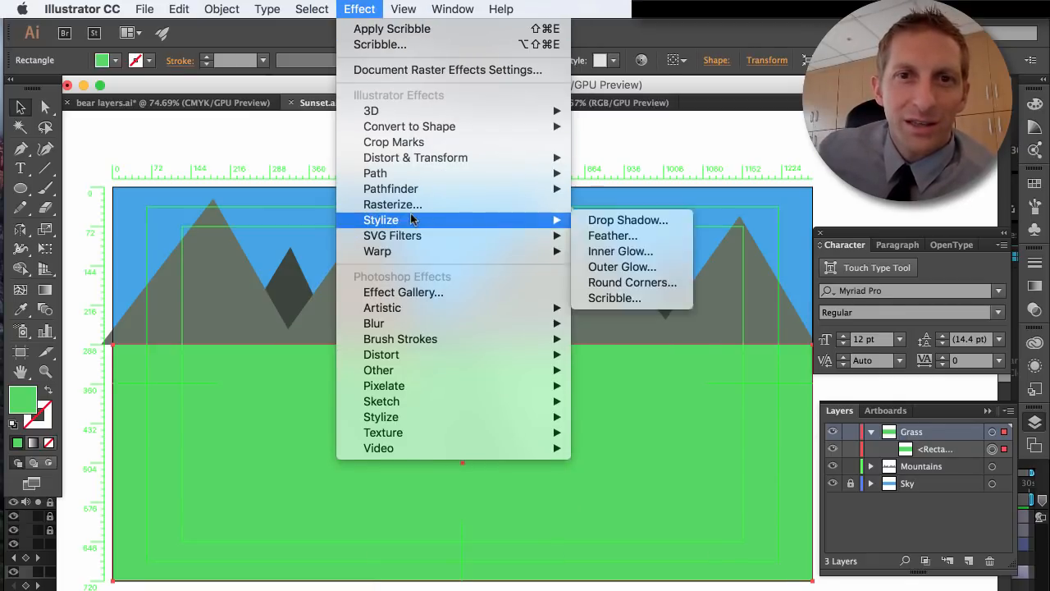
left_click(617, 299)
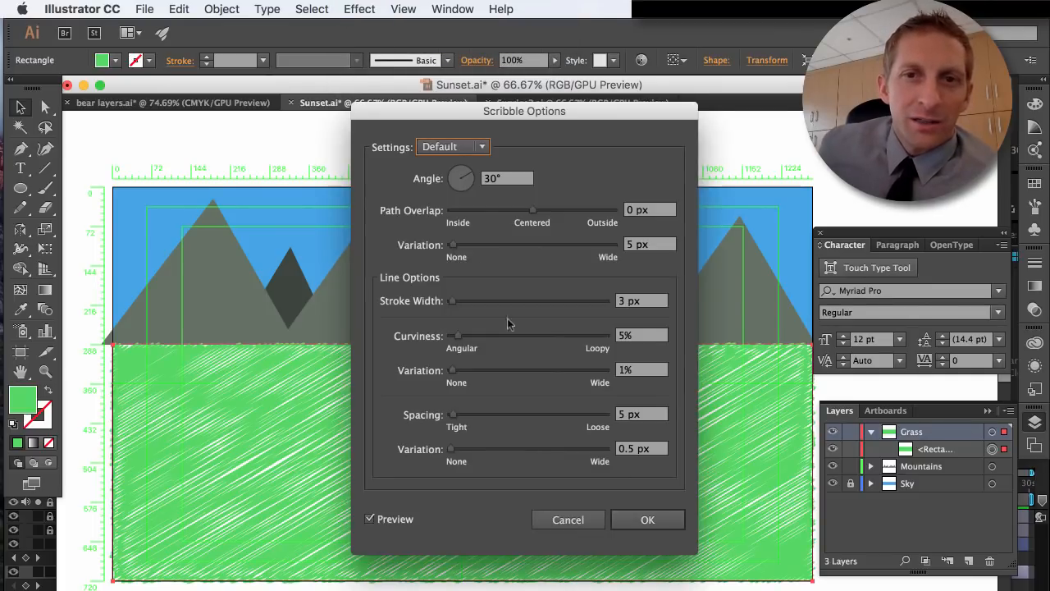
mouse_move(520, 211)
left_mouse_down()
mouse_move(506, 211)
mouse_move(532, 211)
left_mouse_up()
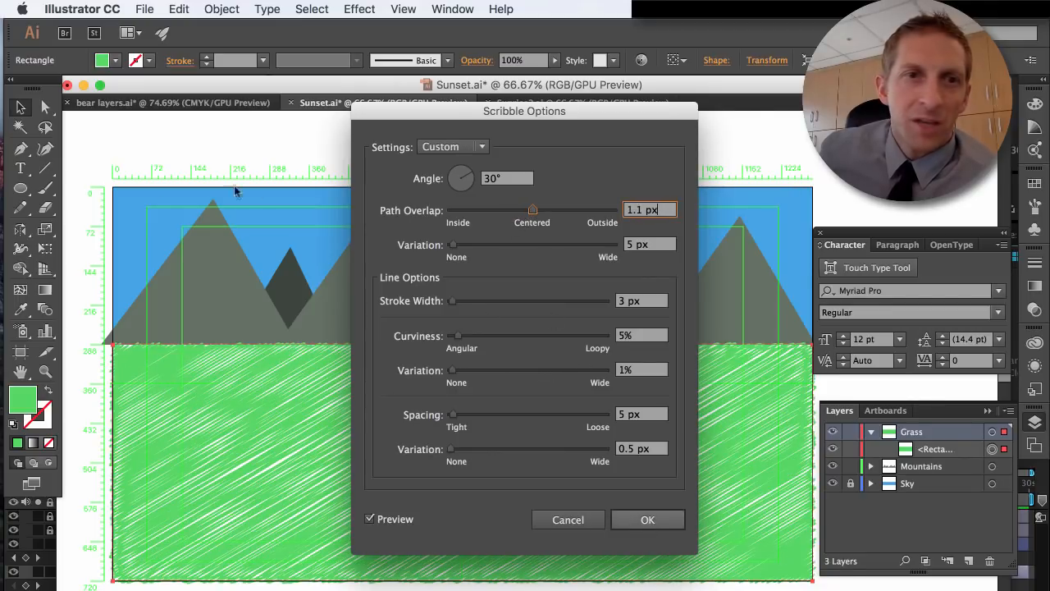
left_click(647, 519)
- Change the scribbled grass rectangle's fill to the off-white color F0F2F0
left_click(117, 61)
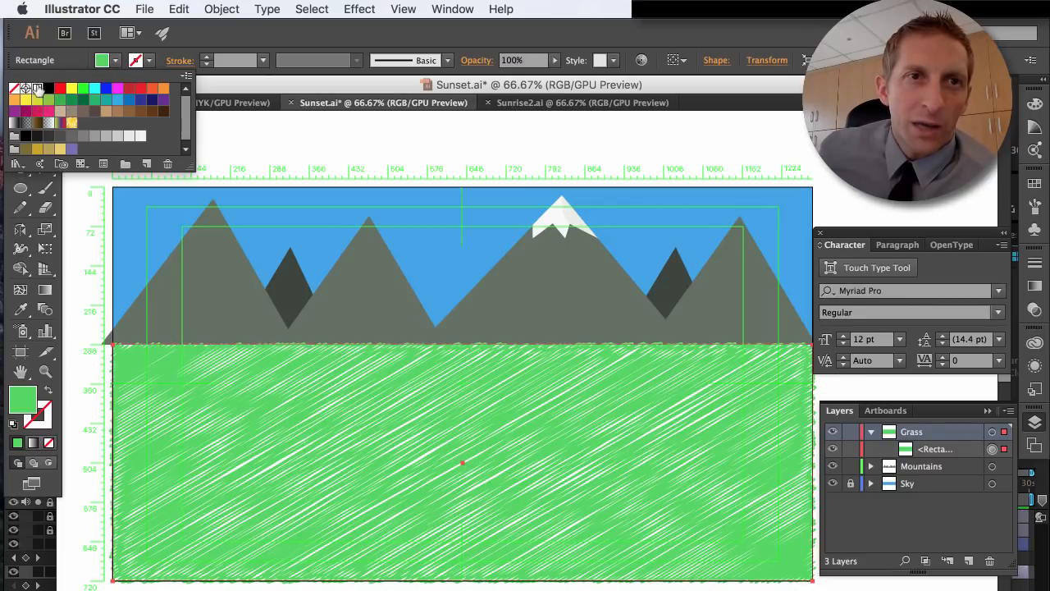
left_click(37, 88)
double_click(23, 402)
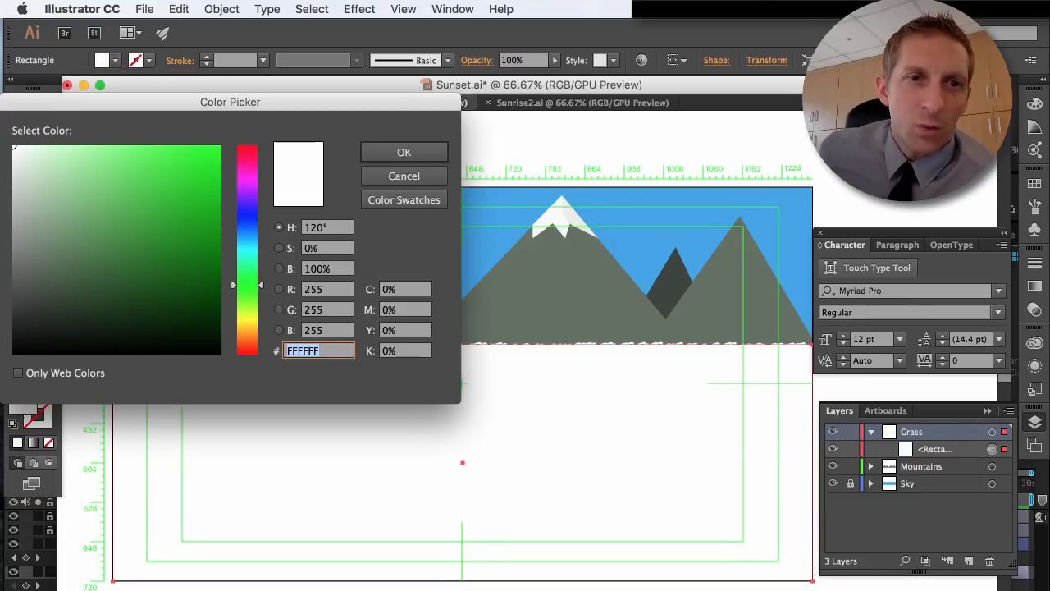
left_click(15, 155)
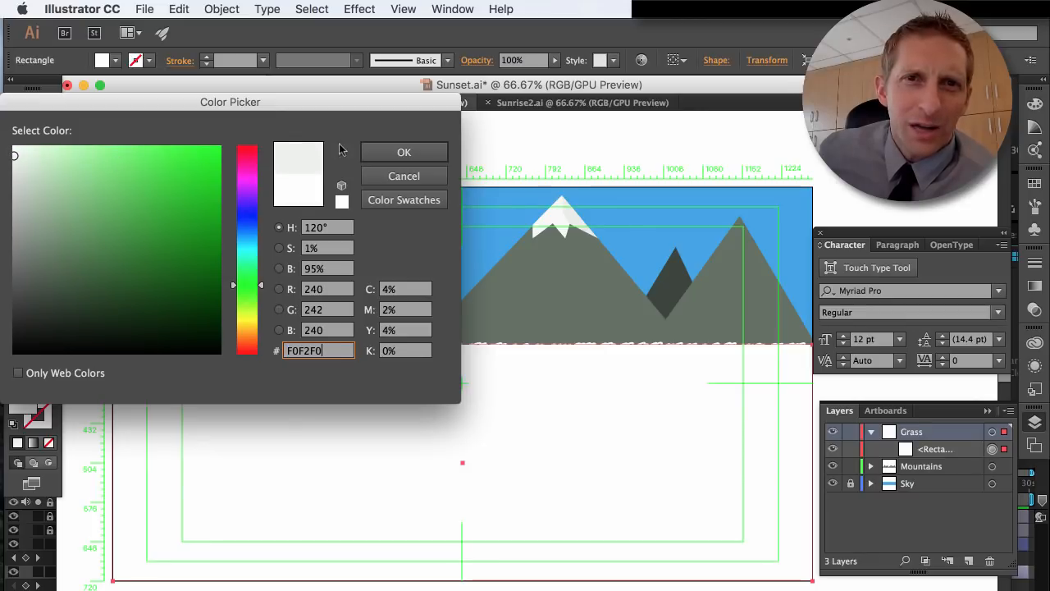
key("Return")
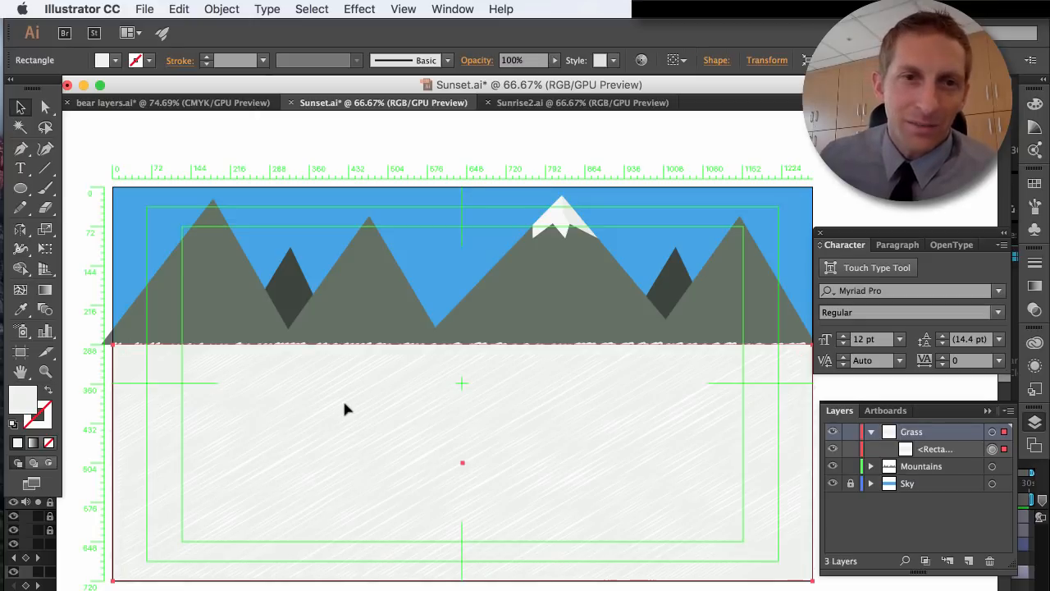
- Save Sunset.ai and switch to the Sunrise composition in After Effects
key("super+s")
key("super+Tab")
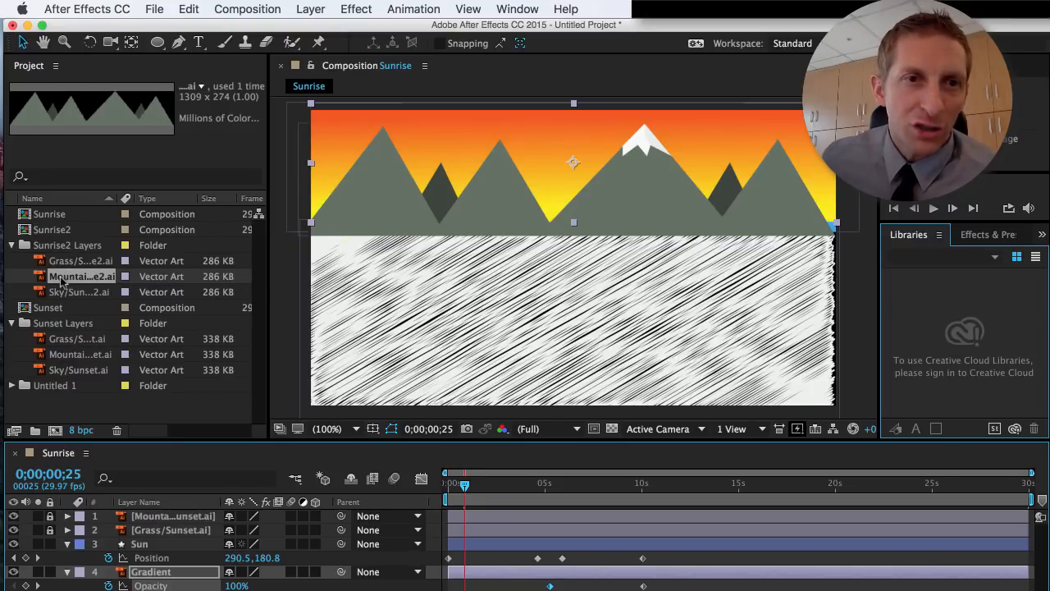
left_click(62, 261)
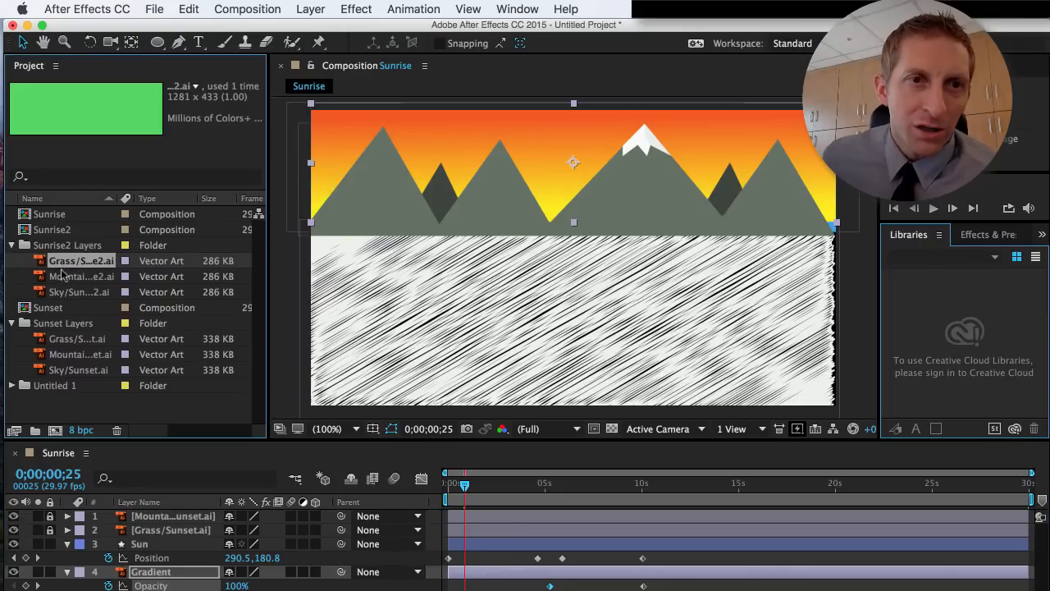
right_click(63, 264)
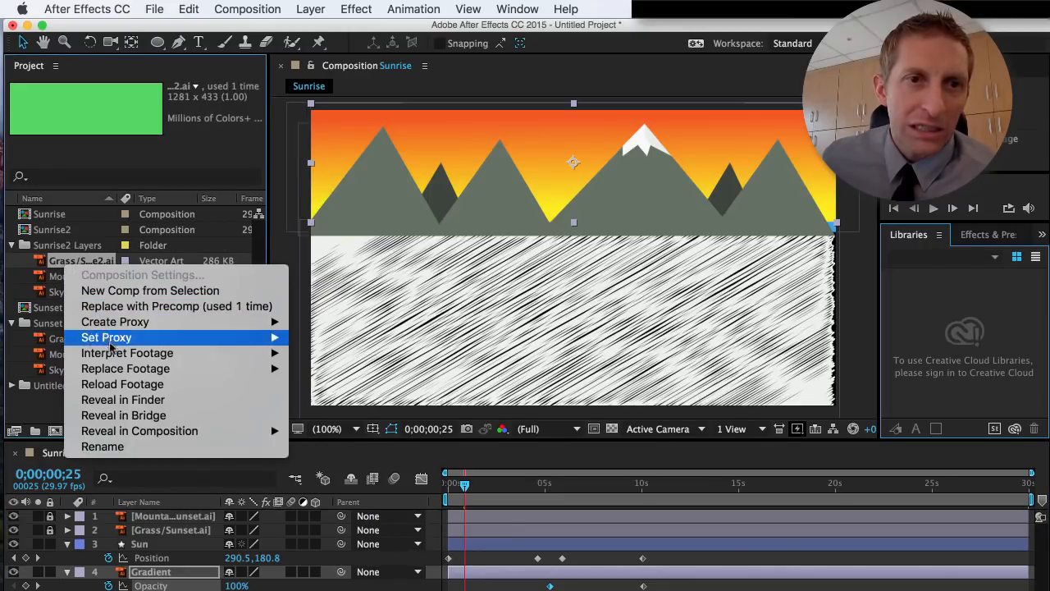
left_click(25, 283)
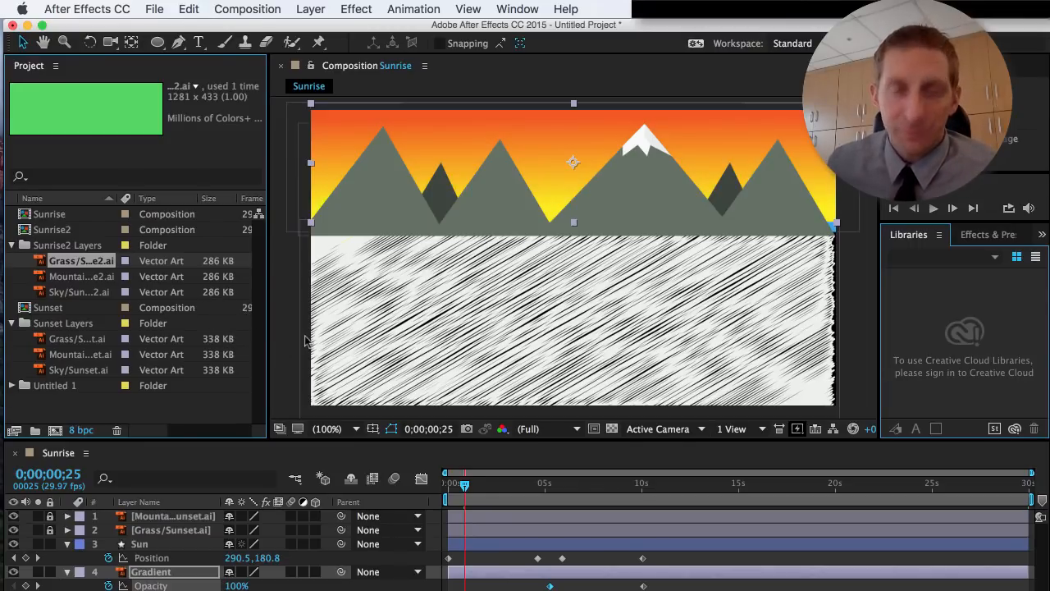
- Switch back to Illustrator and bring up the bear layers.ai document
key("super+Tab")
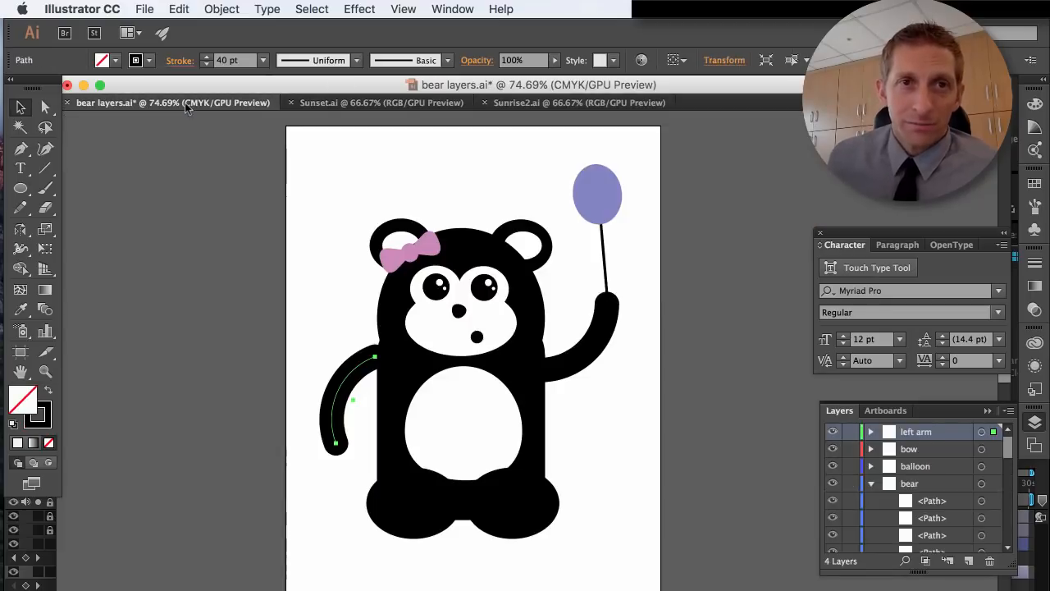
left_click(185, 106)
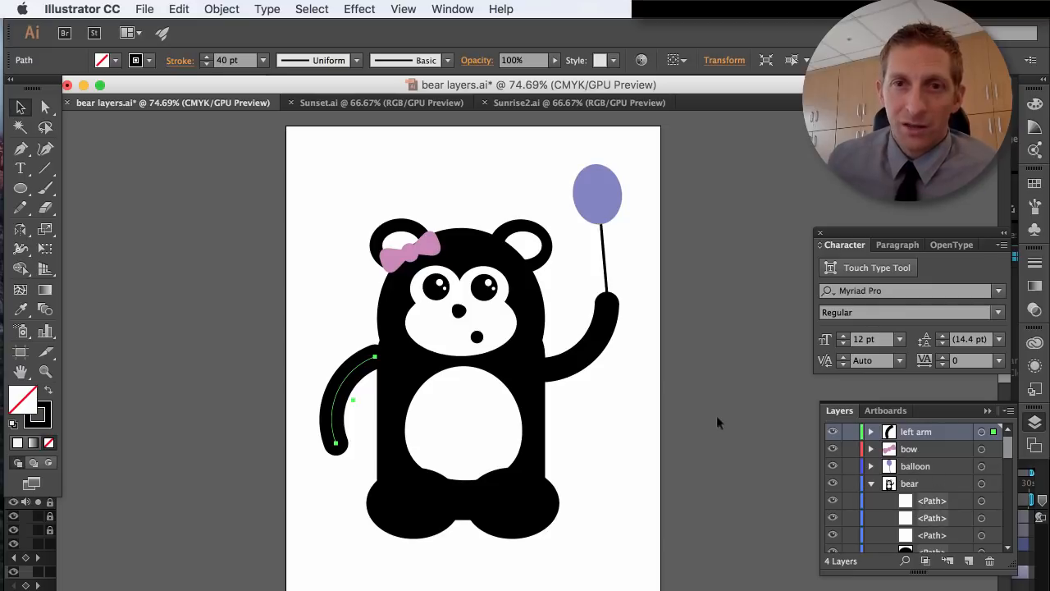
- Try merging the purple balloon and its string into one shape with the Pathfinder Merge operation
left_click(408, 256)
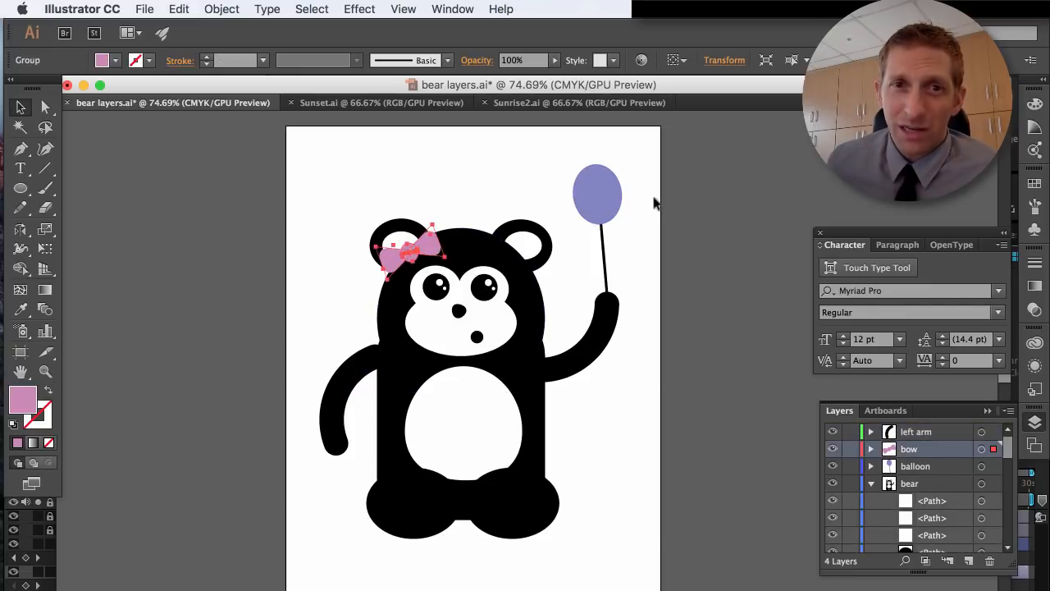
left_click(605, 235)
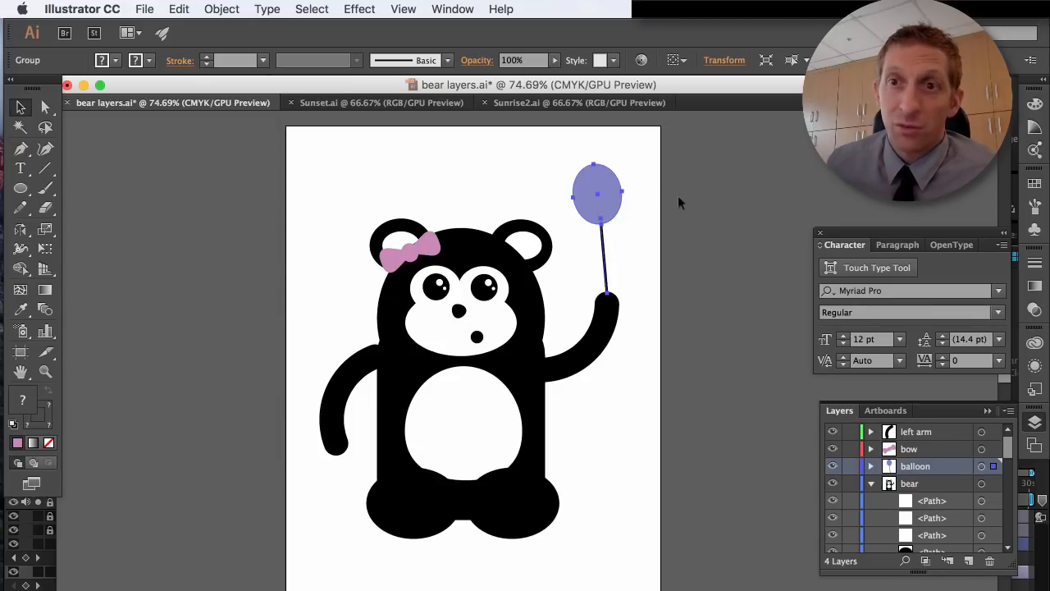
left_click(361, 9)
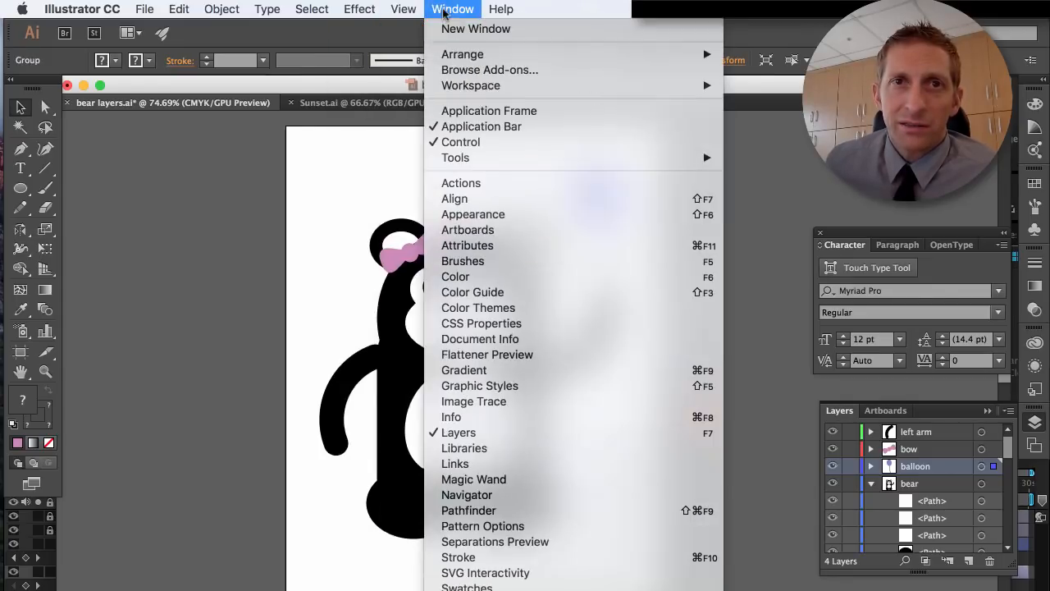
left_click(514, 511)
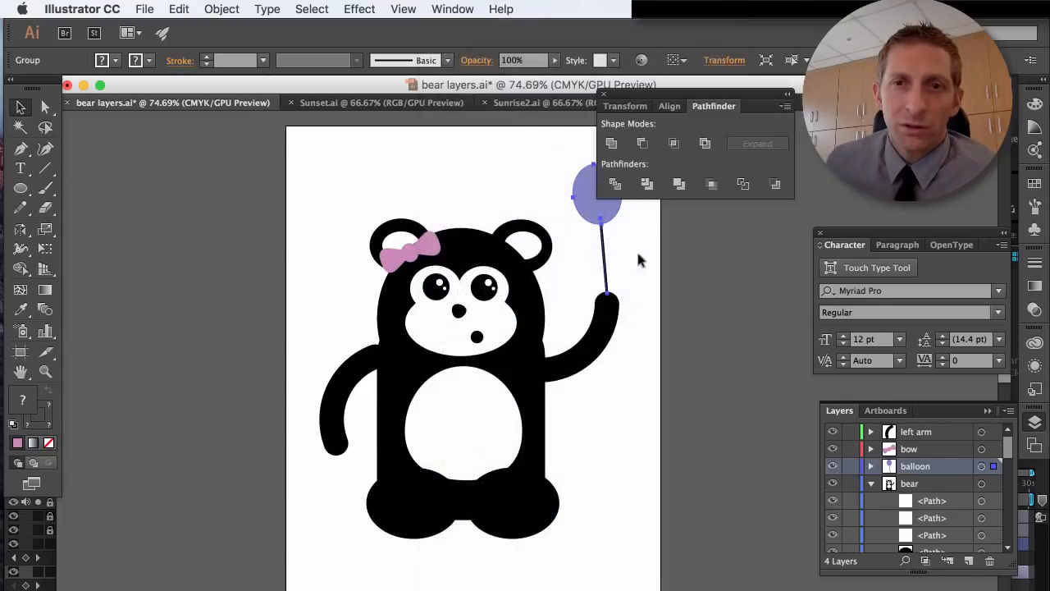
left_click(669, 187)
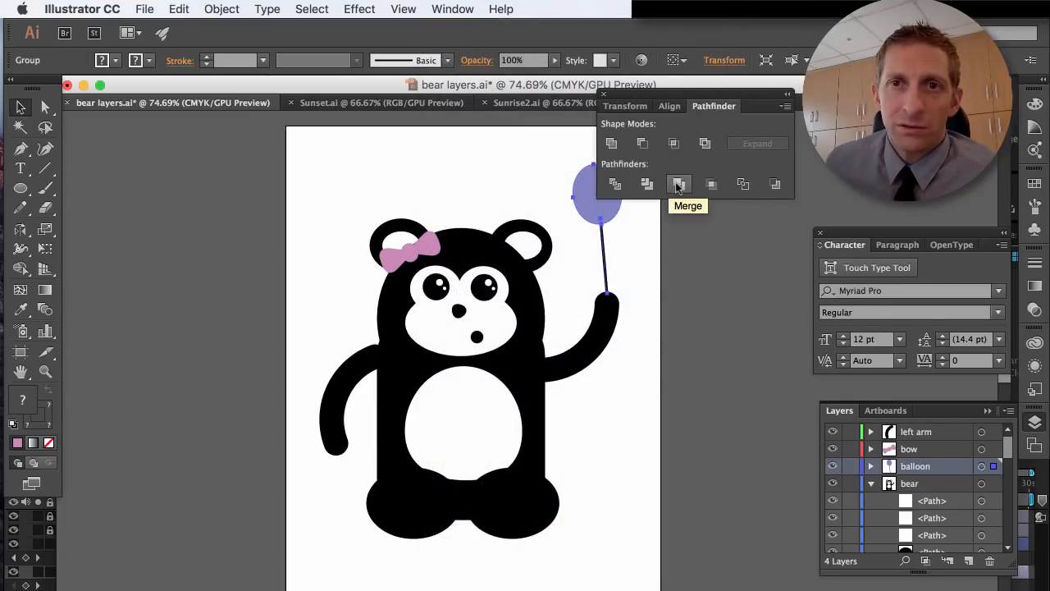
left_click(733, 295)
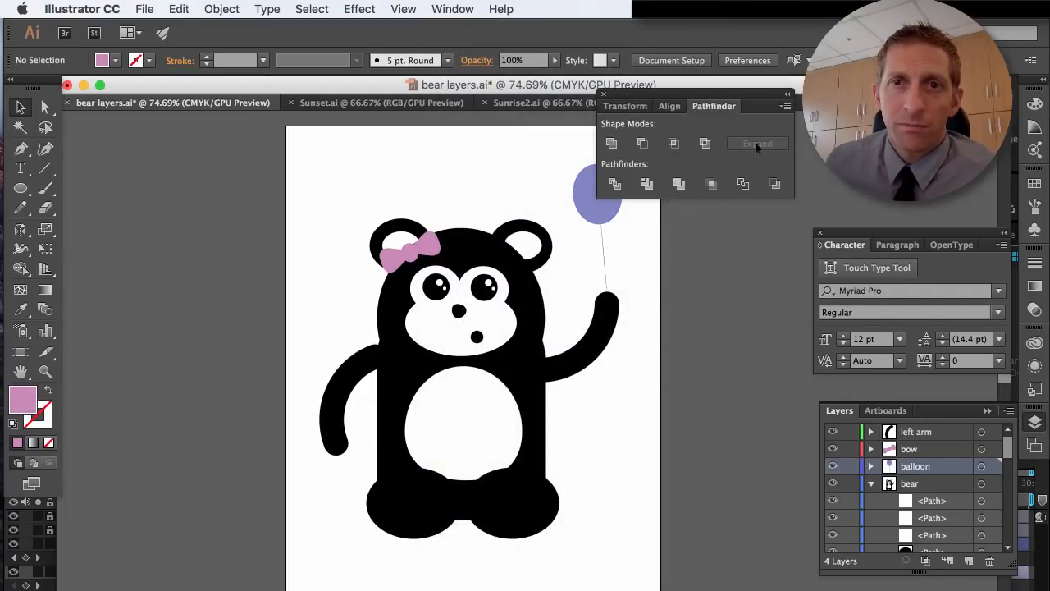
- Move the Pathfinder controls clear of the artwork and undo the balloon merge, leaving nothing selected
left_click_drag(729, 96, 858, 308)
left_click_drag(892, 257, 947, 111)
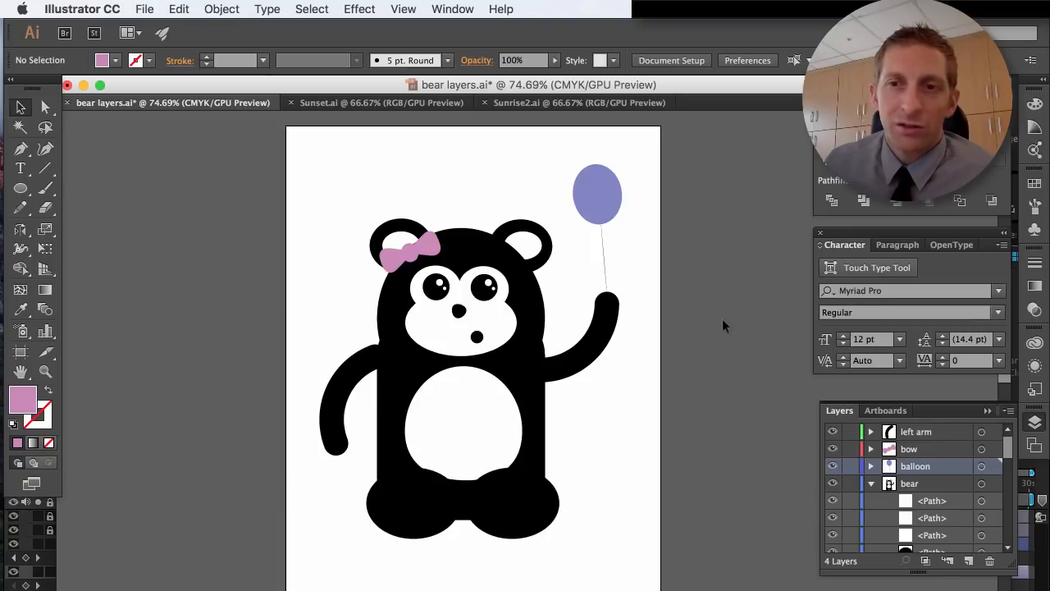
key("super+z")
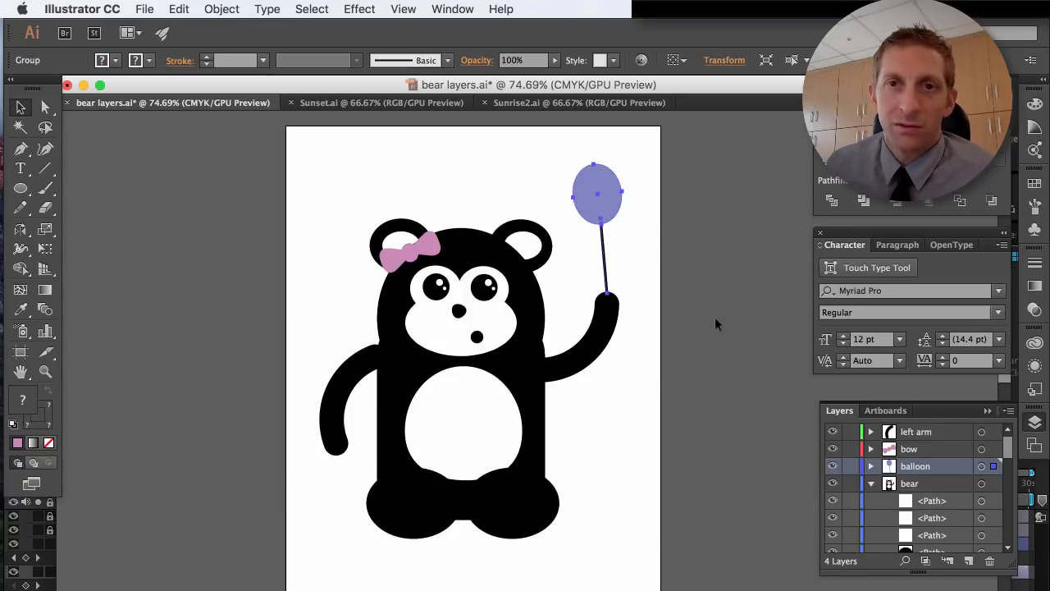
left_click(715, 318)
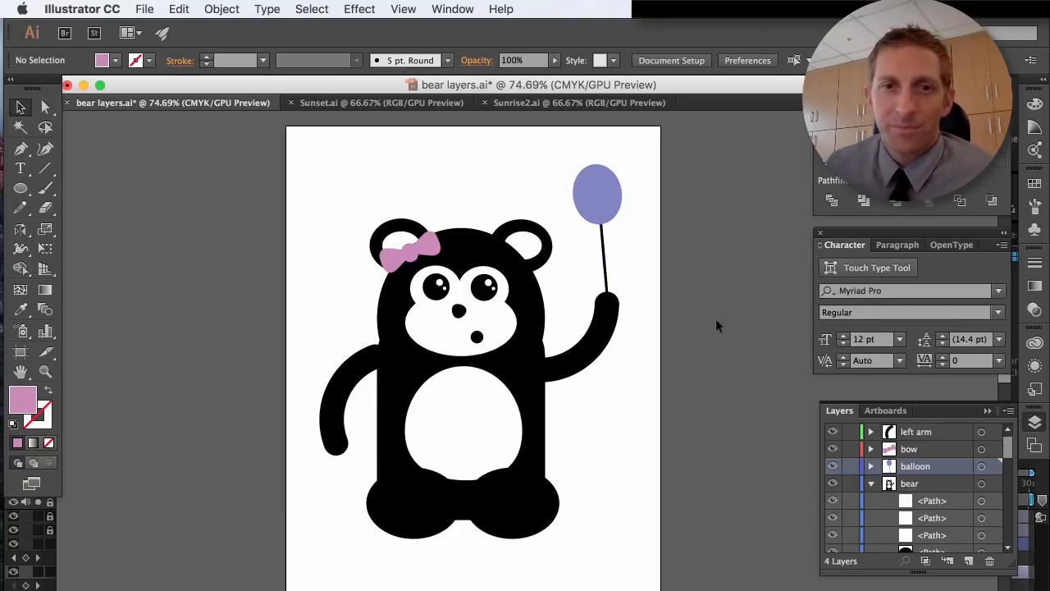
- Duplicate the bear's lowered left arm and place the copy just above and outside the original
left_click(348, 391)
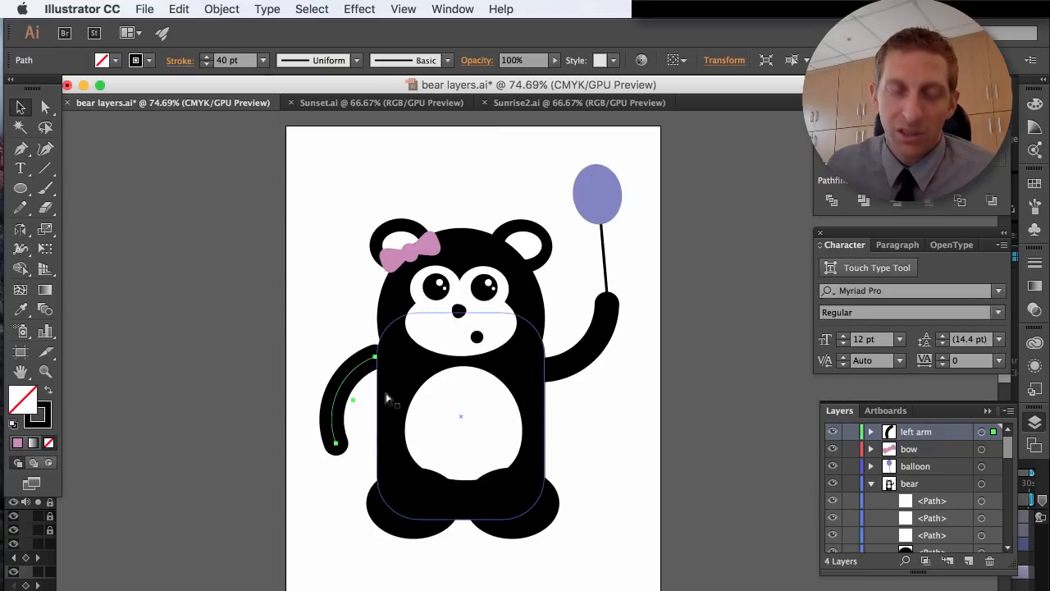
key("super+c")
key("super+v")
left_click_drag(524, 377, 332, 380)
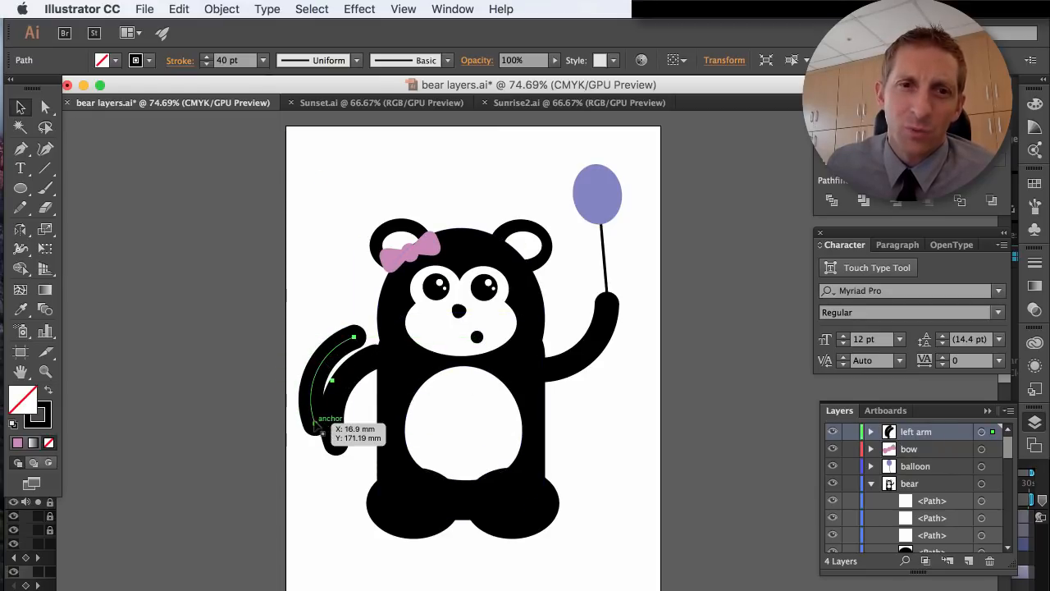
- Rotate and resize the arm copy with Free Transform into a raised arm joining the bear's shoulder
left_click(44, 249)
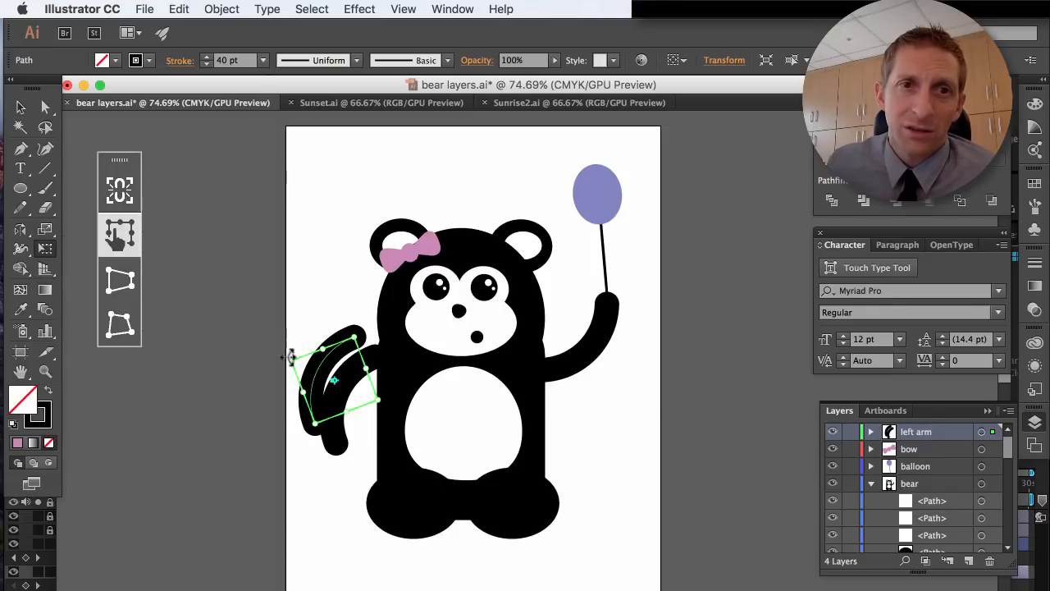
left_click_drag(389, 407, 217, 291)
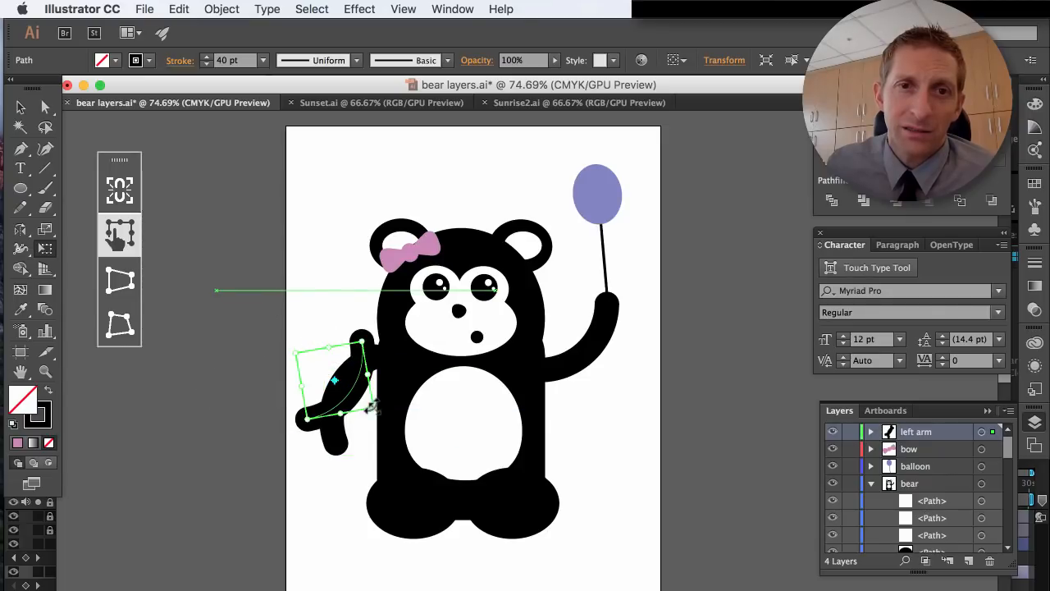
mouse_move(373, 407)
left_mouse_down()
mouse_move(237, 350)
mouse_move(287, 354)
mouse_move(384, 290)
left_mouse_up()
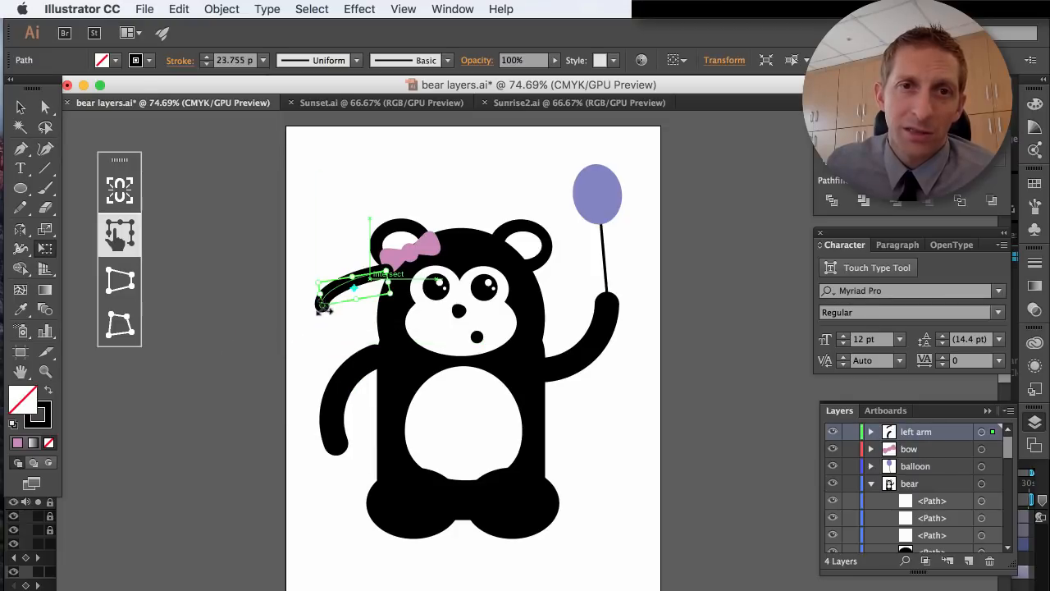
mouse_move(324, 310)
left_mouse_down()
mouse_move(292, 366)
mouse_move(360, 392)
left_mouse_up()
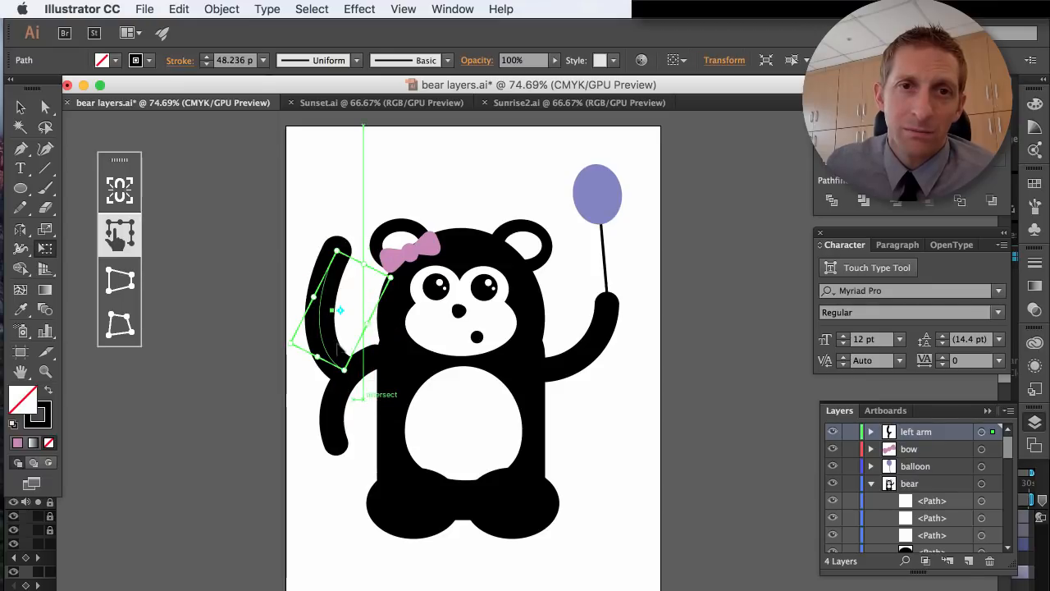
mouse_move(337, 349)
left_mouse_down()
mouse_move(359, 341)
mouse_move(378, 361)
mouse_move(355, 341)
left_mouse_up()
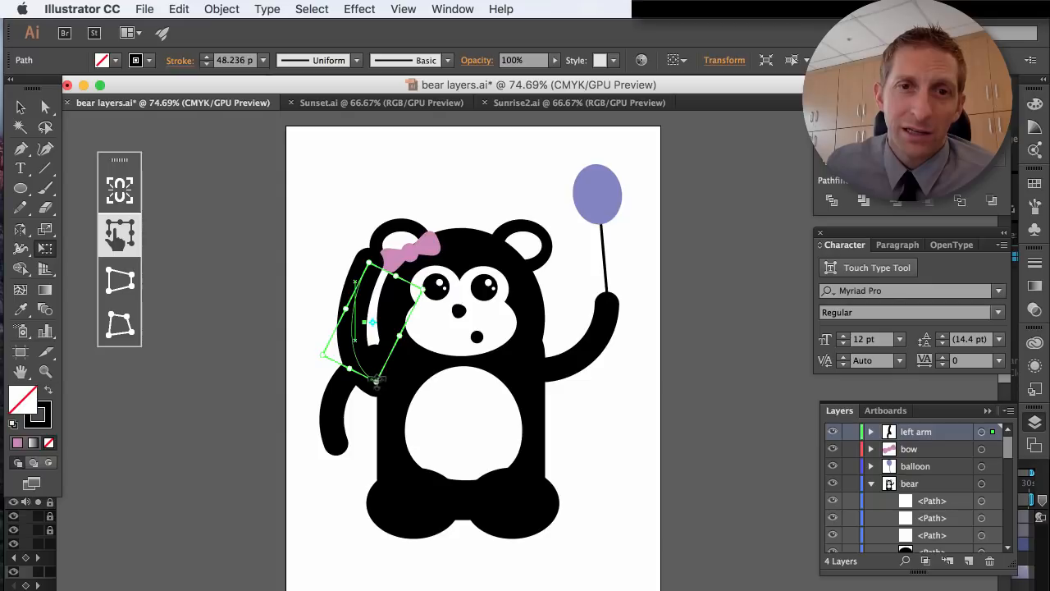
left_click_drag(376, 380, 374, 370)
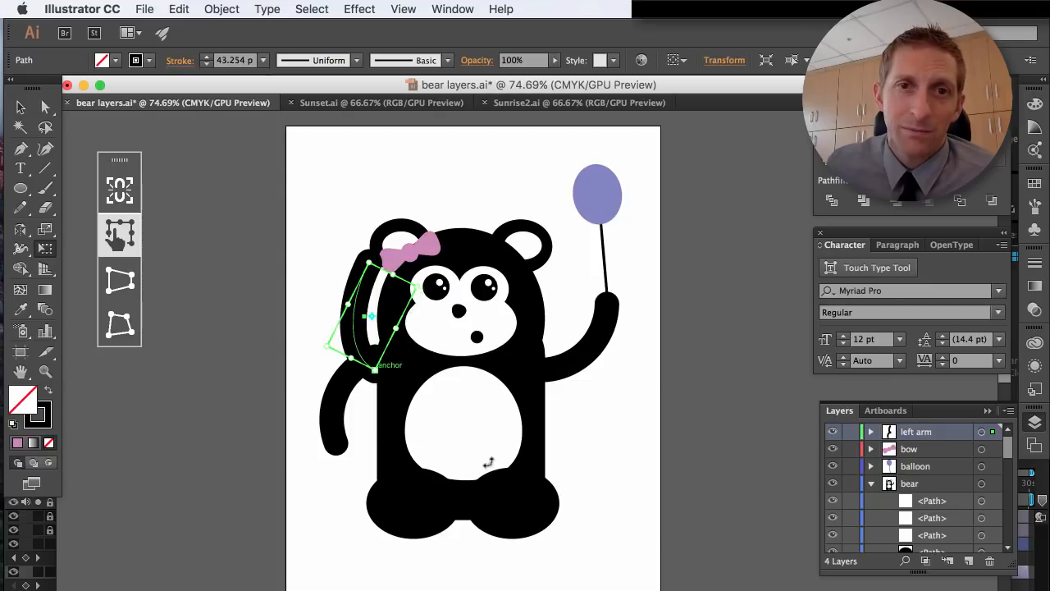
- Cut the raised arm from the left arm layer and paste it in place on a new layer
double_click(914, 438)
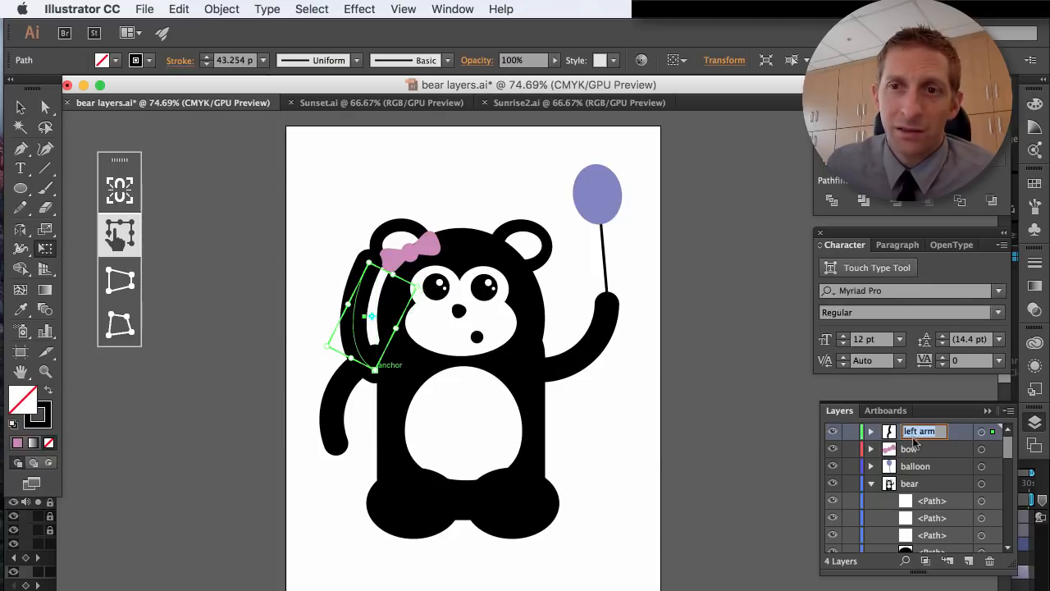
key("Return")
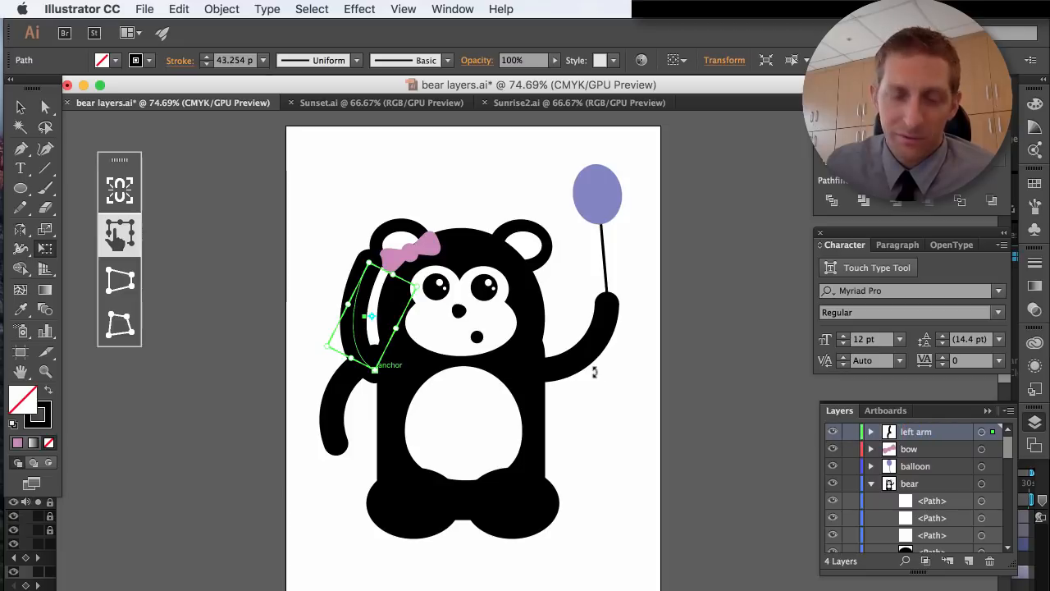
left_click(564, 378)
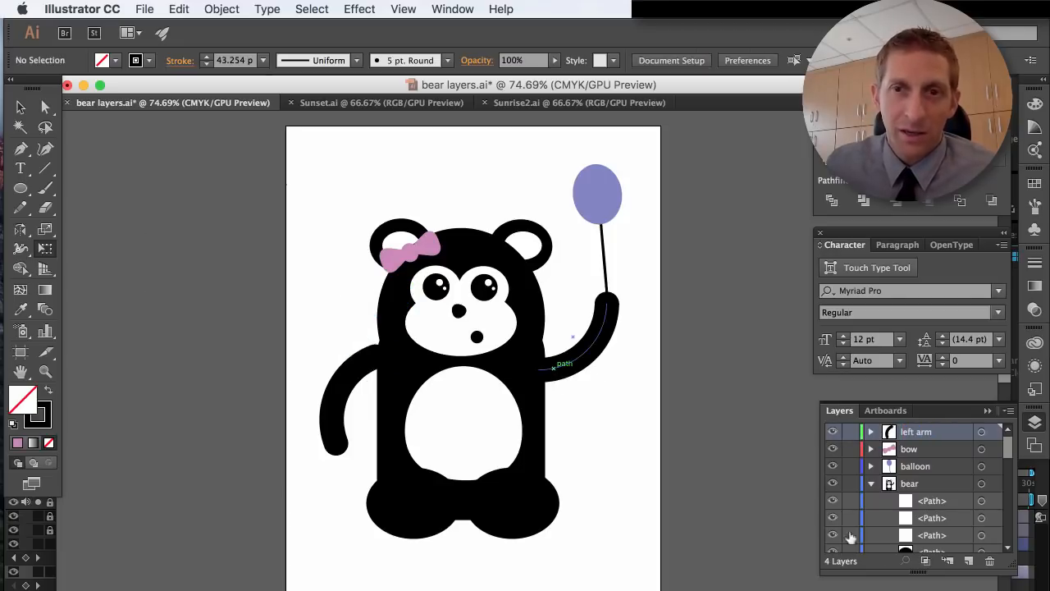
left_click(969, 560)
key("super+v")
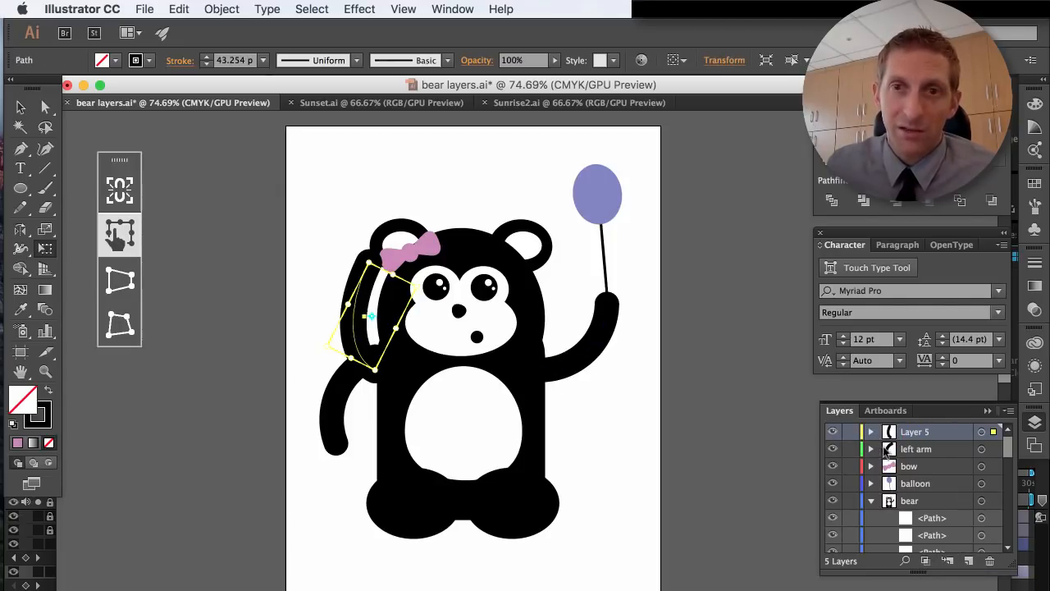
- Rename the new layer holding the raised arm as raise
double_click(912, 433)
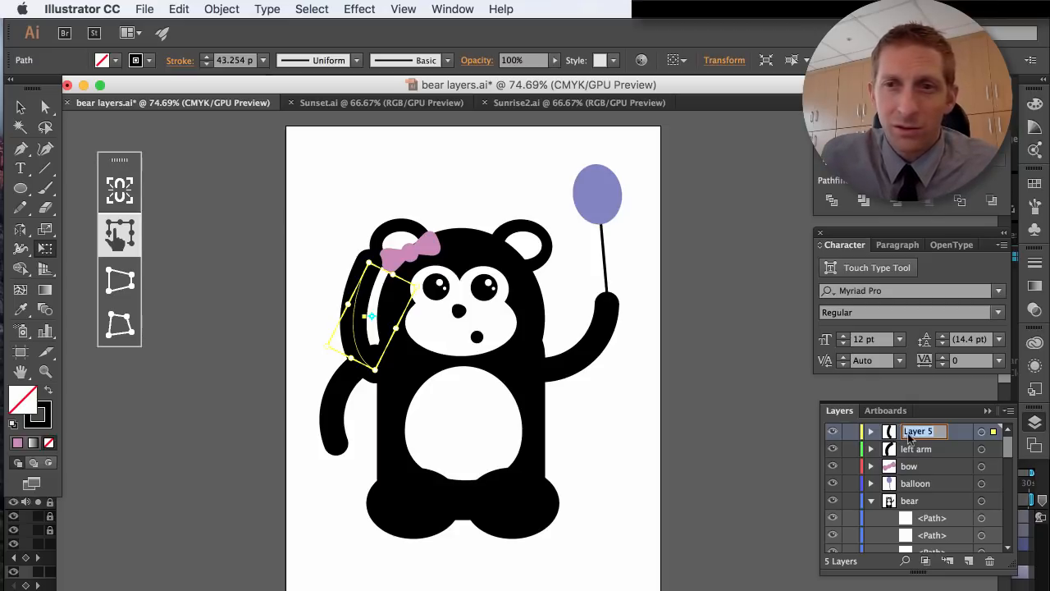
type("raise")
key("Return")
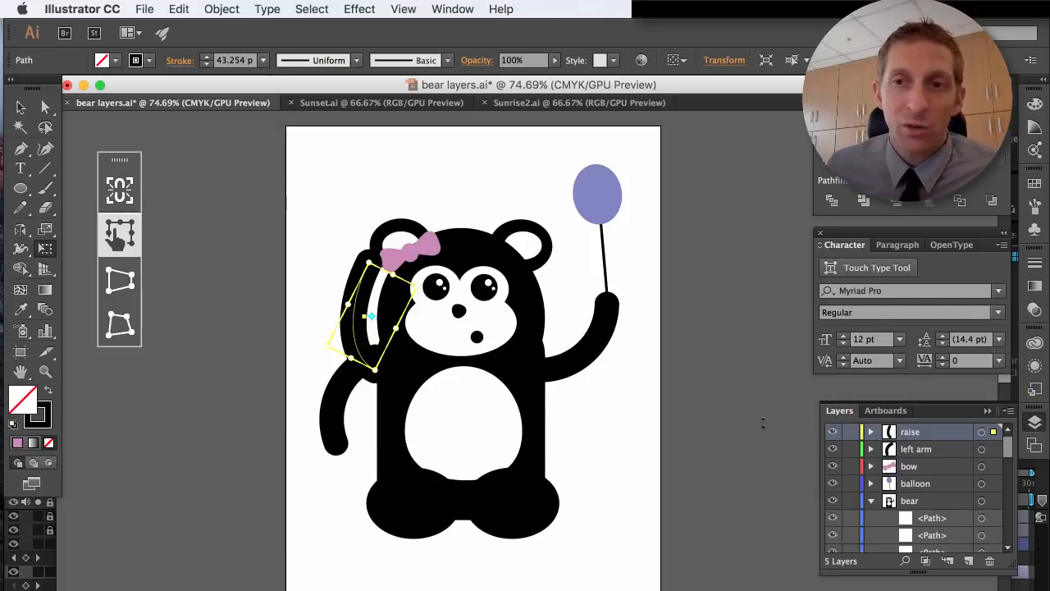
- Save a copy of the document to the Desktop as Bear.ai in Adobe Illustrator format with the default Illustrator CC options
left_click(145, 9)
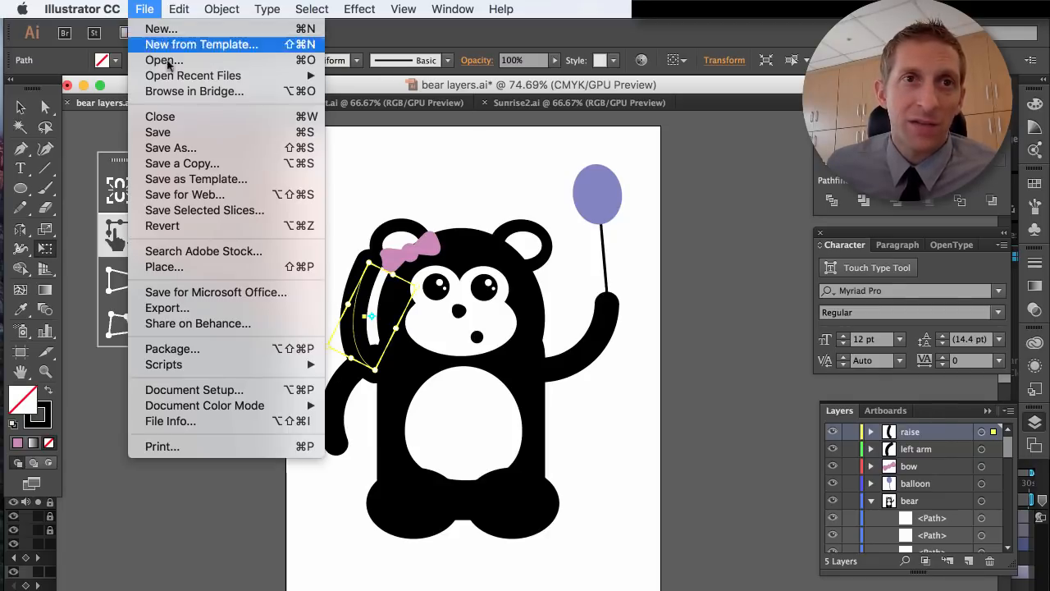
left_click(181, 147)
left_click(505, 222)
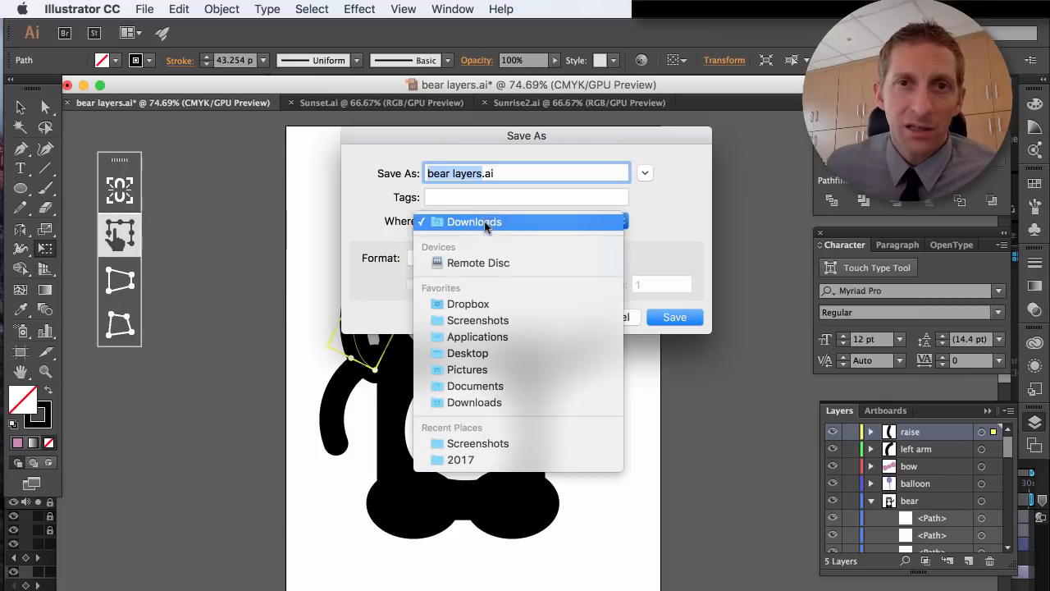
left_click(512, 358)
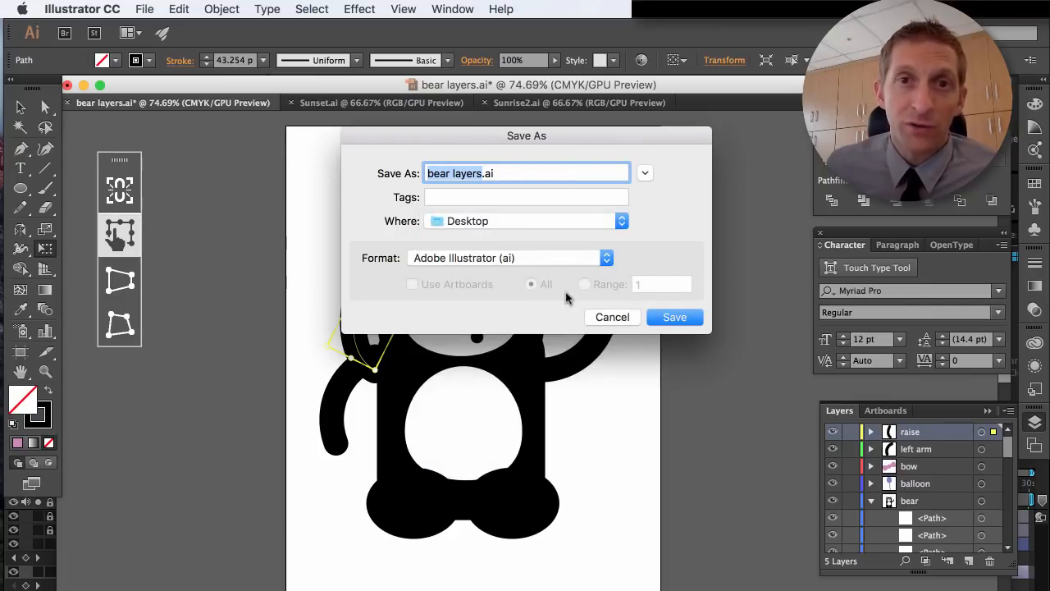
type("Bea")
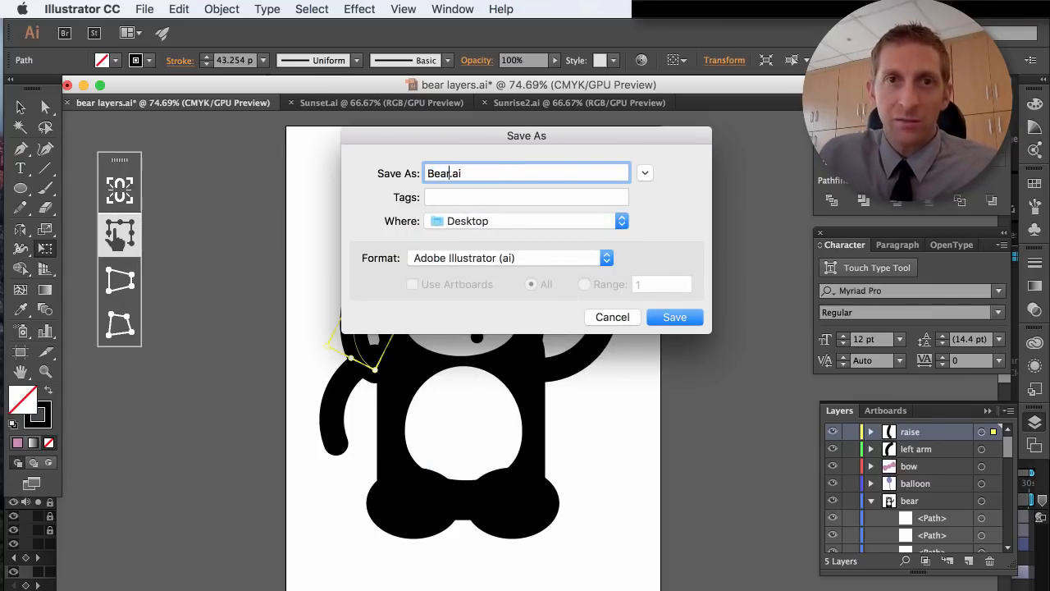
type("r")
key("Return")
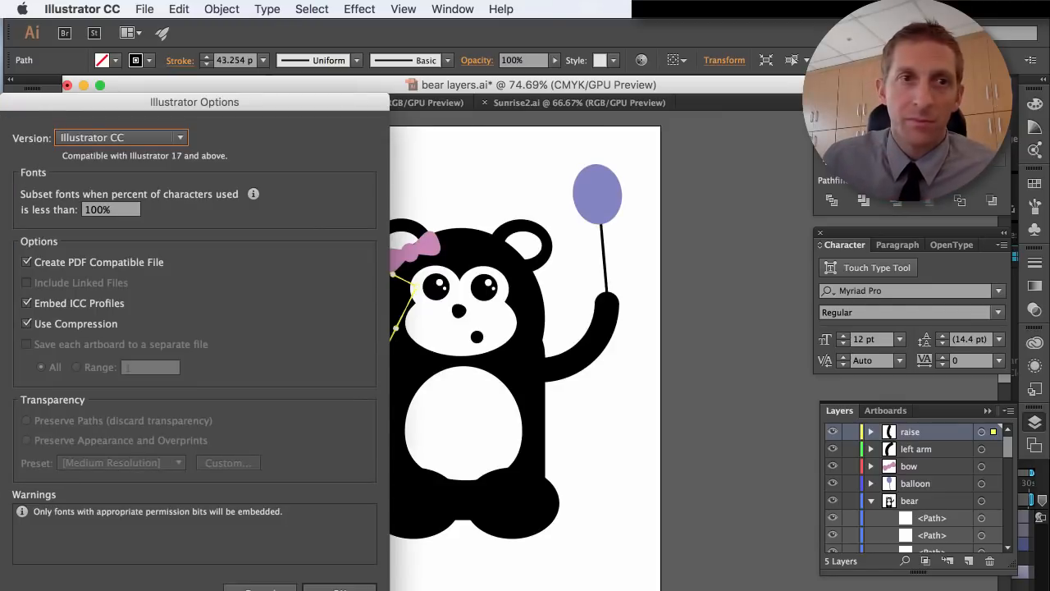
key("Return")
- Switch to After Effects and try to bring Bear.ai from the desktop into the project
key("super+Tab")
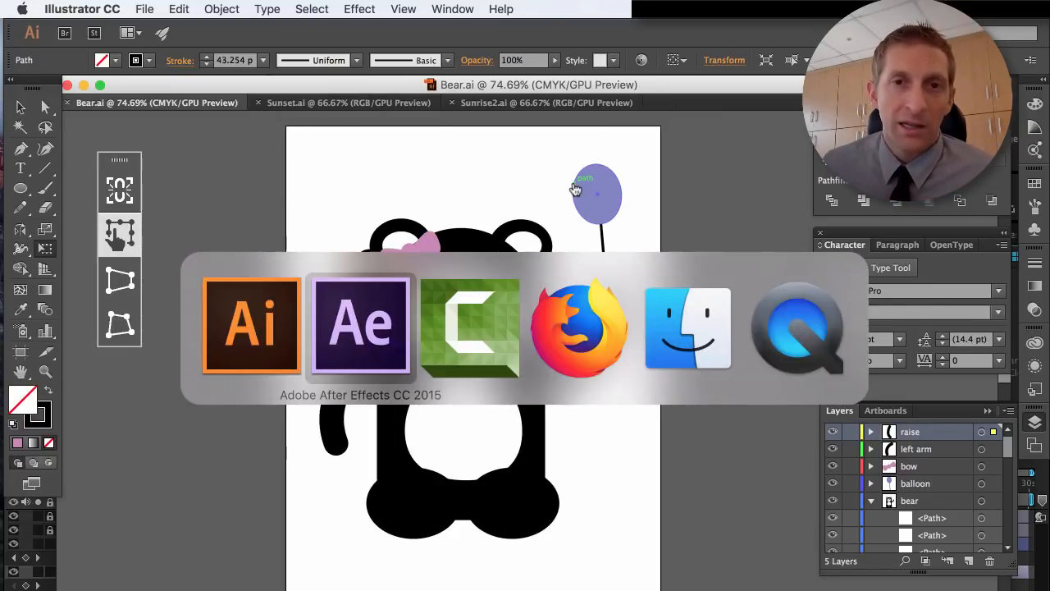
key("F11")
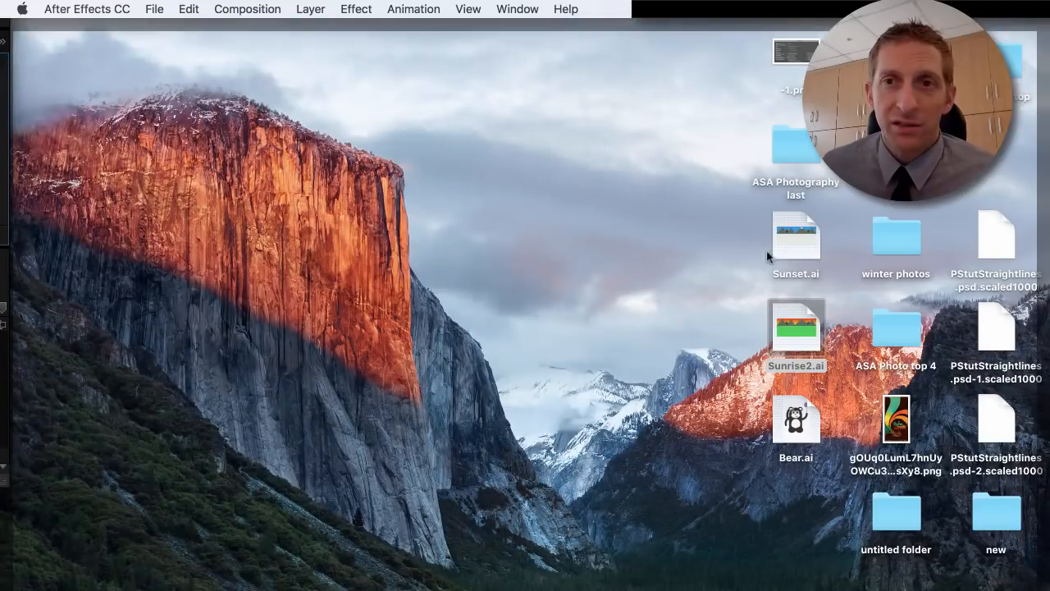
left_click_drag(807, 421, 332, 219)
key("F11")
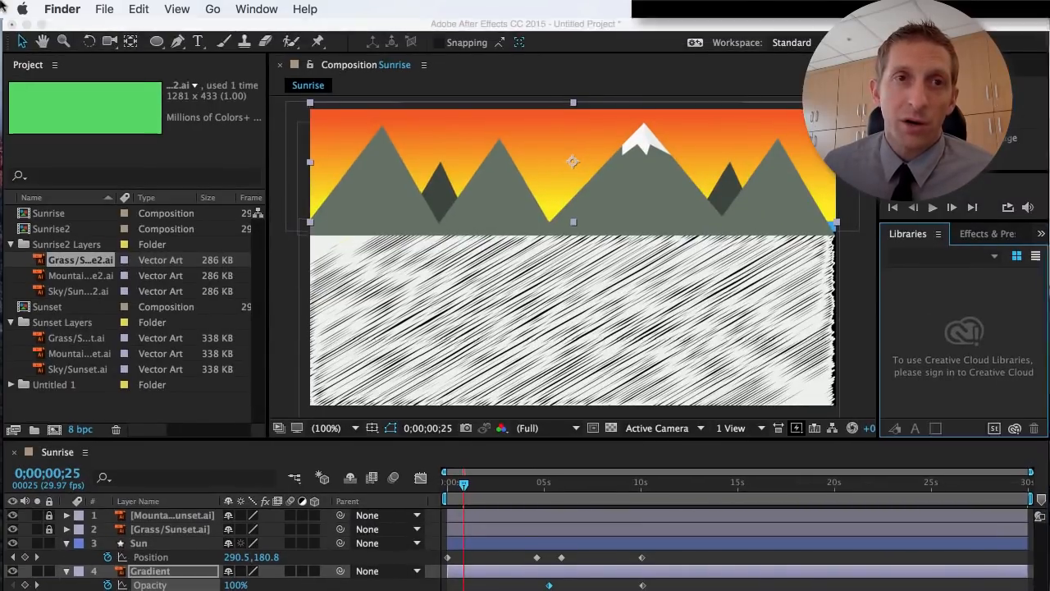
key("F11")
- Return to Bear.ai in Illustrator and deselect the raised arm
key("super+Tab")
key("super+Tab")
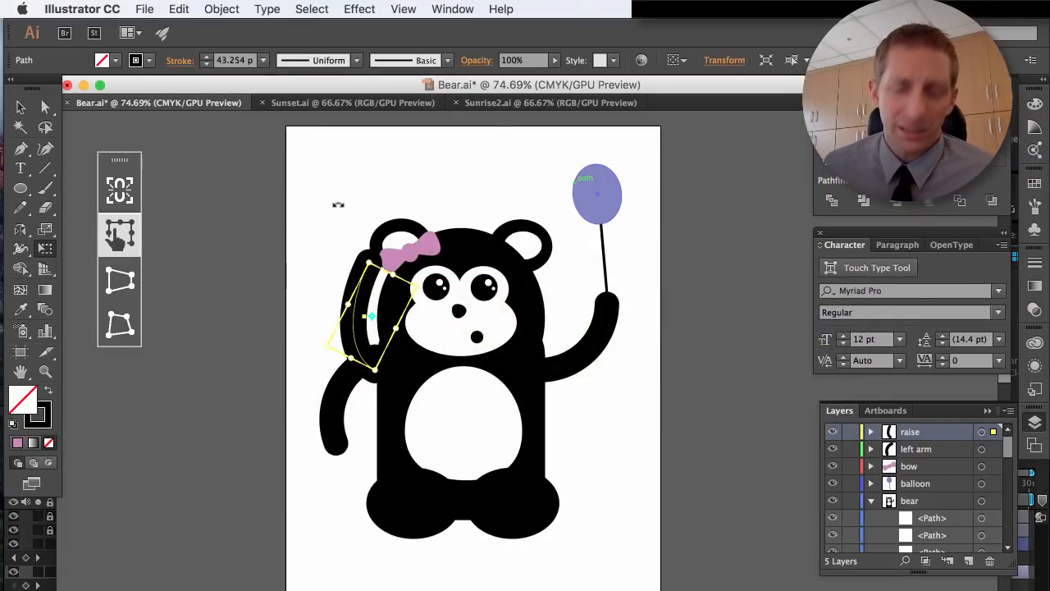
key("v")
left_click(337, 174)
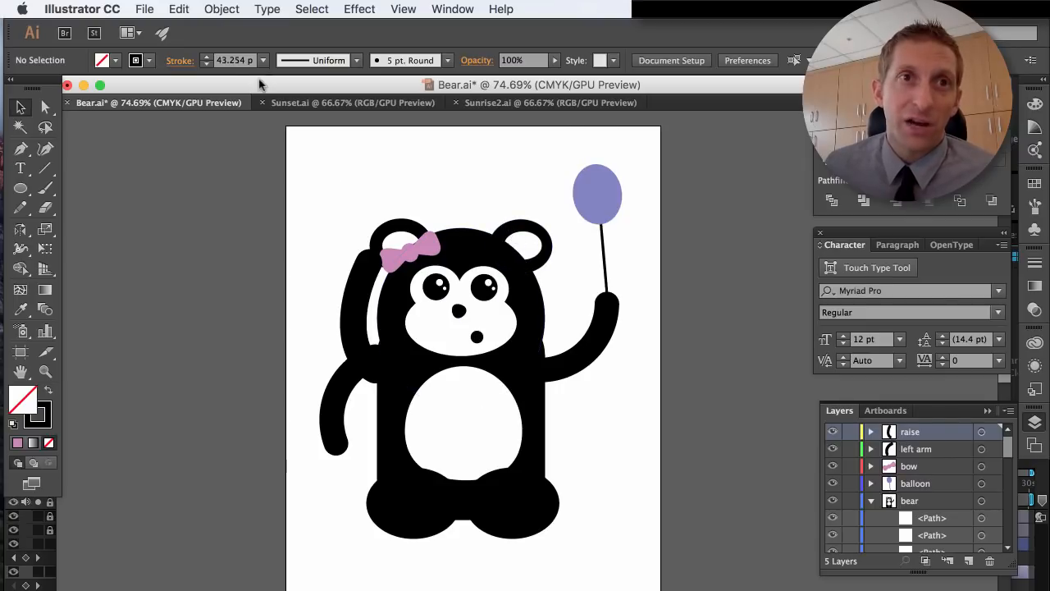
left_click(144, 12)
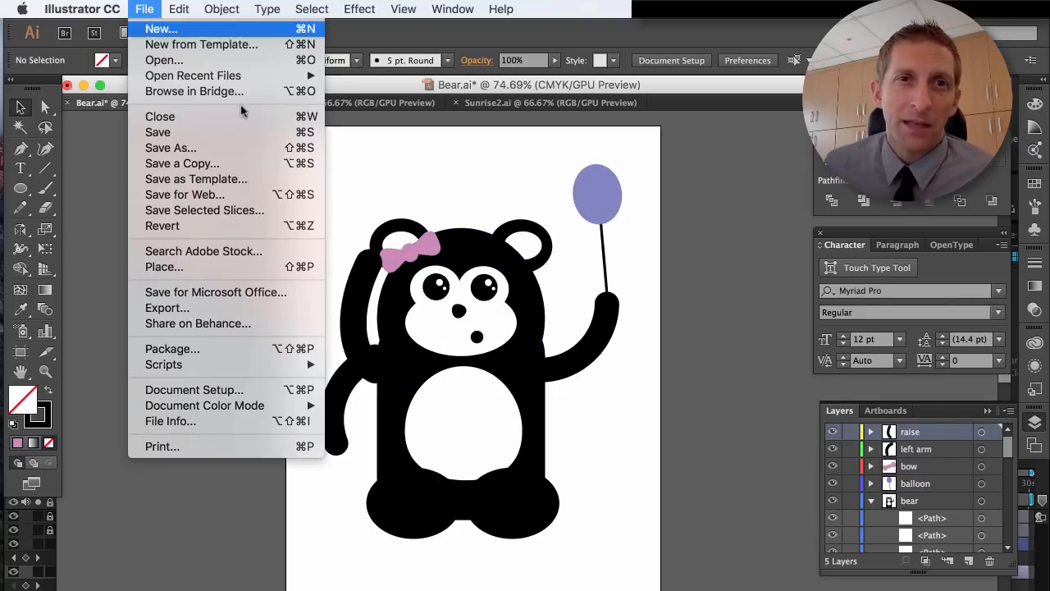
left_click(447, 201)
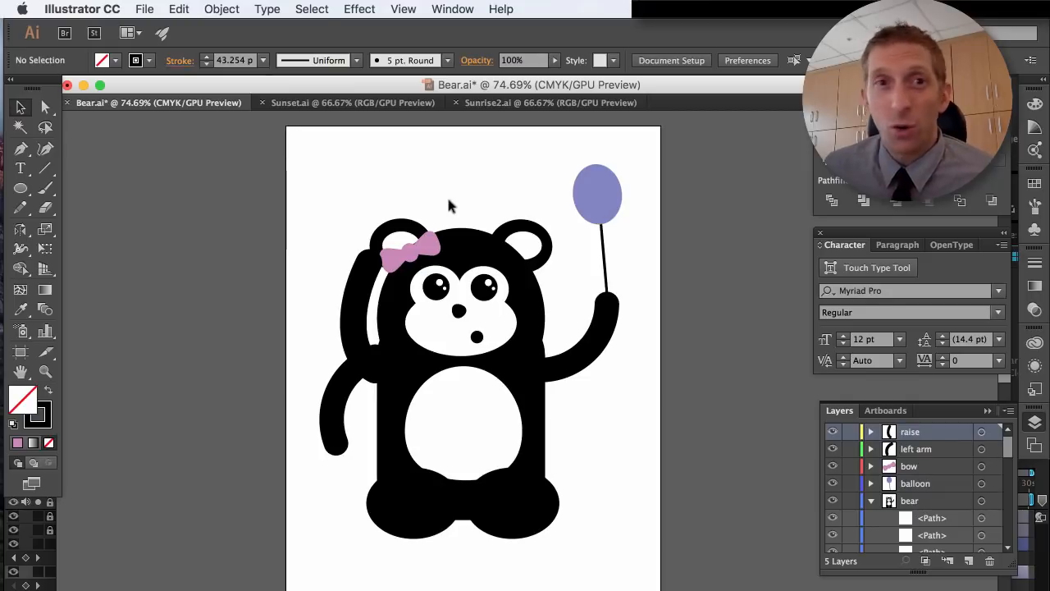
- Select all of the bear artwork and scale it down proportionally toward its lower-right corner with Free Transform to under half size
left_click(81, 9)
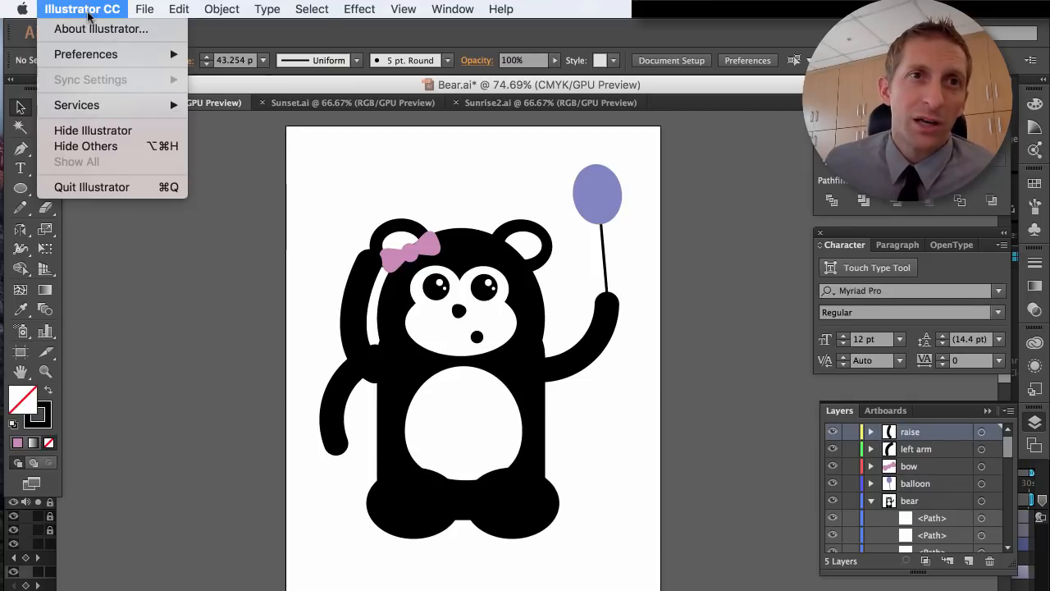
left_click(300, 153)
key("super+a")
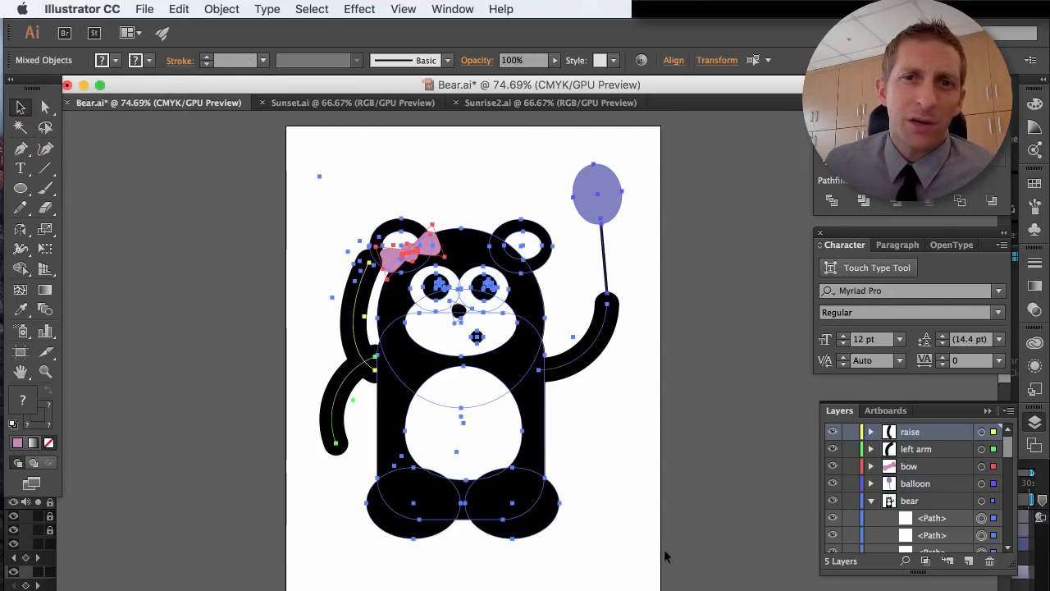
left_click(163, 199)
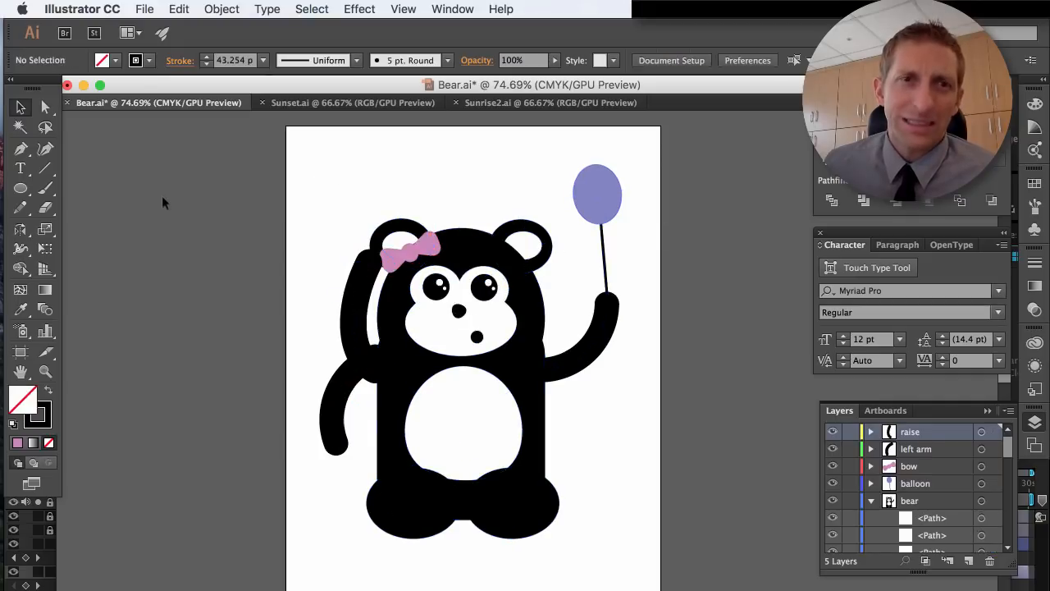
key("super+a")
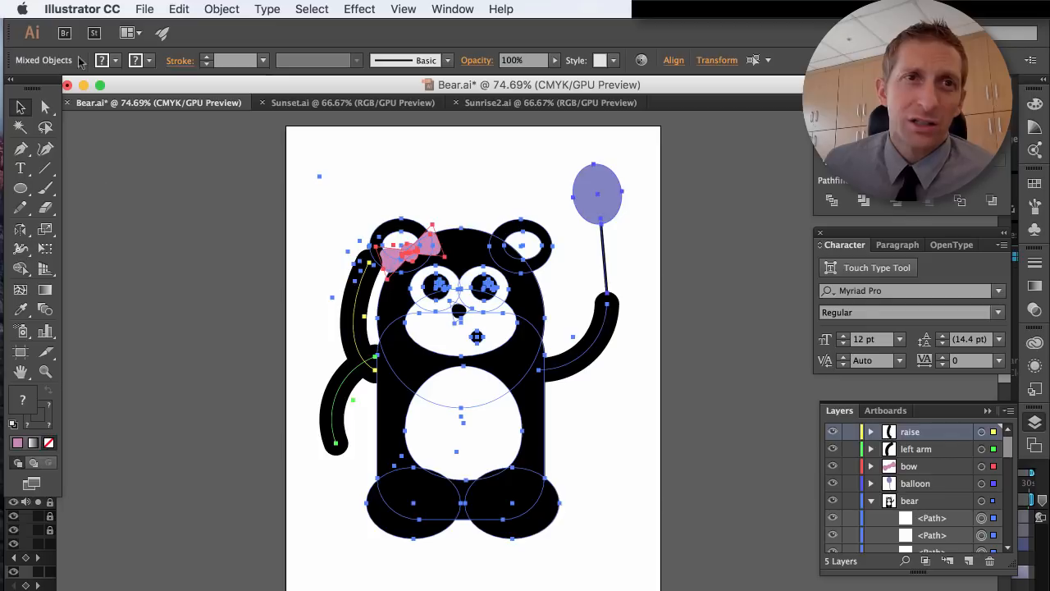
left_click(46, 231)
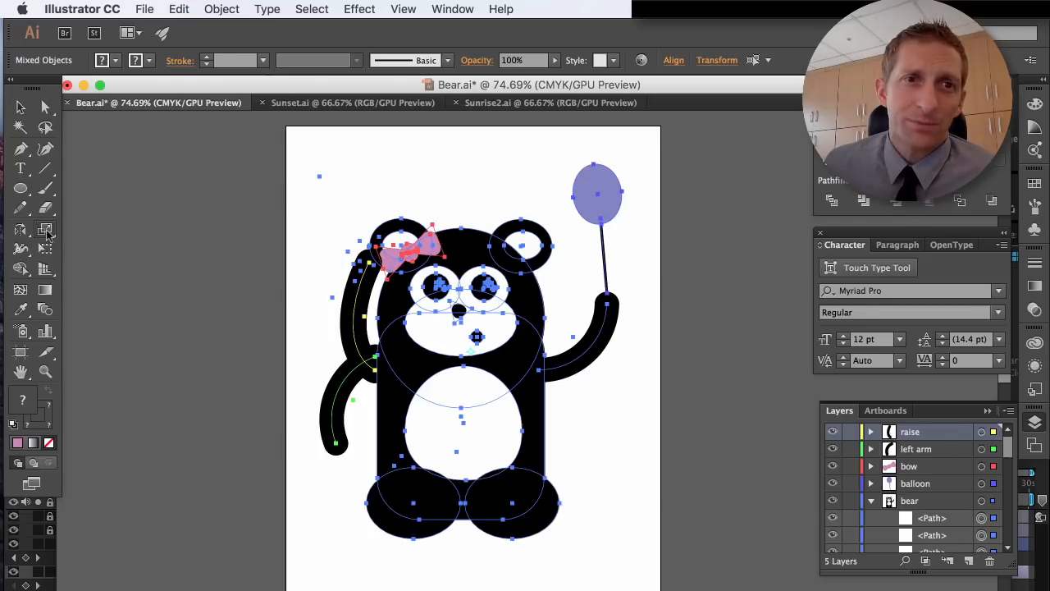
left_click(45, 249)
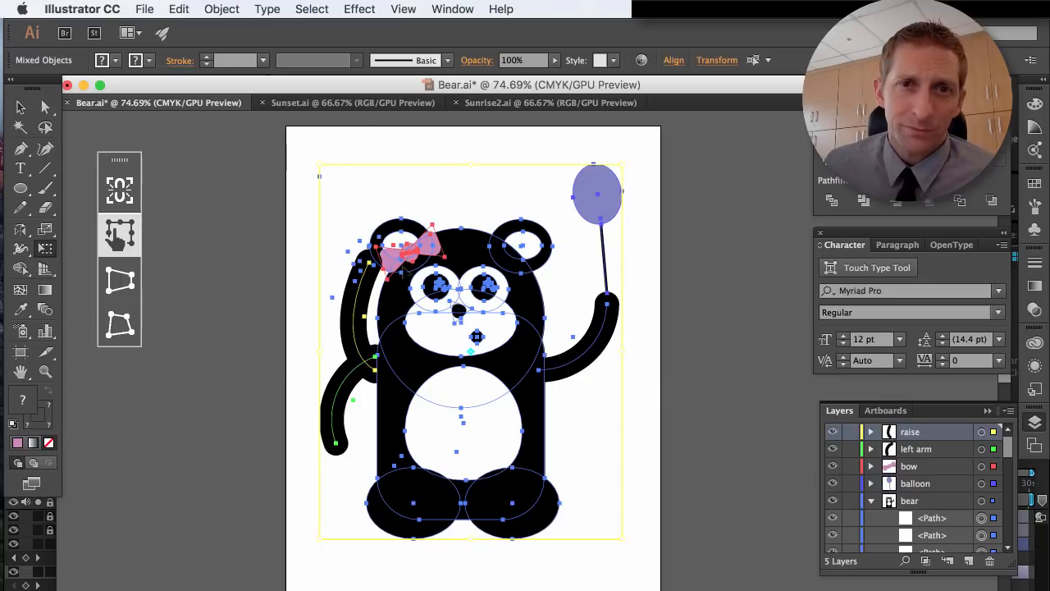
left_click_drag(319, 175, 485, 389)
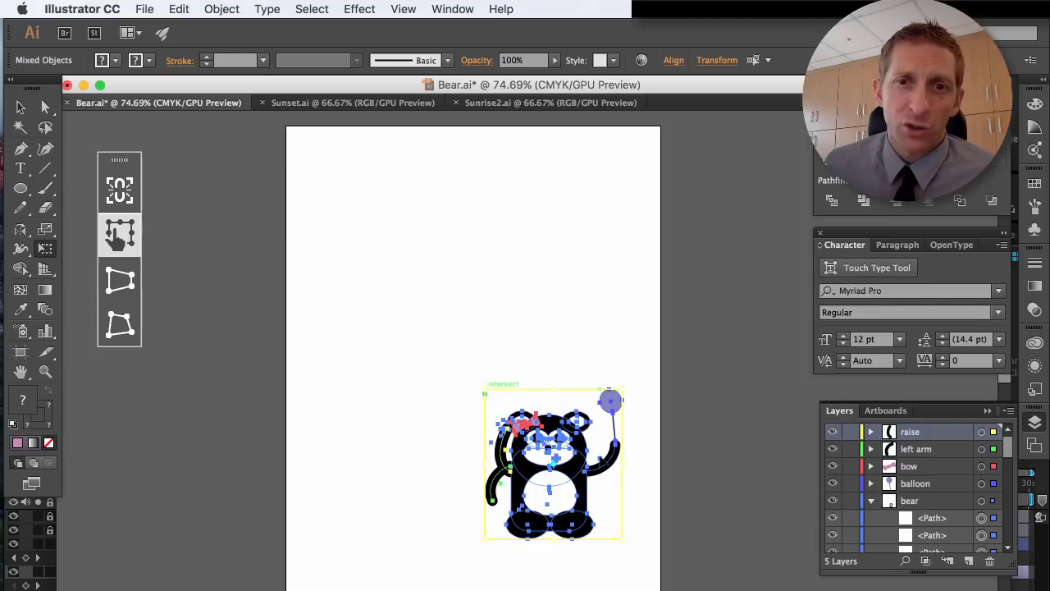
- Check the Scale Strokes & Effects option in the General preferences and leave without changing anything
left_click(96, 7)
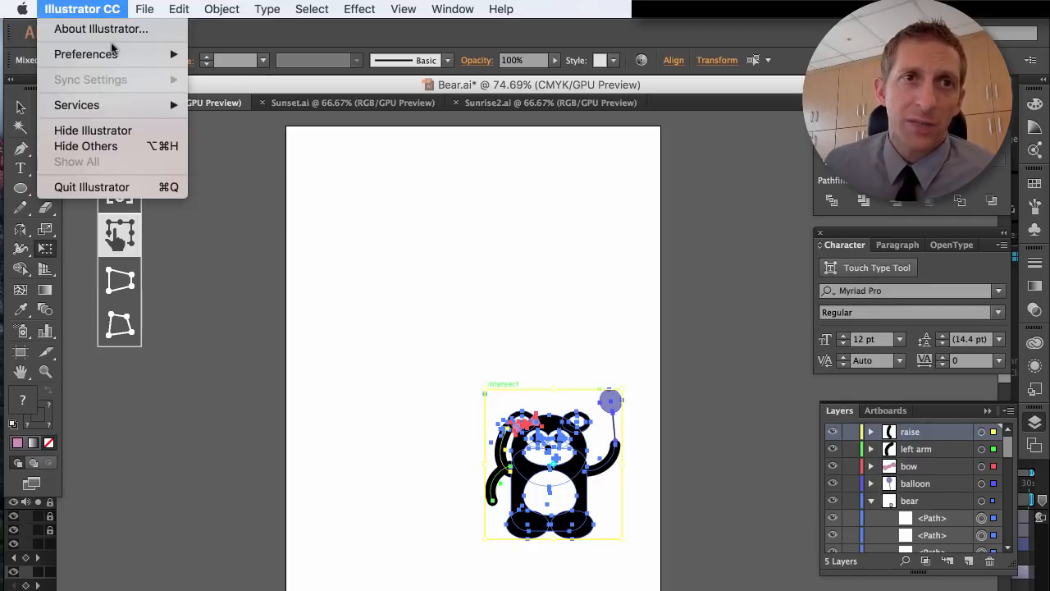
mouse_move(112, 60)
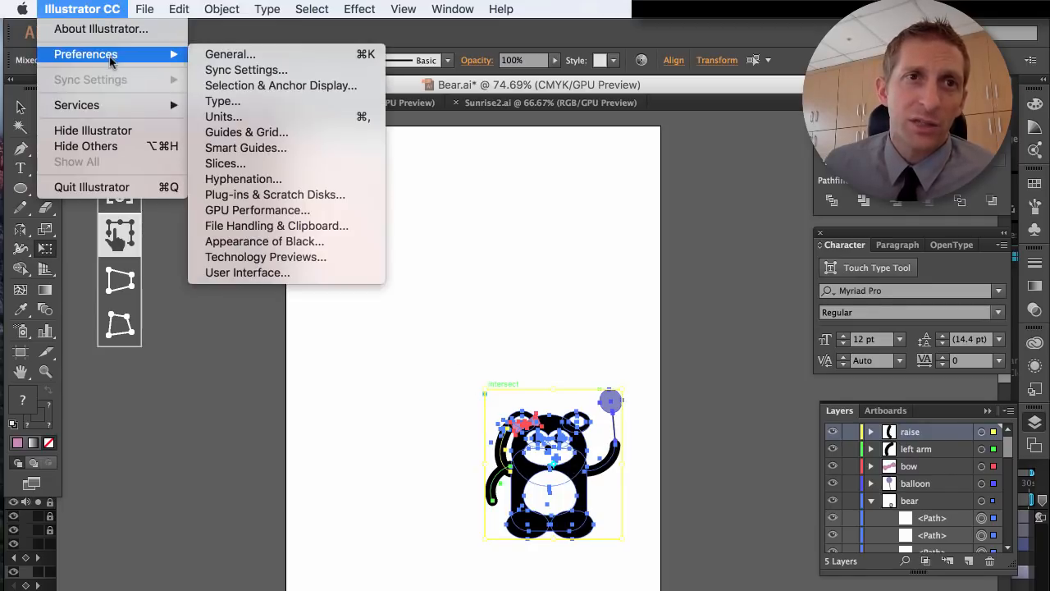
left_click(233, 59)
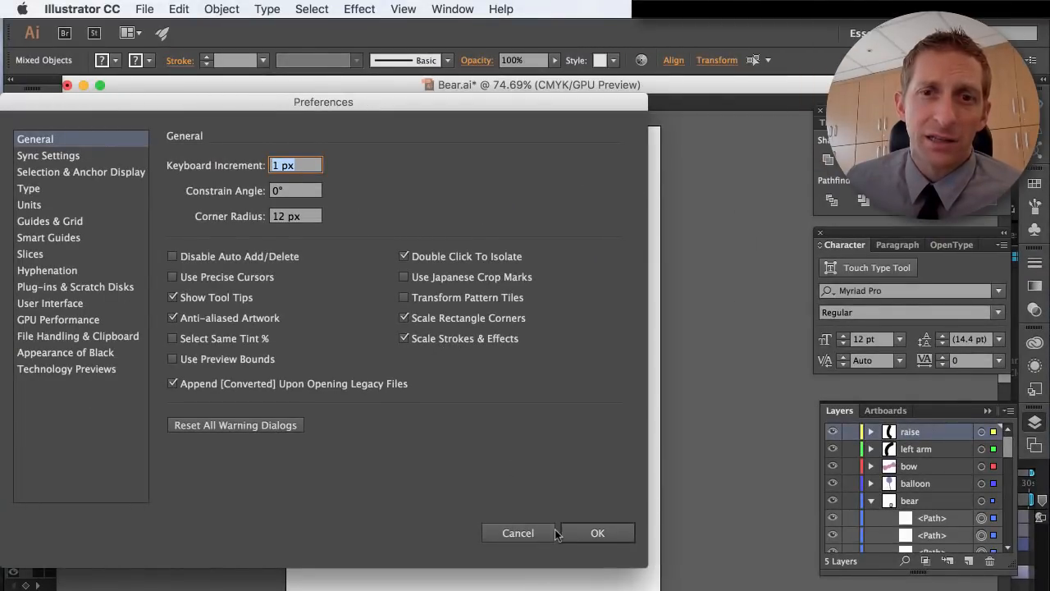
left_click(521, 534)
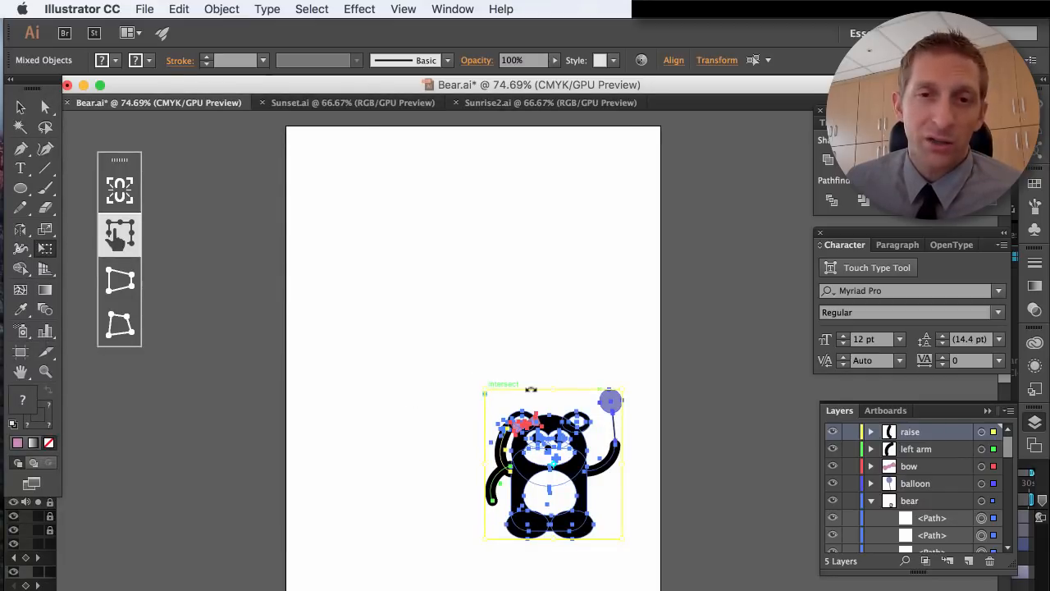
- Copy the whole scaled bear and create an RGB document named Bear 720 with the HDV/HDTV 720 size, 1280 x 720 px
left_click_drag(457, 362, 631, 558)
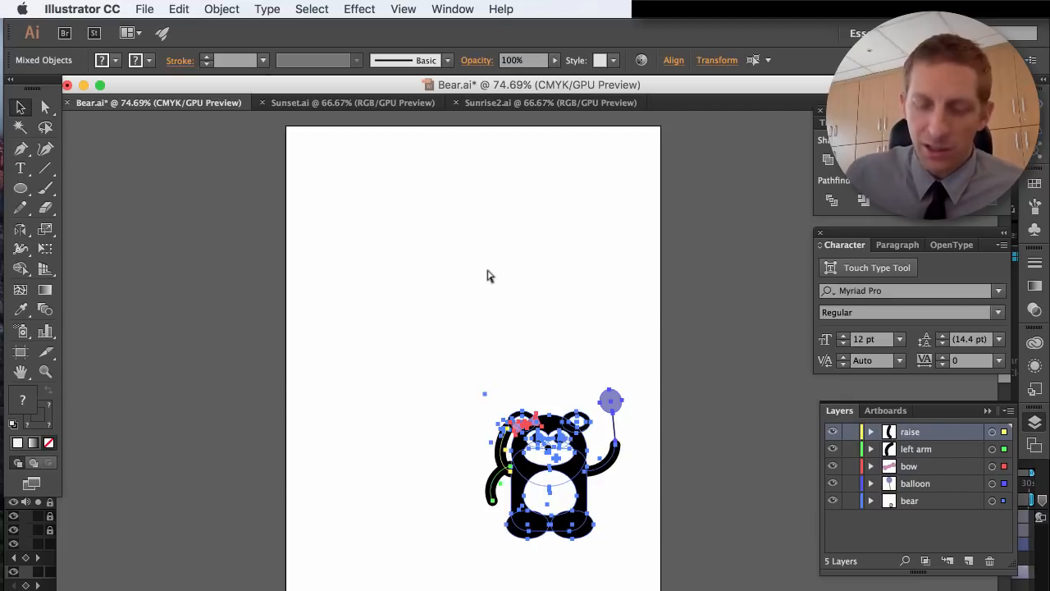
key("super+n")
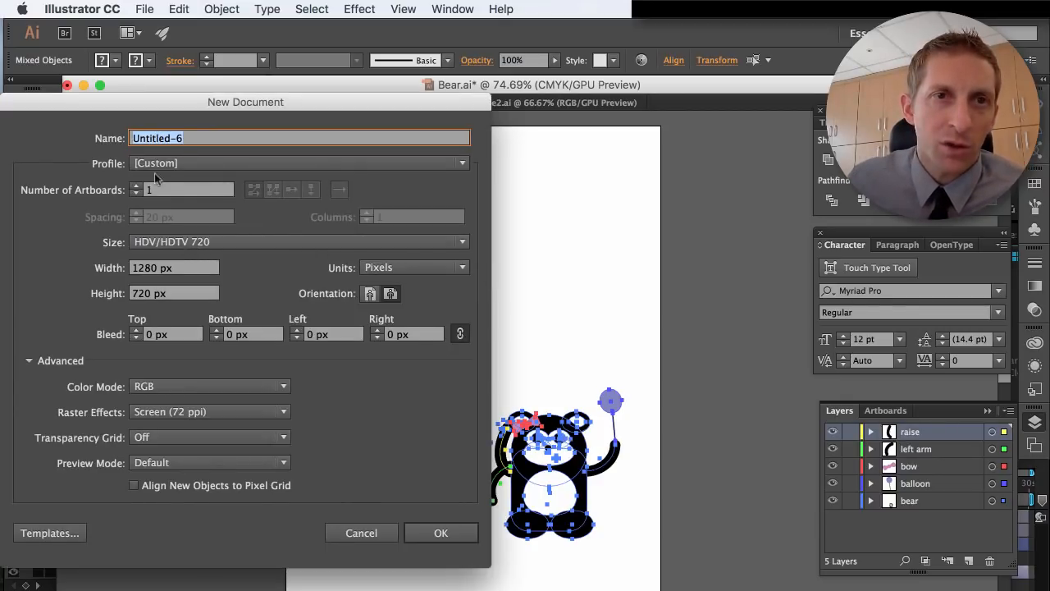
type("Bear")
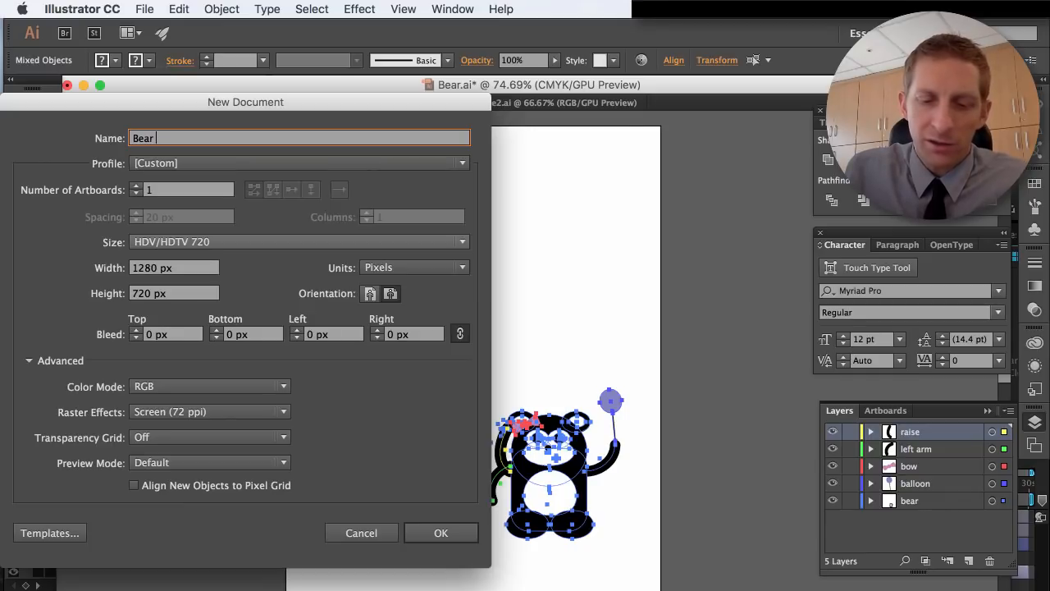
type(" 720")
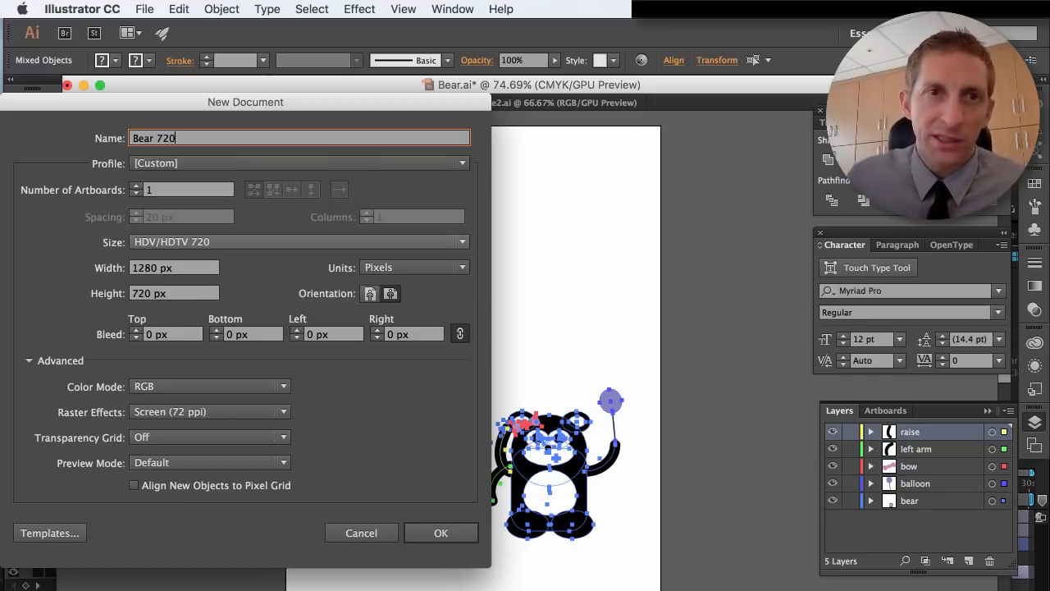
left_click(170, 243)
left_click(187, 395)
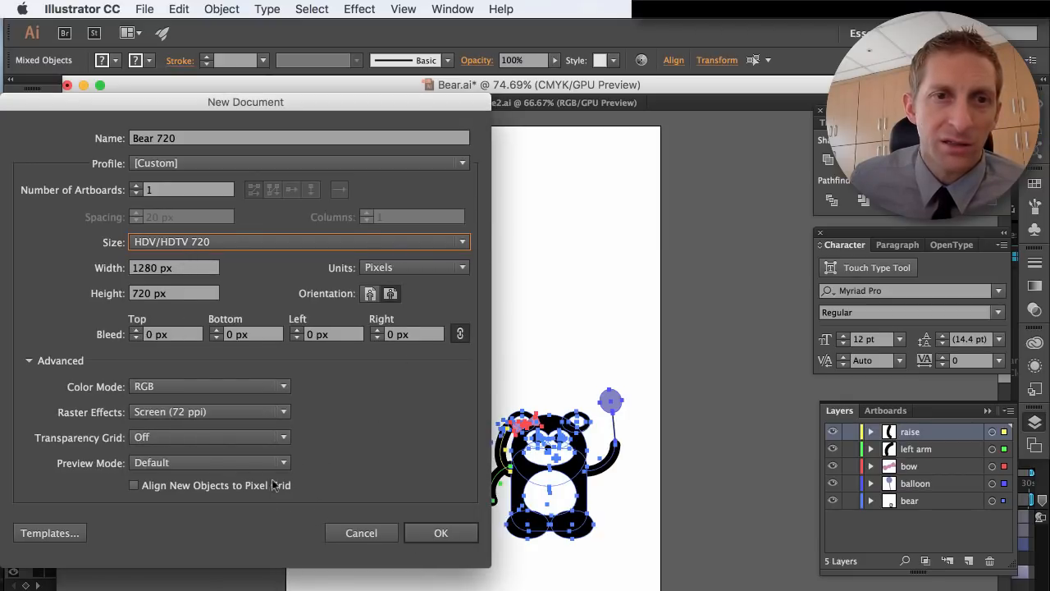
left_click(443, 535)
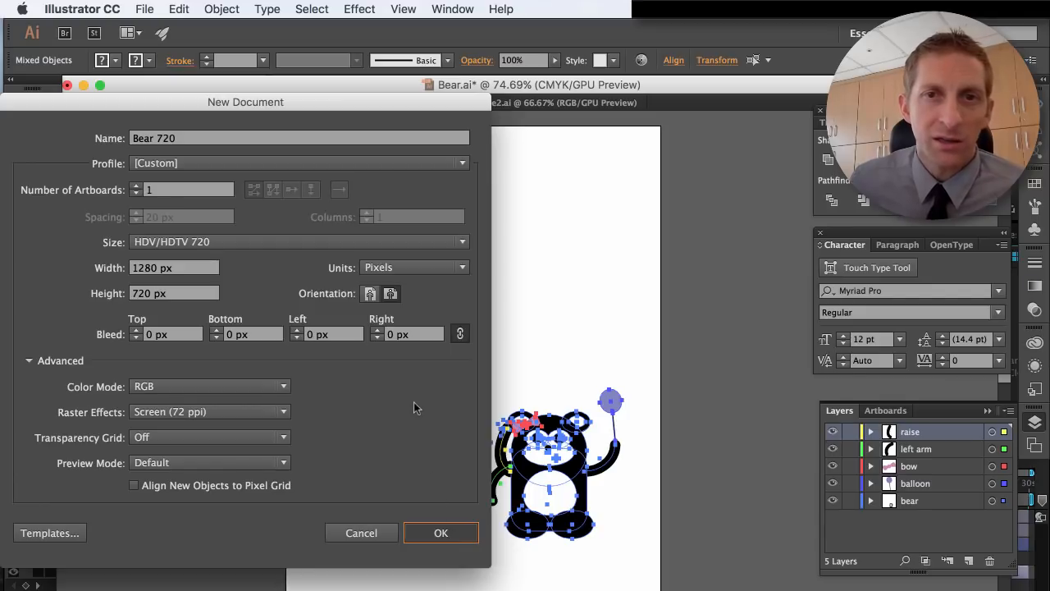
left_click(437, 533)
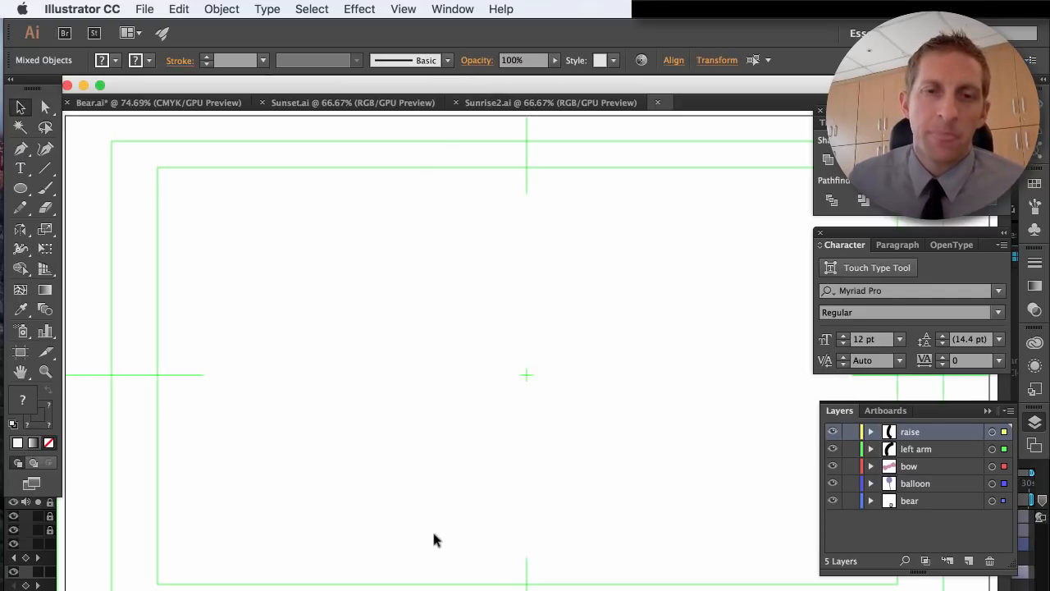
- Paste the bear into Bear 720, move it just right of the artboard centre, and inspect the contents of Layer 1
key("super+v")
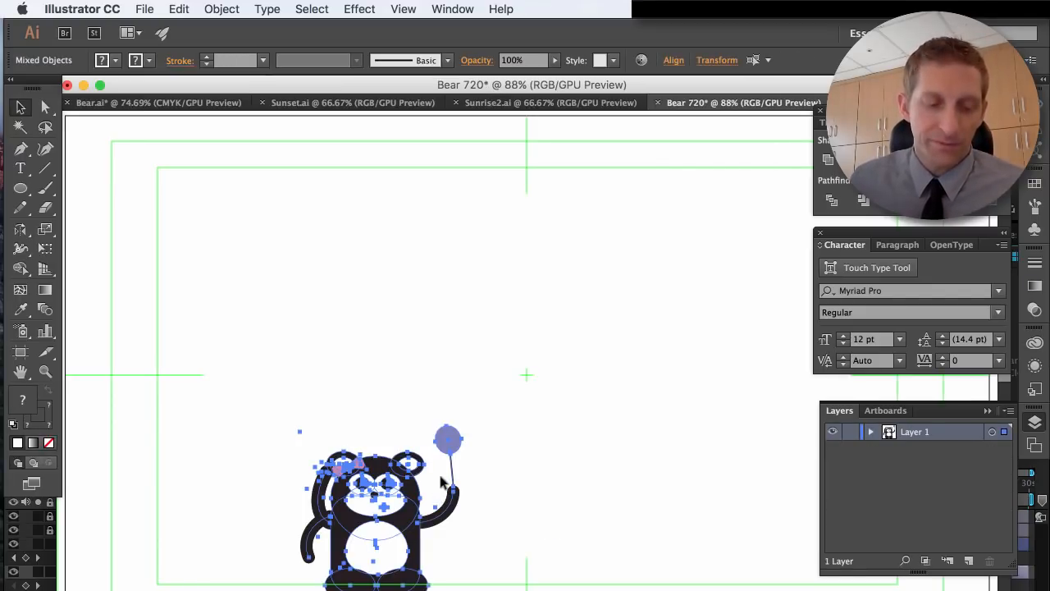
scroll(441, 477, "down", 3)
scroll(424, 495, "up", 5)
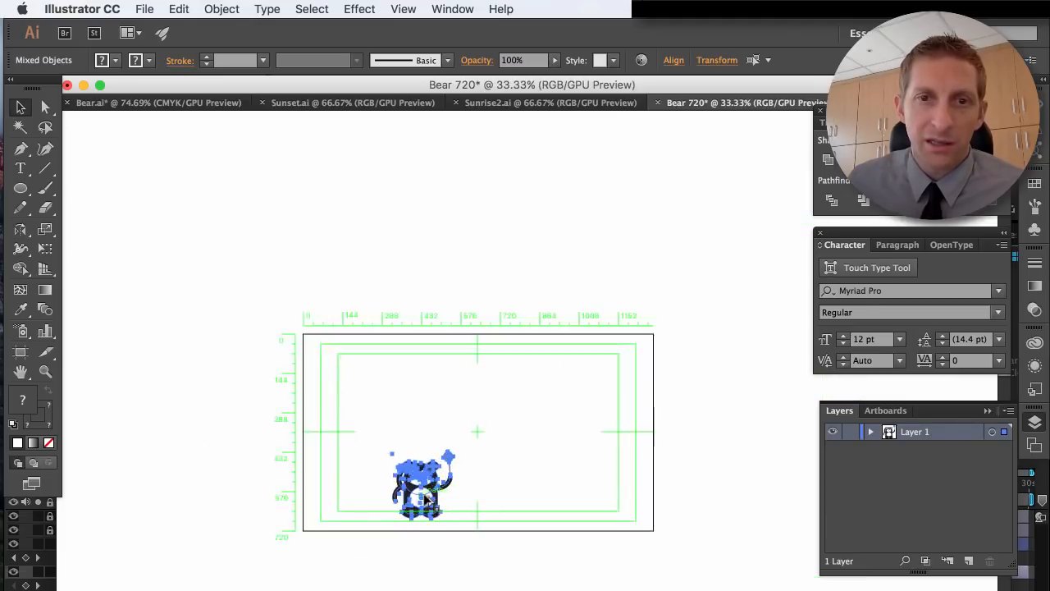
scroll(449, 510, "down", 3)
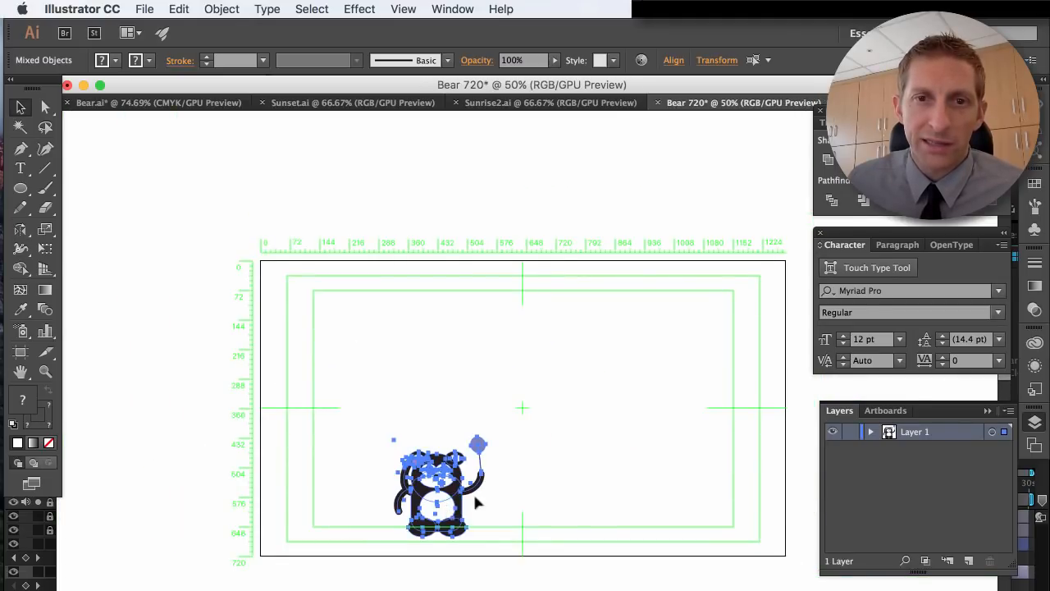
left_click_drag(461, 507, 611, 433)
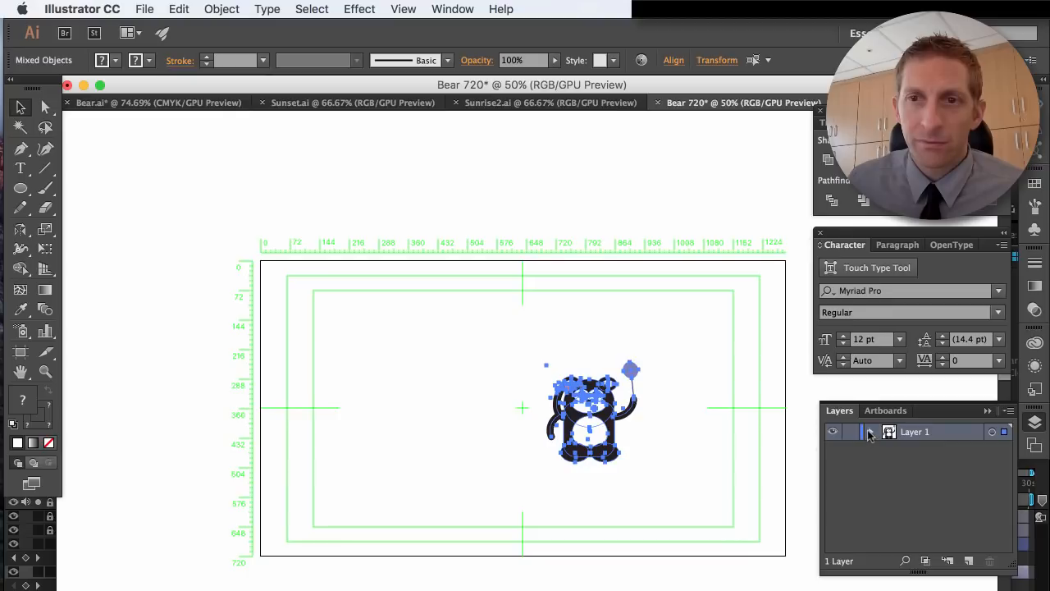
left_click(871, 433)
left_click(870, 433)
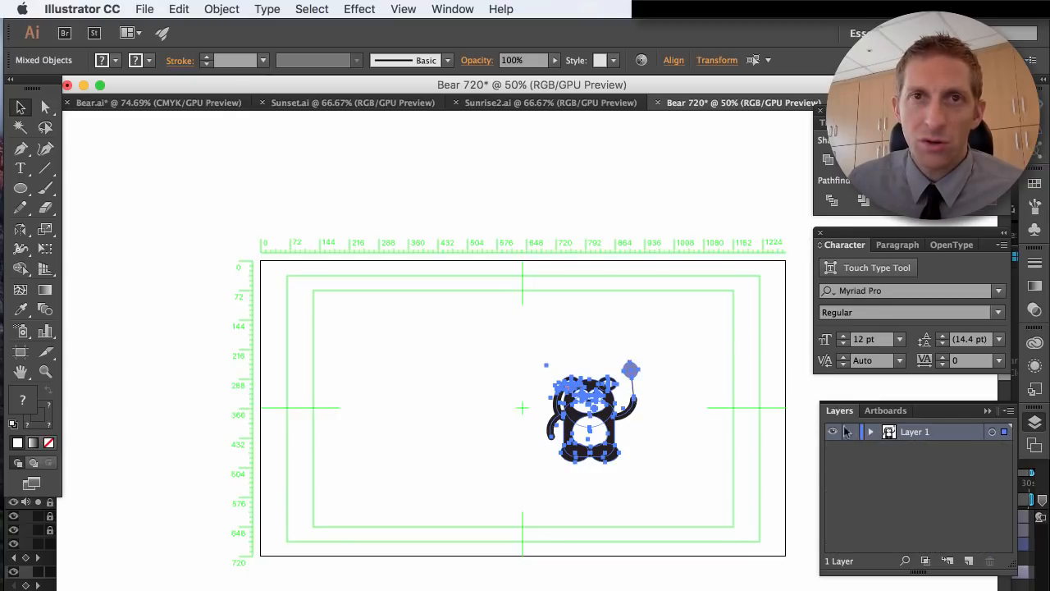
- Return to the Bear.ai document, shift the entire bear artwork slightly up and left, and deselect it
left_click(187, 103)
left_click(436, 335)
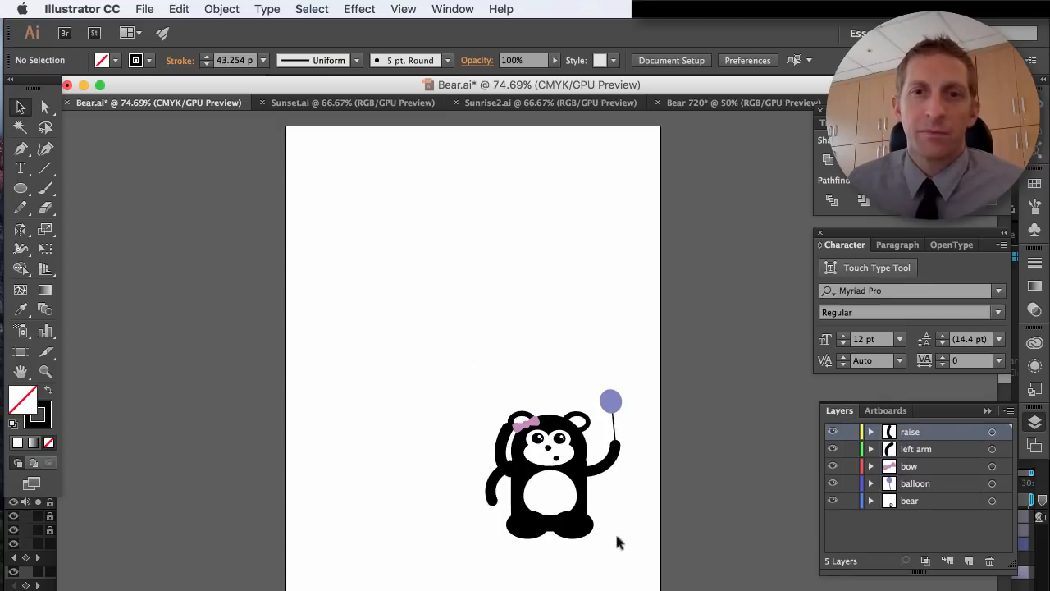
left_click_drag(627, 558, 489, 391)
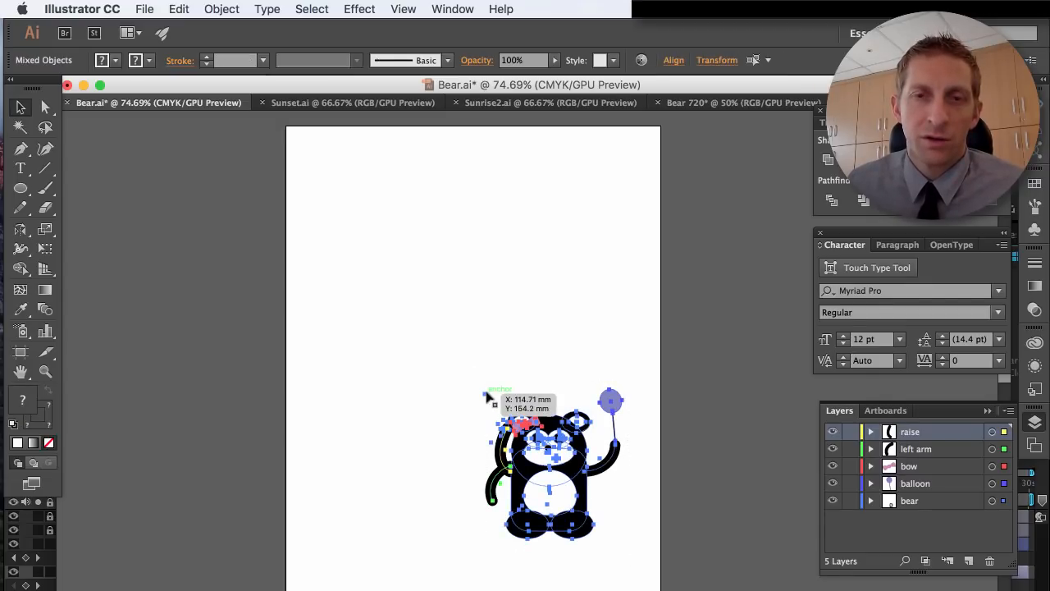
left_click_drag(487, 399, 469, 376)
left_click(451, 317)
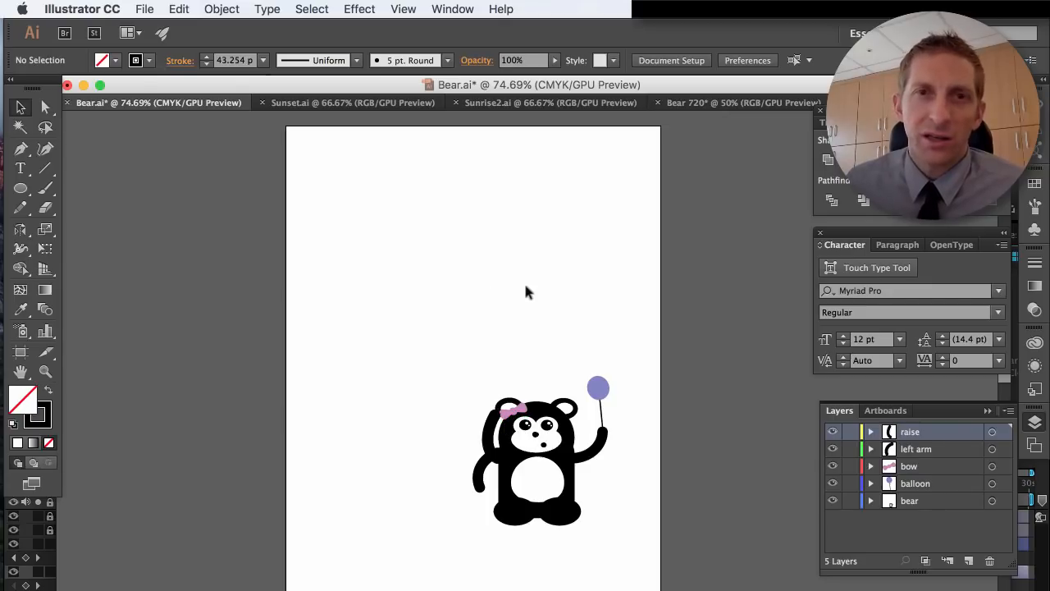
- Switch to After Effects and import Bear.ai from the Desktop as a Composition
key("super+Tab")
key("super+Tab")
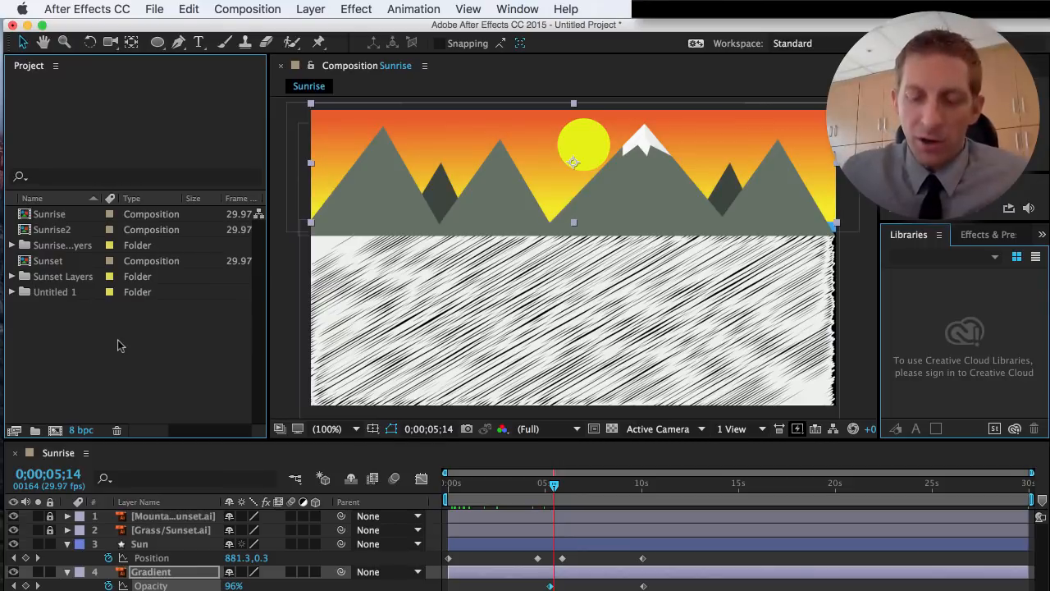
double_click(114, 308)
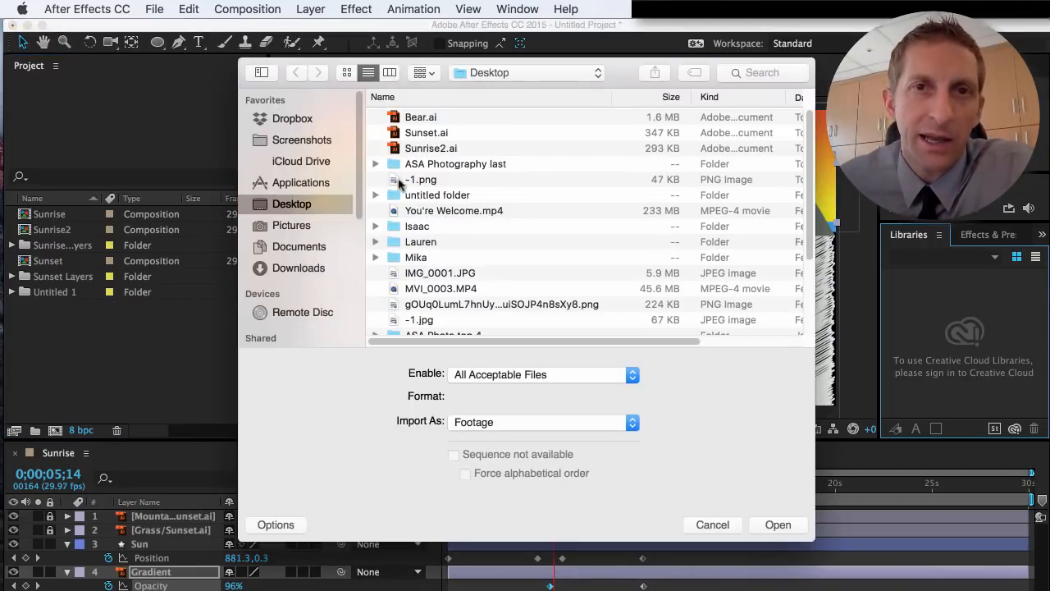
left_click(425, 119)
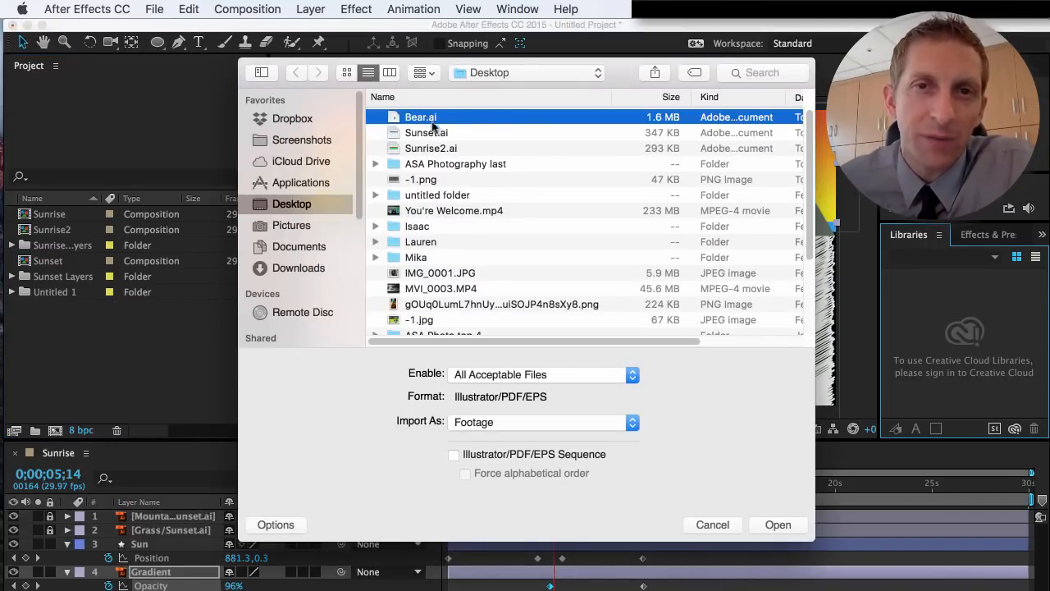
left_click(486, 424)
left_click(486, 439)
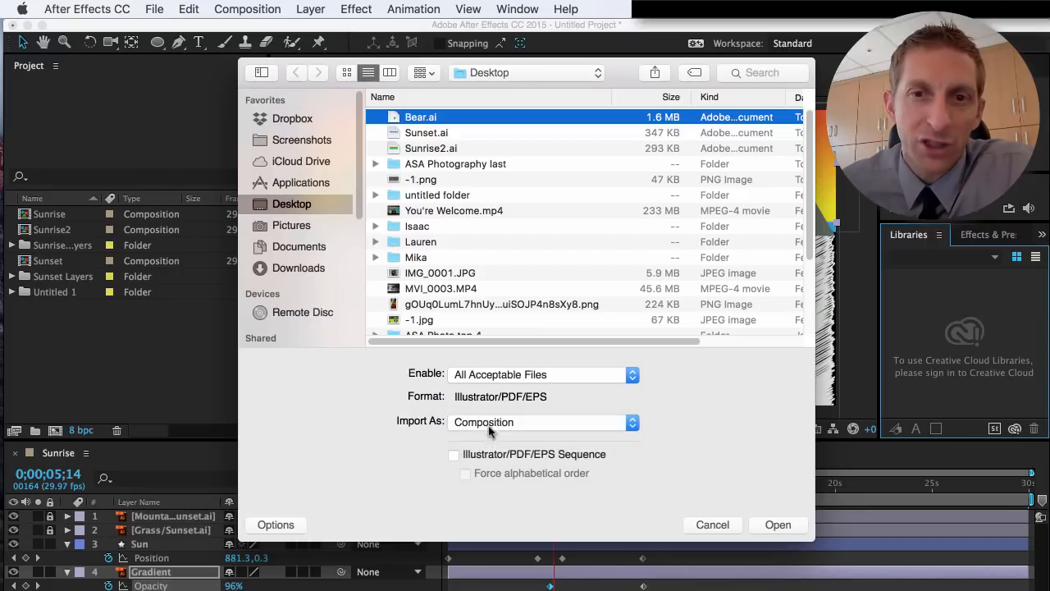
left_click(514, 423)
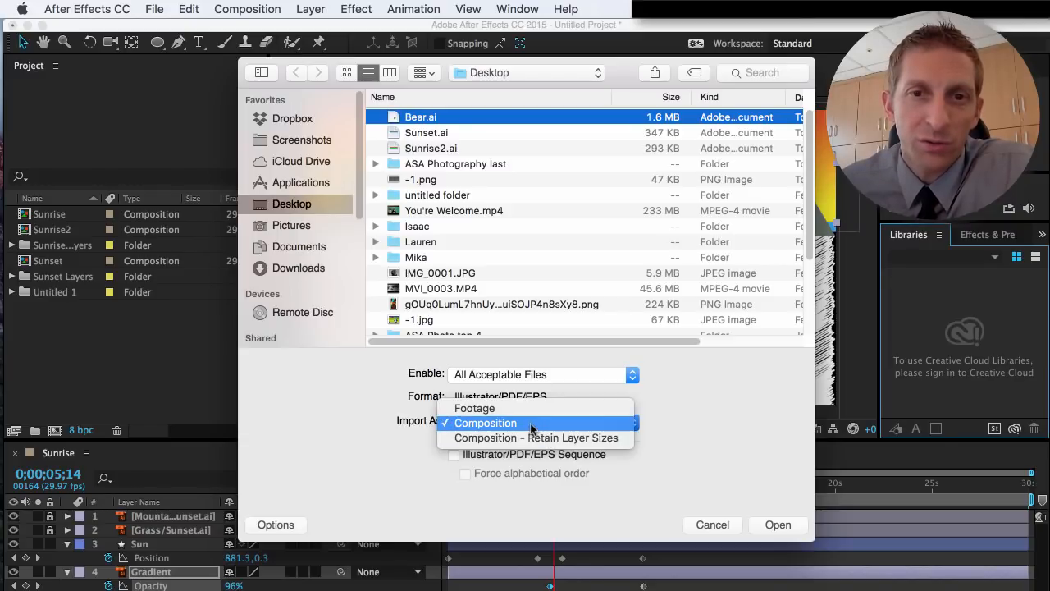
left_click(531, 423)
left_click(771, 529)
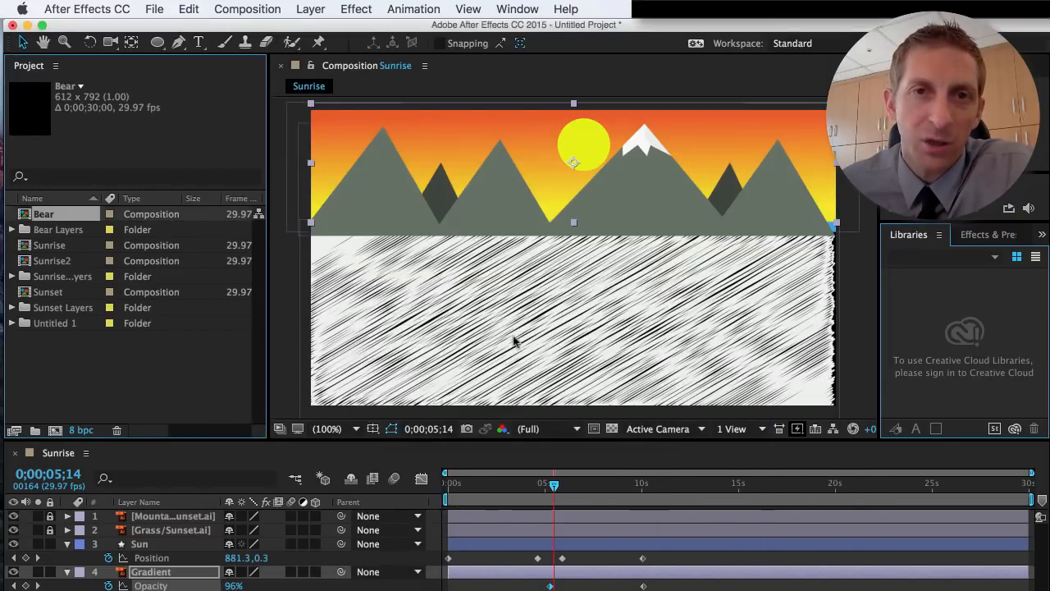
- Add the balloon, bear, bow, left arm and raise layers from the Bear Layers folder to the top of the Sunrise layer stack
left_click(12, 230)
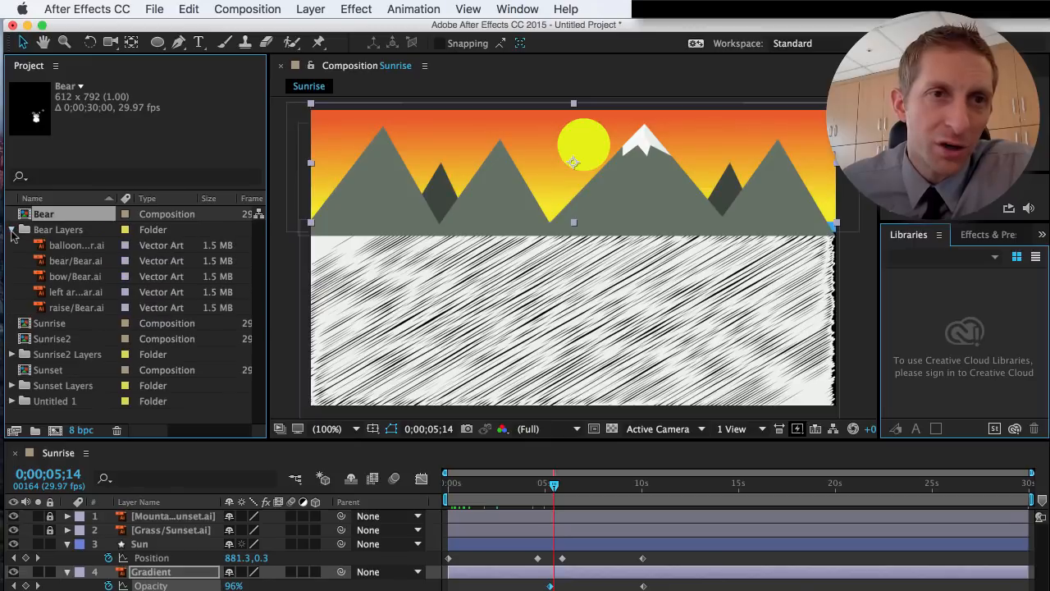
left_click(72, 246)
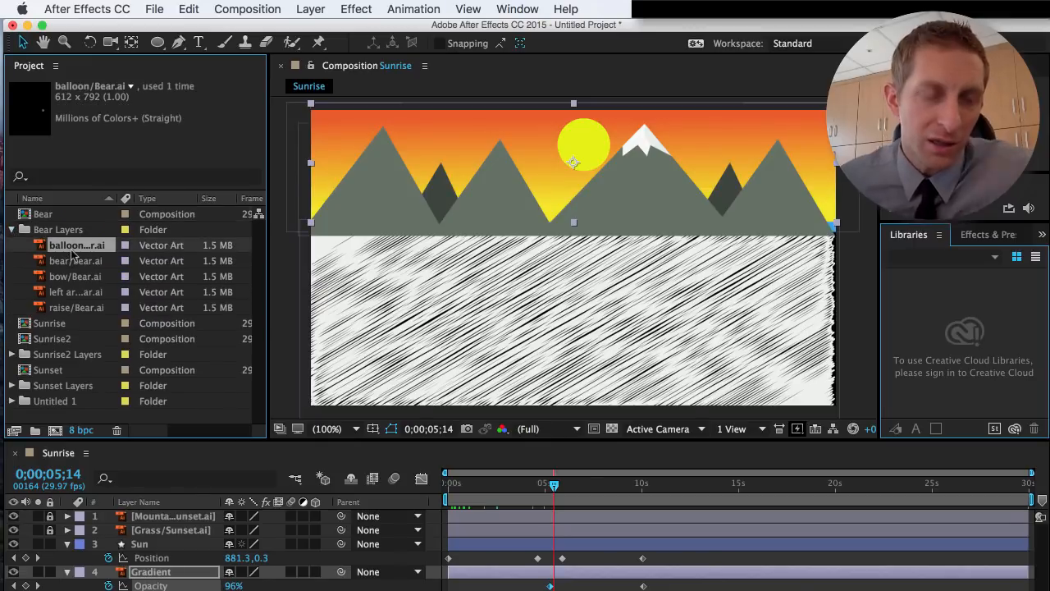
left_click(65, 310, "shift")
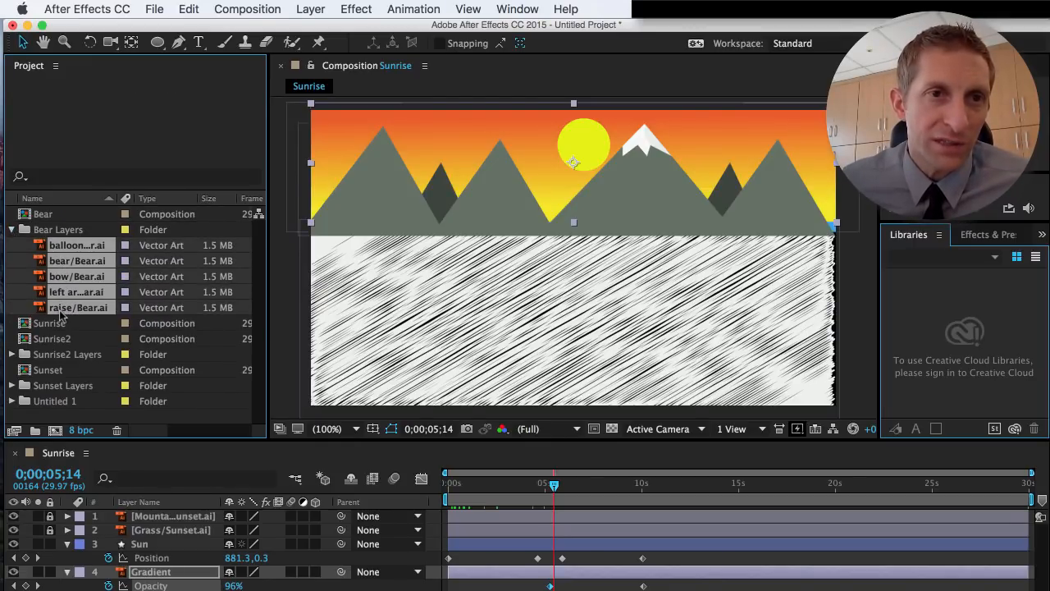
left_click_drag(60, 312, 164, 517)
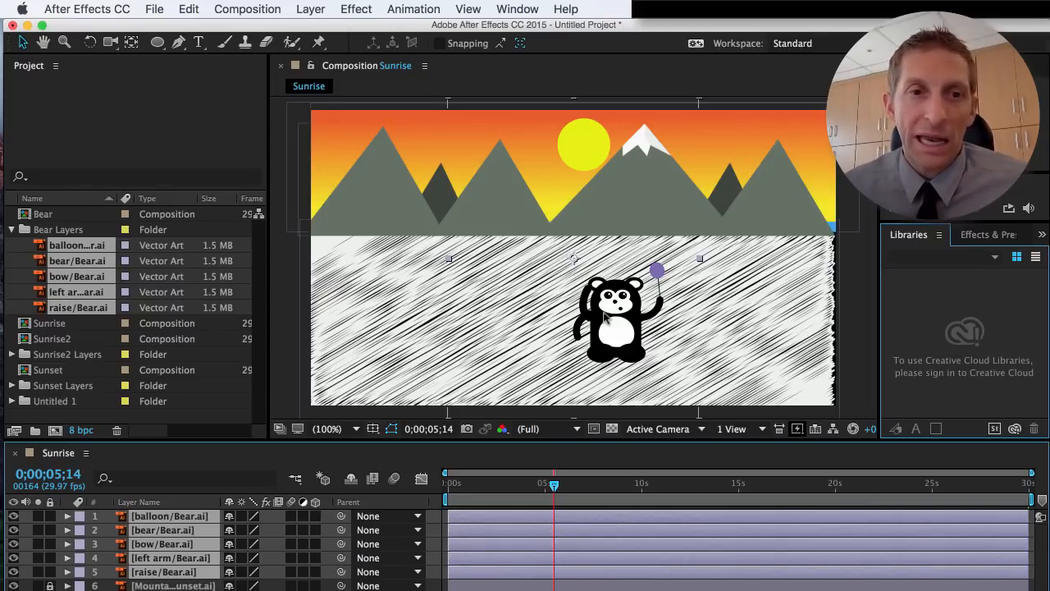
- Scale all five bear layers together to 182% and move the bear up and right so its feet stand on the grass
key("s")
left_click_drag(246, 531, 313, 530)
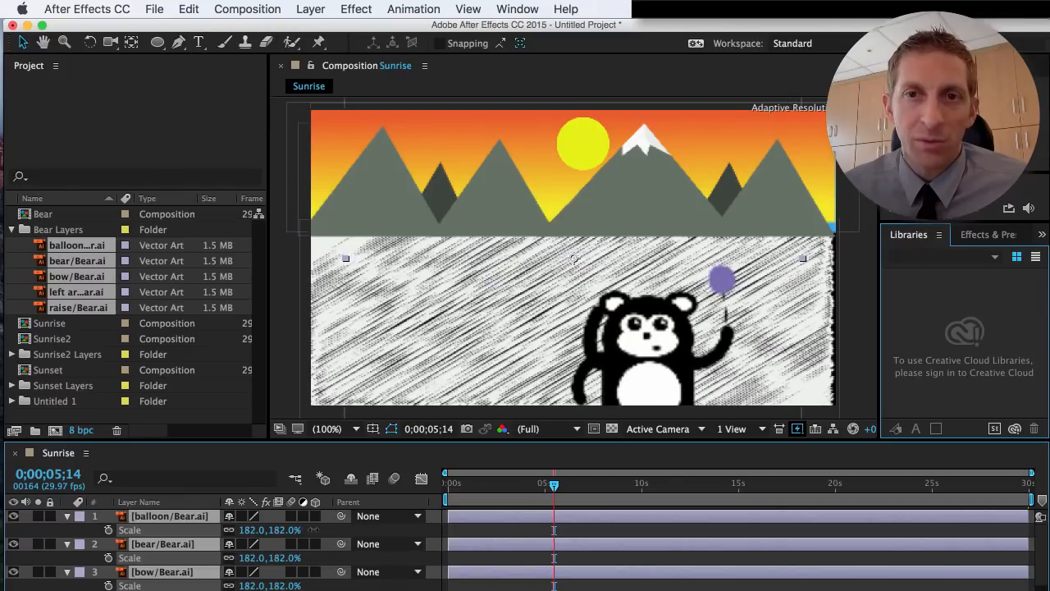
left_click_drag(669, 377, 704, 325)
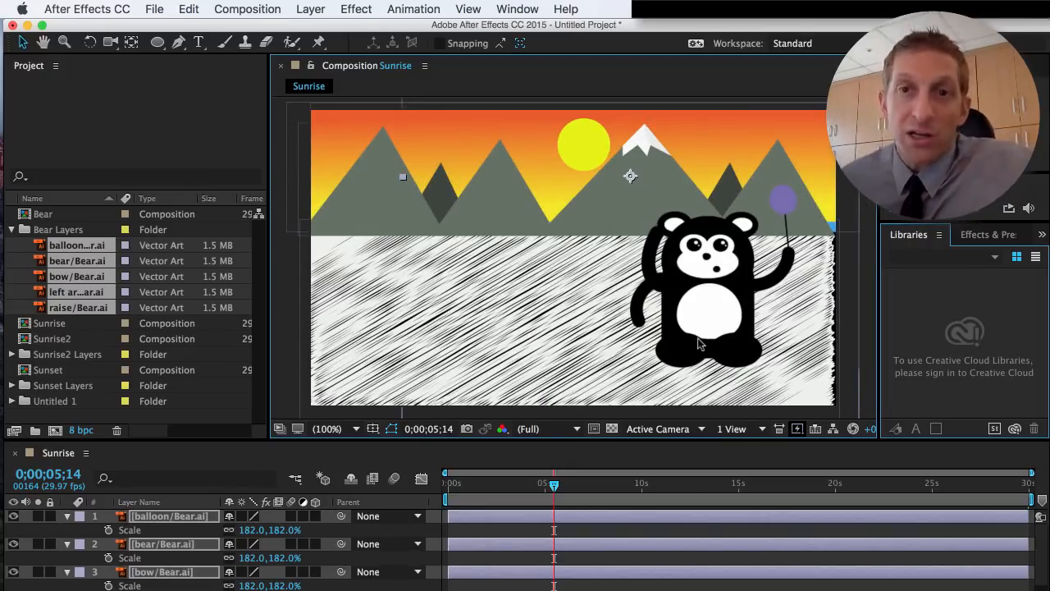
left_click(192, 518)
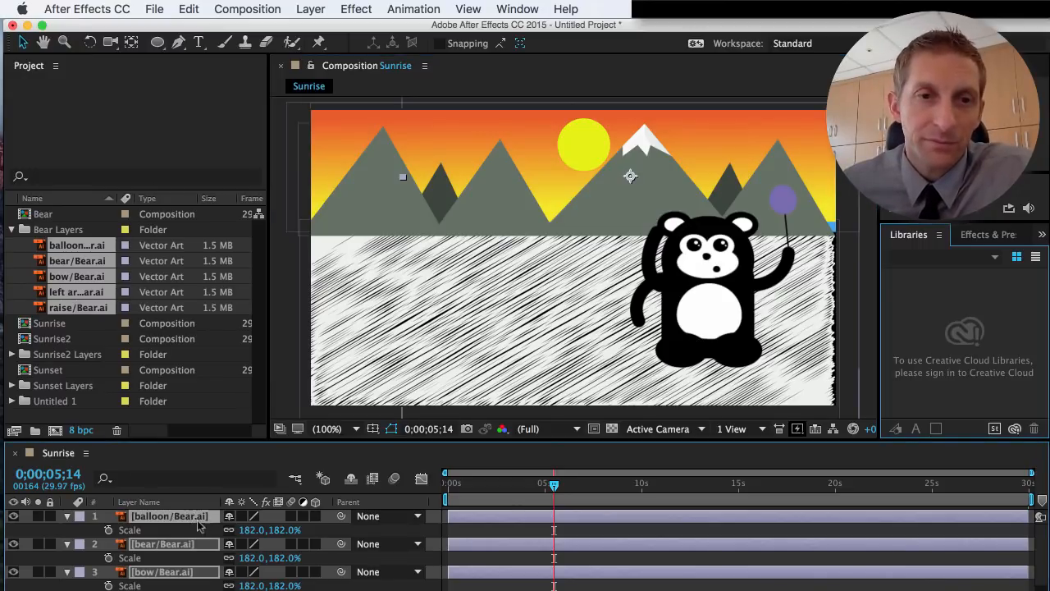
left_click(186, 533)
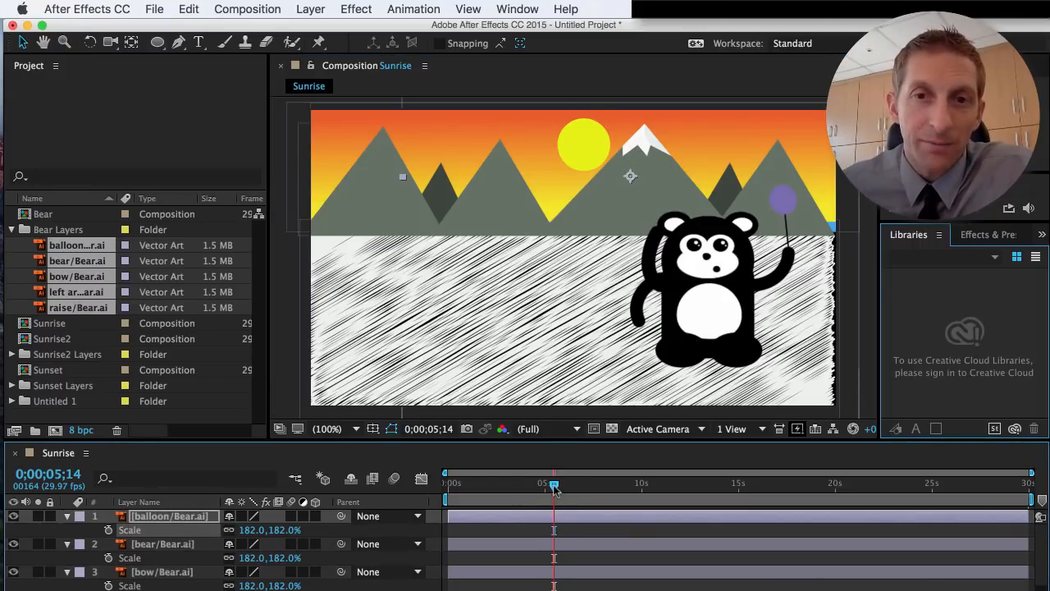
- Move the current time to 0;00;02;28 and place the raise layer directly above the left arm layer
left_click_drag(555, 489, 511, 486)
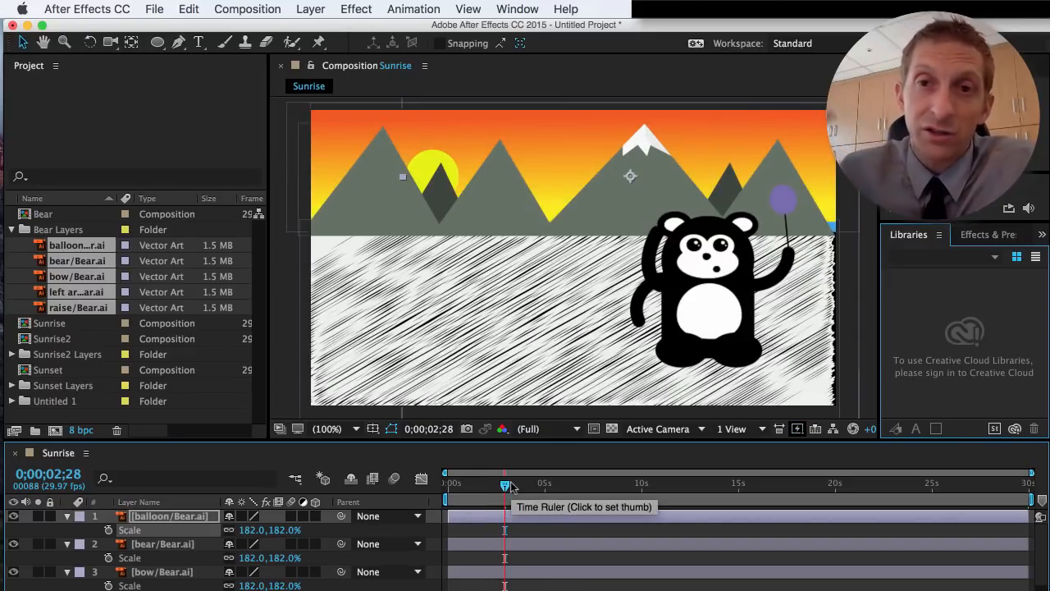
left_click(168, 545)
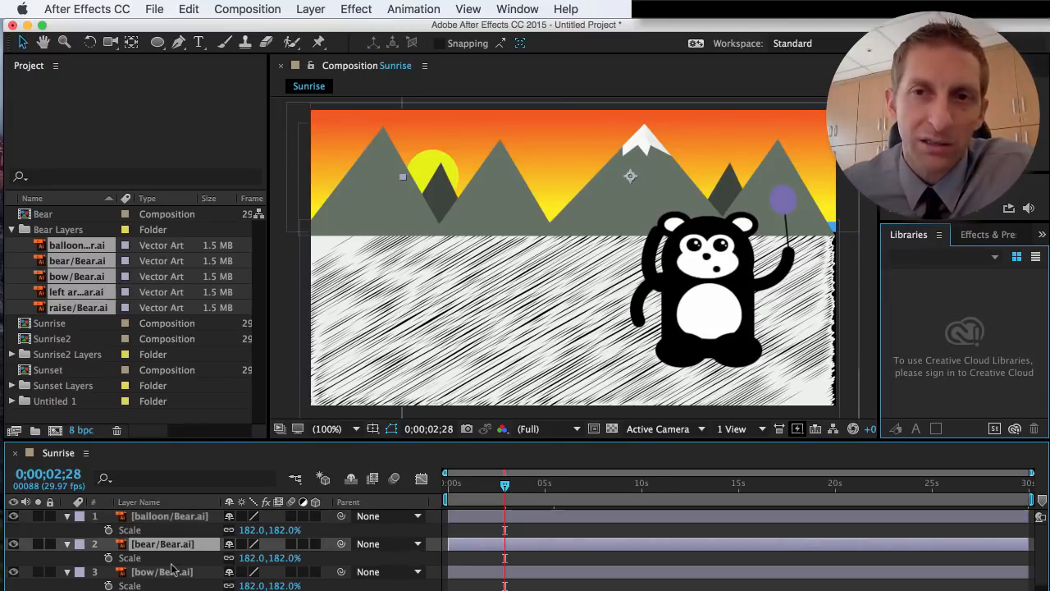
scroll(188, 581, "down", 1)
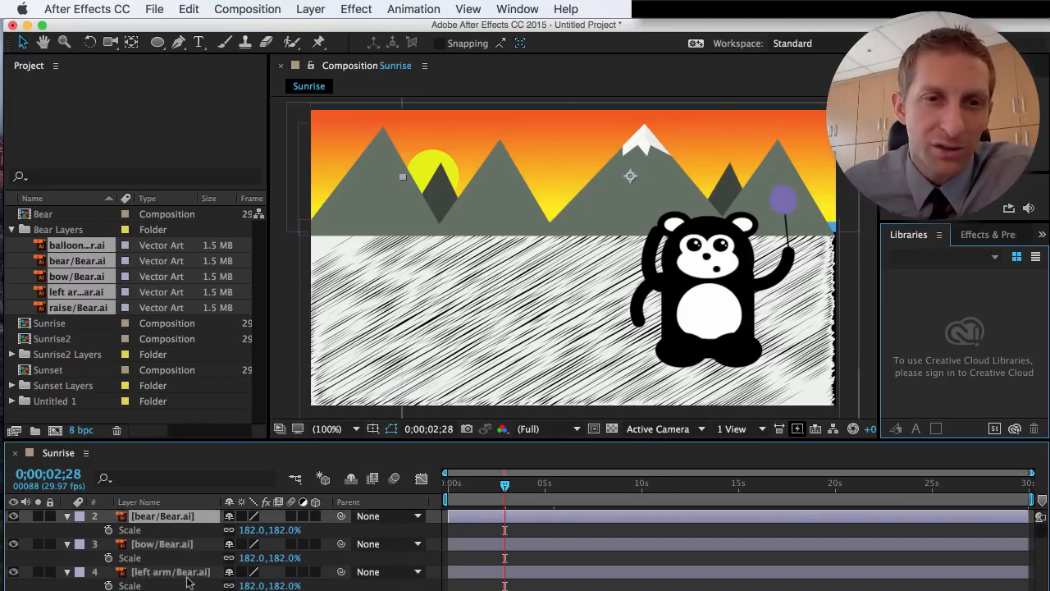
left_click(172, 575)
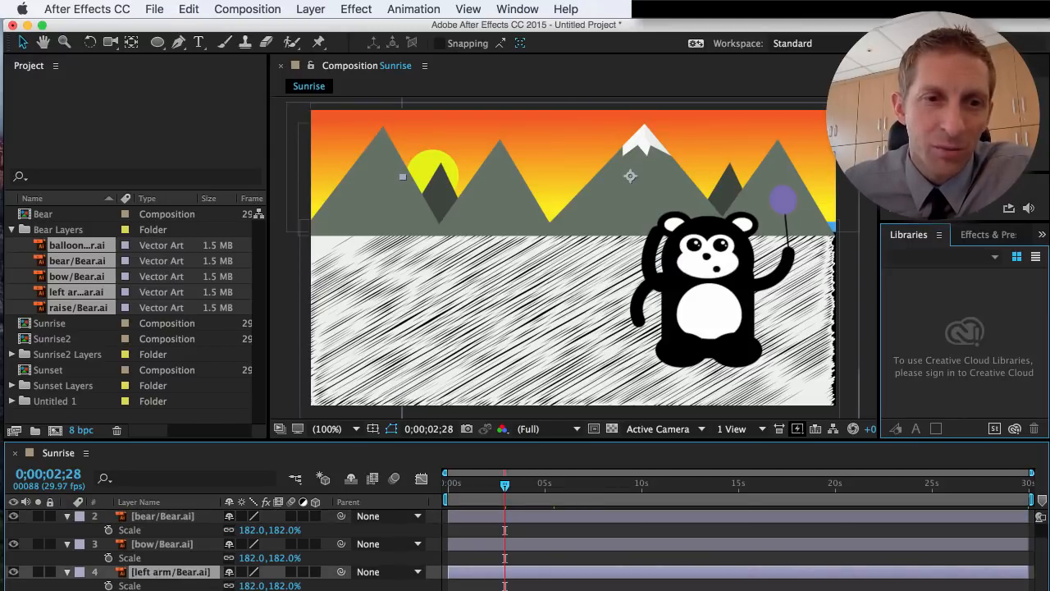
left_click_drag(167, 590, 163, 568)
left_click(143, 560)
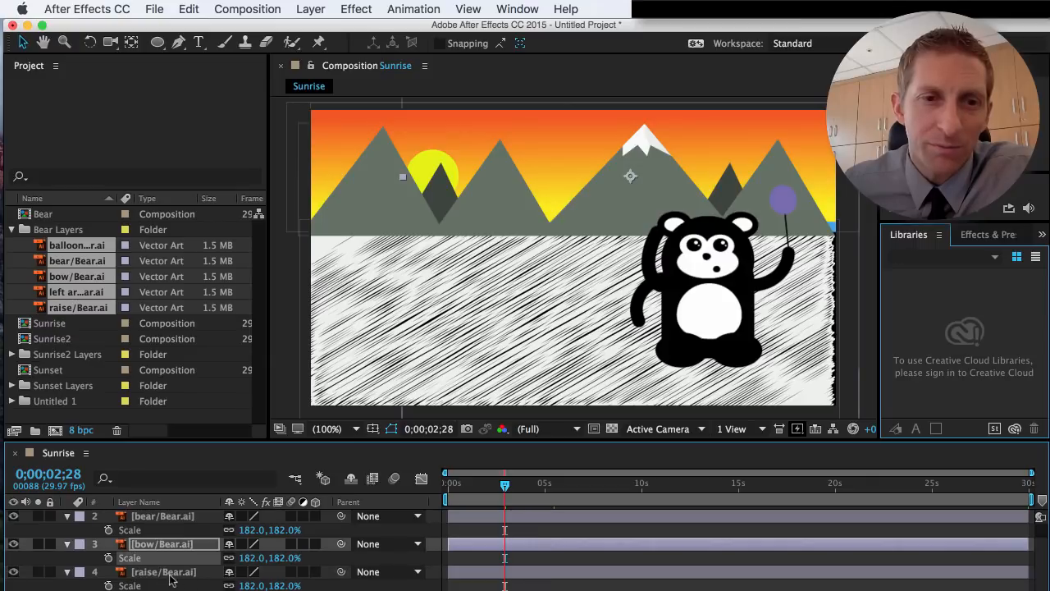
- Trim the start of the raise layer so the raised arm begins at about 0;00;03;07
left_click(171, 577)
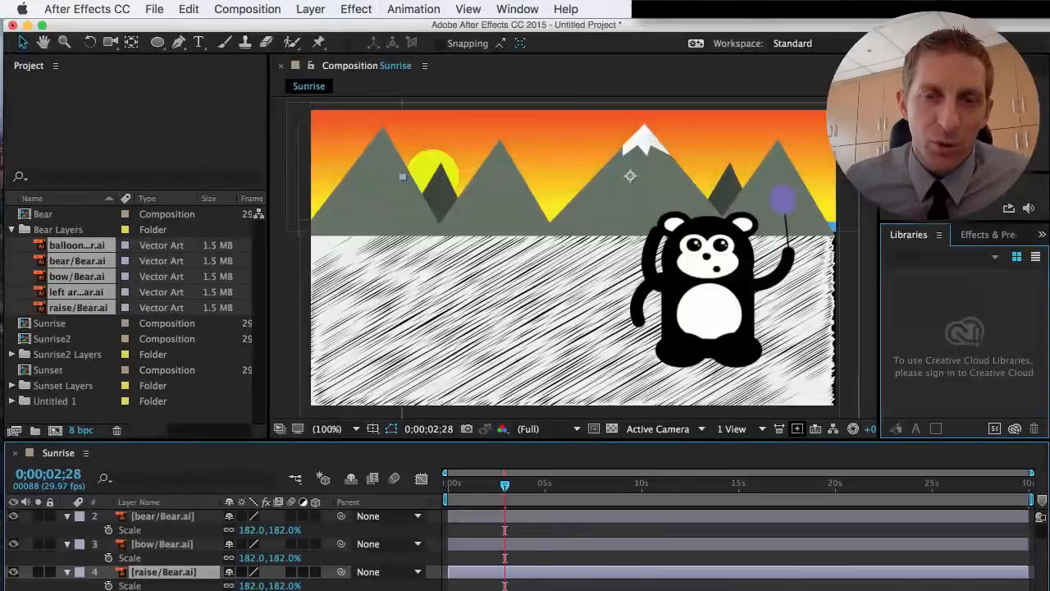
left_click_drag(449, 572, 523, 573)
mouse_move(505, 485)
left_mouse_down()
mouse_move(459, 488)
mouse_move(503, 485)
left_mouse_up()
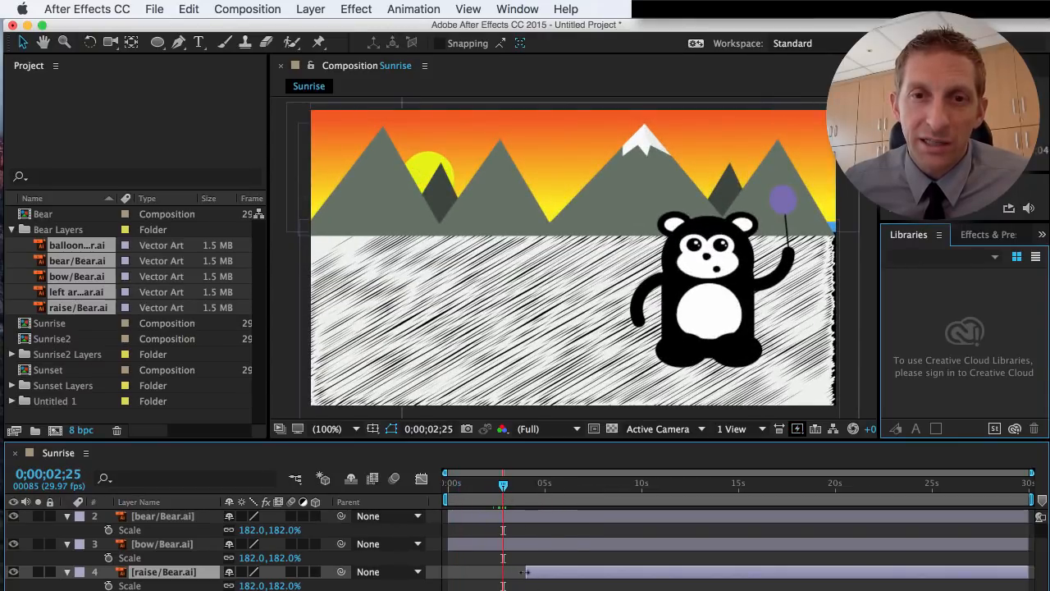
left_click_drag(526, 572, 545, 570)
mouse_move(503, 486)
left_mouse_down()
mouse_move(448, 488)
mouse_move(566, 490)
mouse_move(511, 497)
left_mouse_up()
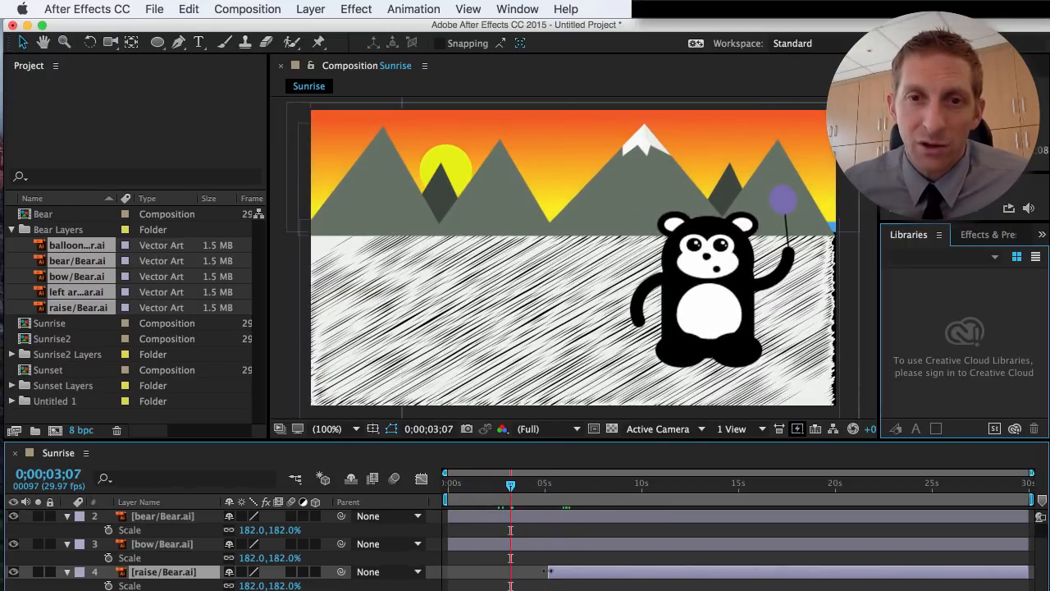
left_click_drag(516, 570, 516, 570)
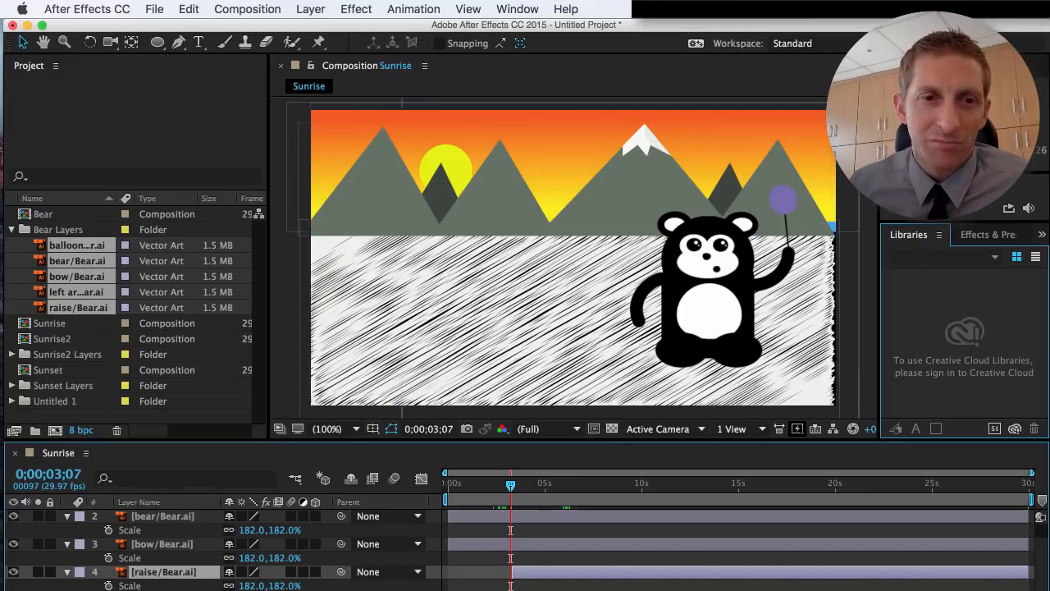
- Switch to Illustrator and rename the bow layer in Bear.ai to "1 bow"
scroll(143, 549, "up", 2)
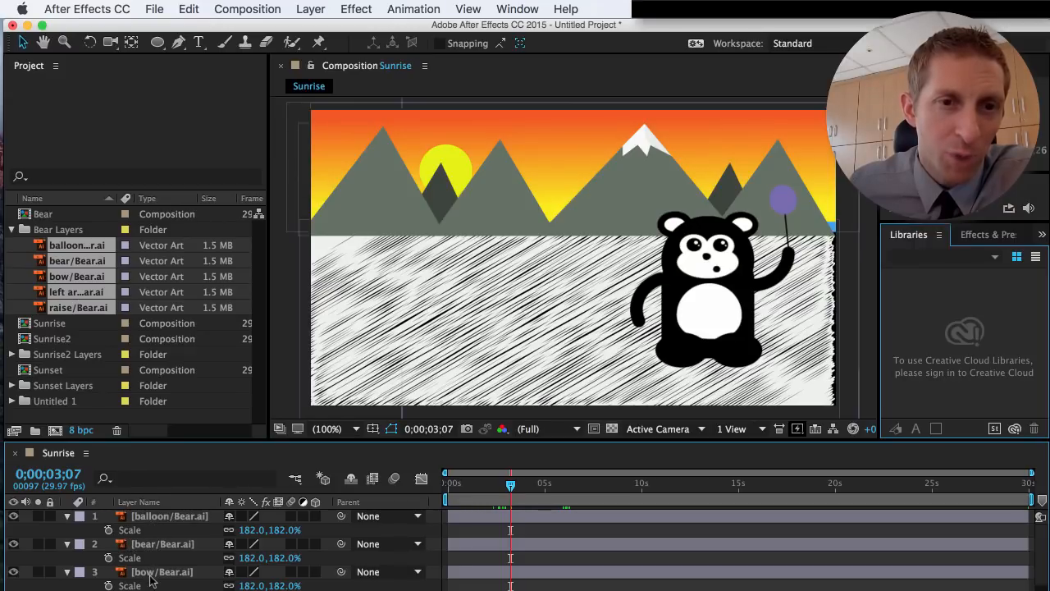
left_click(150, 580)
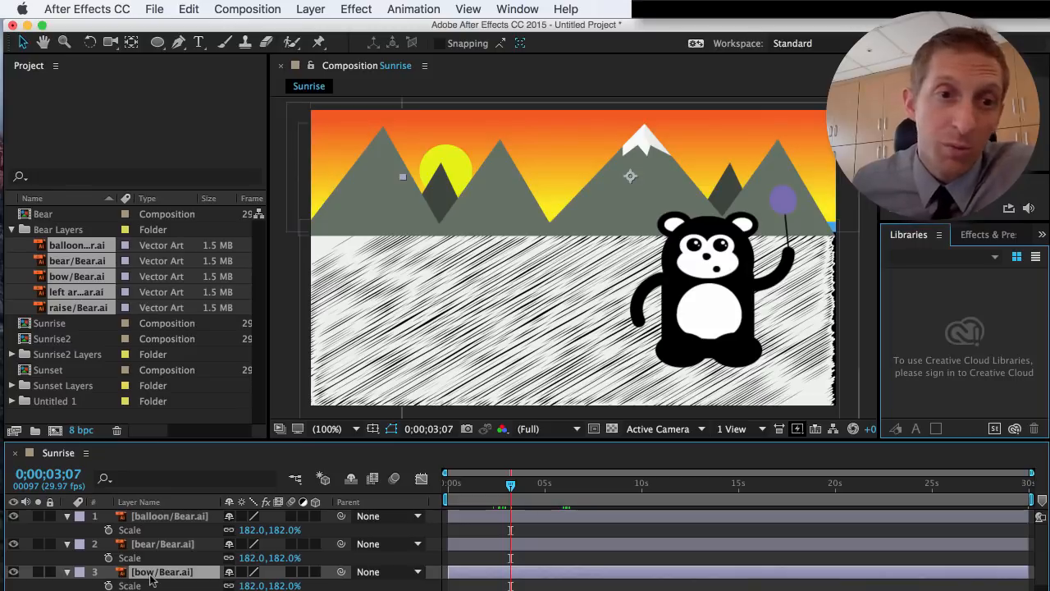
key("super+Tab")
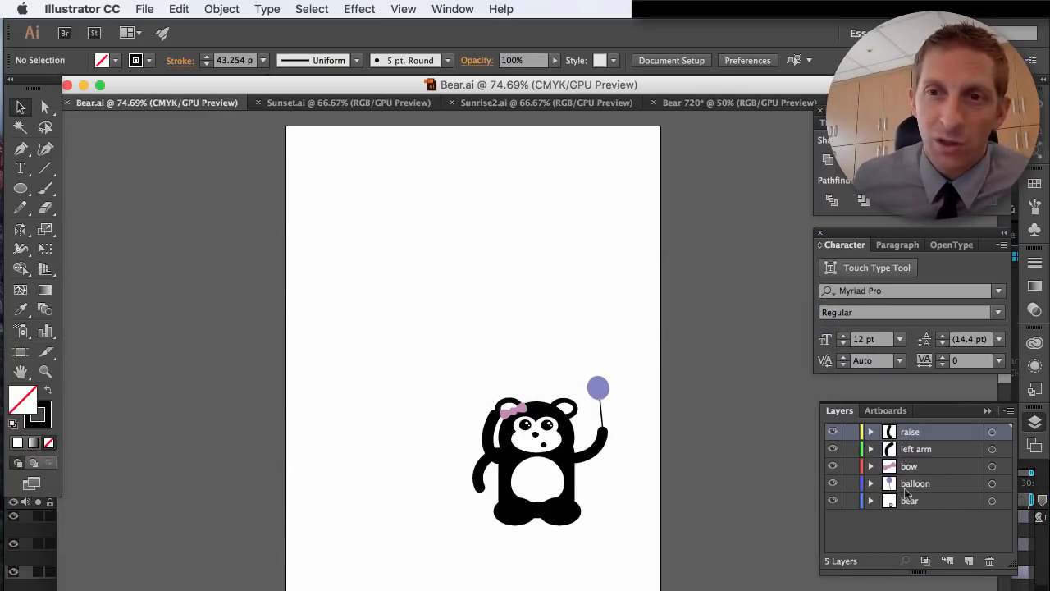
double_click(904, 468)
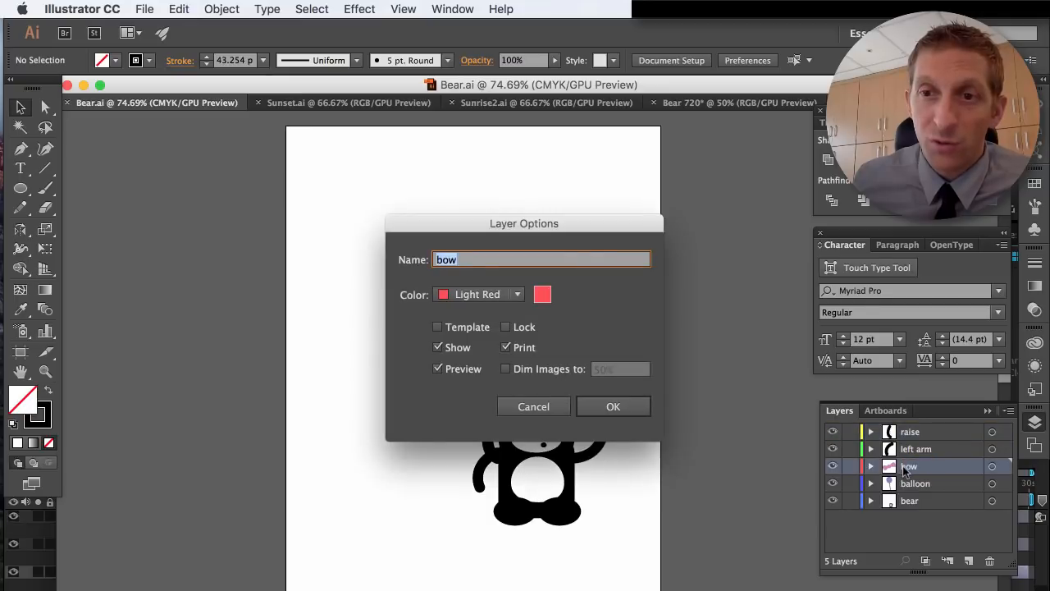
left_click(437, 260)
type("1")
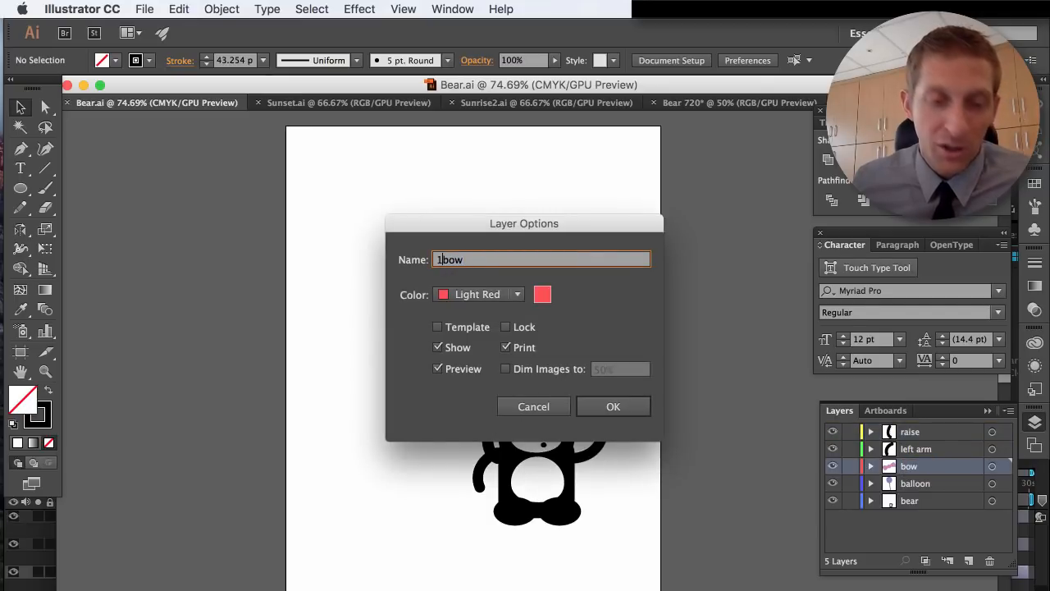
left_click(613, 406)
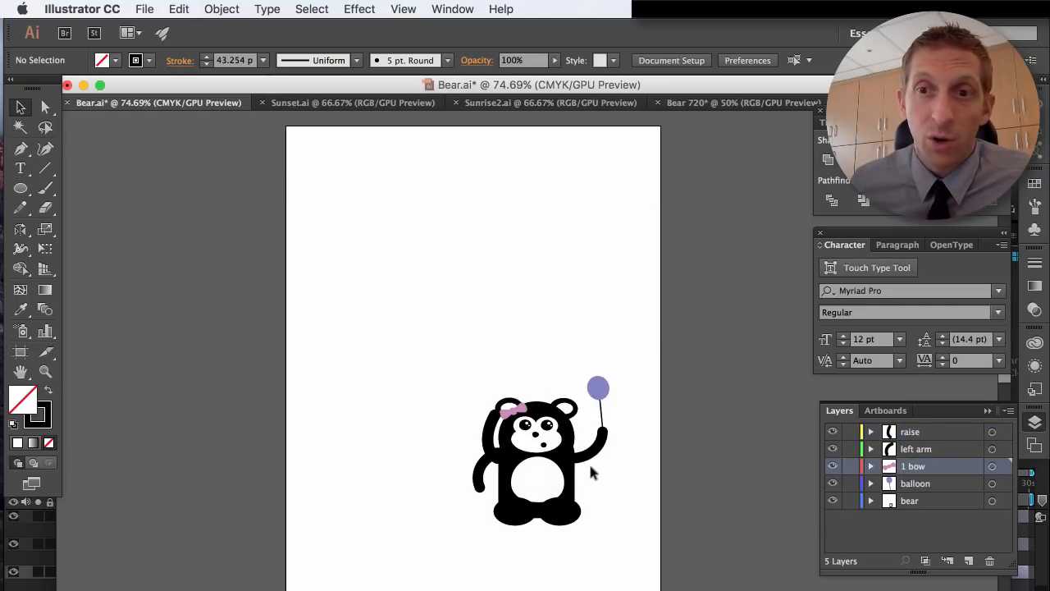
- Return to After Effects, place the bow layer above the balloon layer, and set the current time to 0;00;03;09
key("super+Tab")
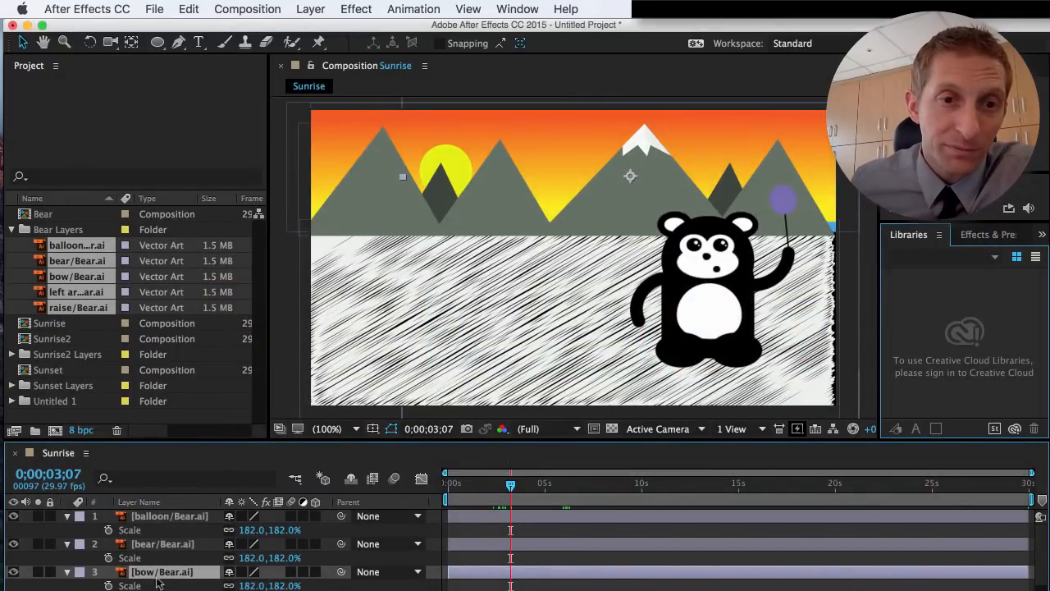
left_click_drag(149, 580, 156, 512)
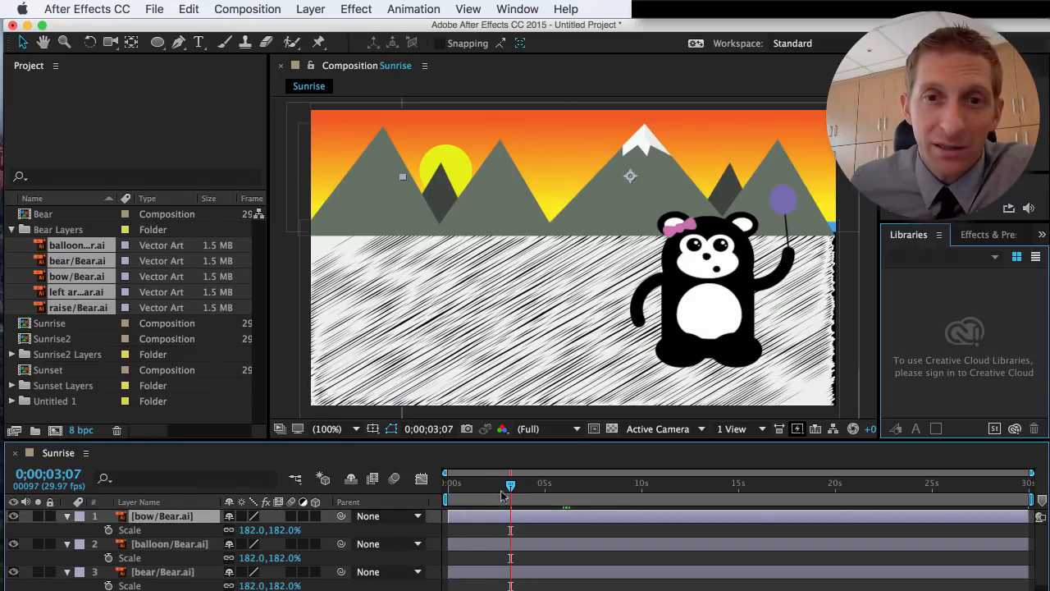
mouse_move(504, 495)
left_mouse_down()
mouse_move(449, 489)
mouse_move(511, 489)
left_mouse_up()
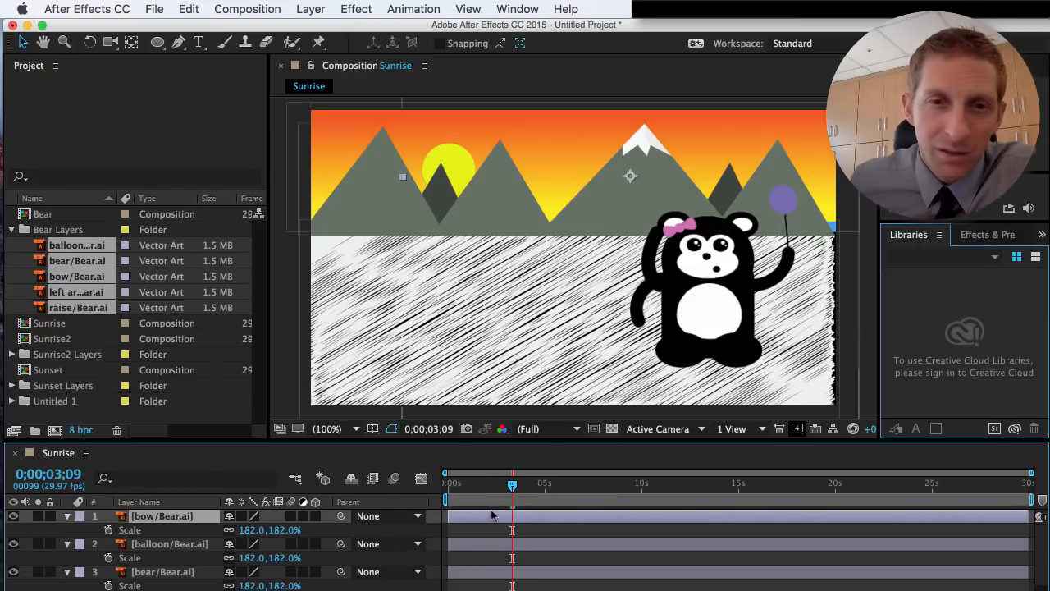
- Make the lowered left arm disappear at 0;00;03;09 so only the raised arm shows there
left_click(158, 545)
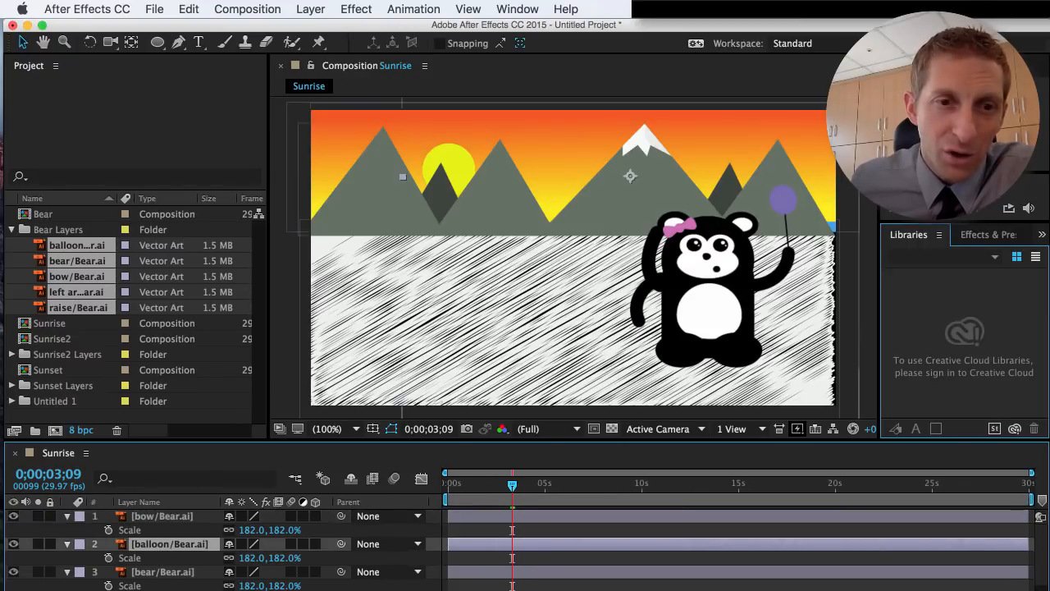
left_click(158, 590)
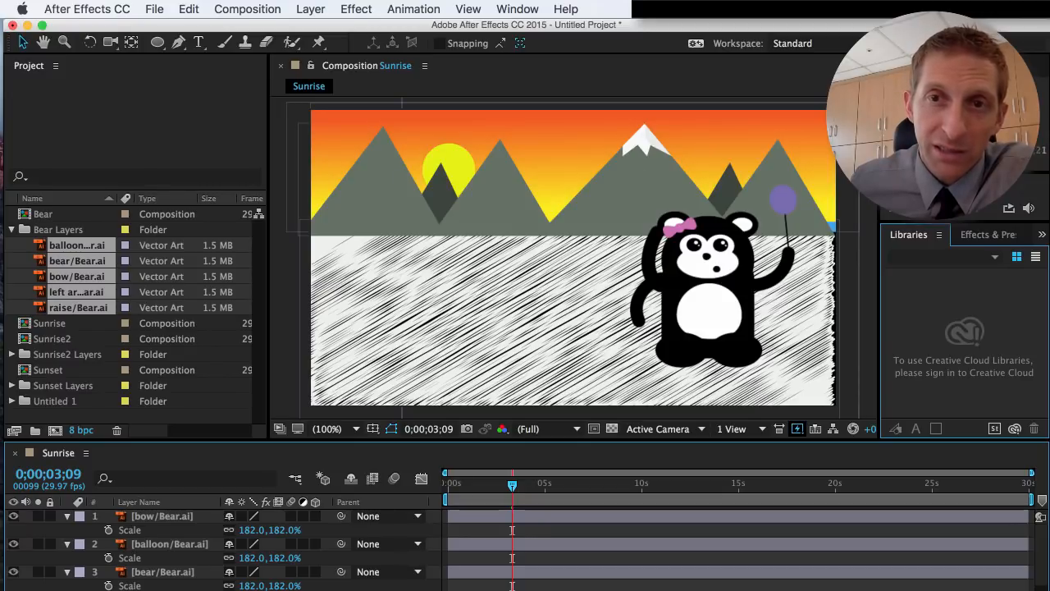
left_click(13, 590)
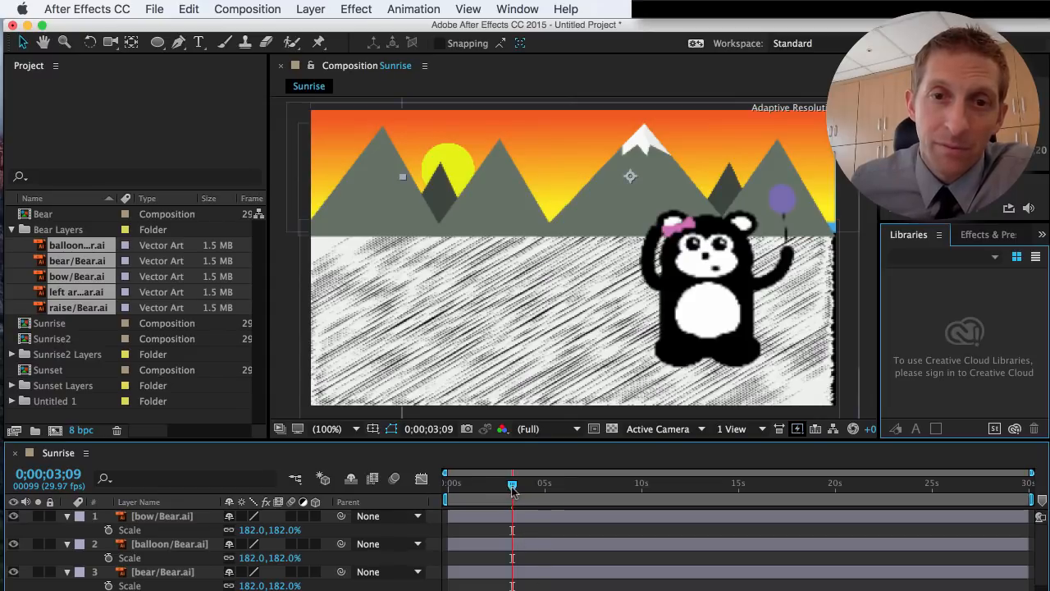
- Animate the bow's Position with keyframes from 780.0, 162.0 at 0;00;03;23 to 758.0, 170.0 at 0;00;05;23
mouse_move(513, 488)
left_mouse_down()
mouse_move(488, 488)
mouse_move(521, 488)
left_mouse_up()
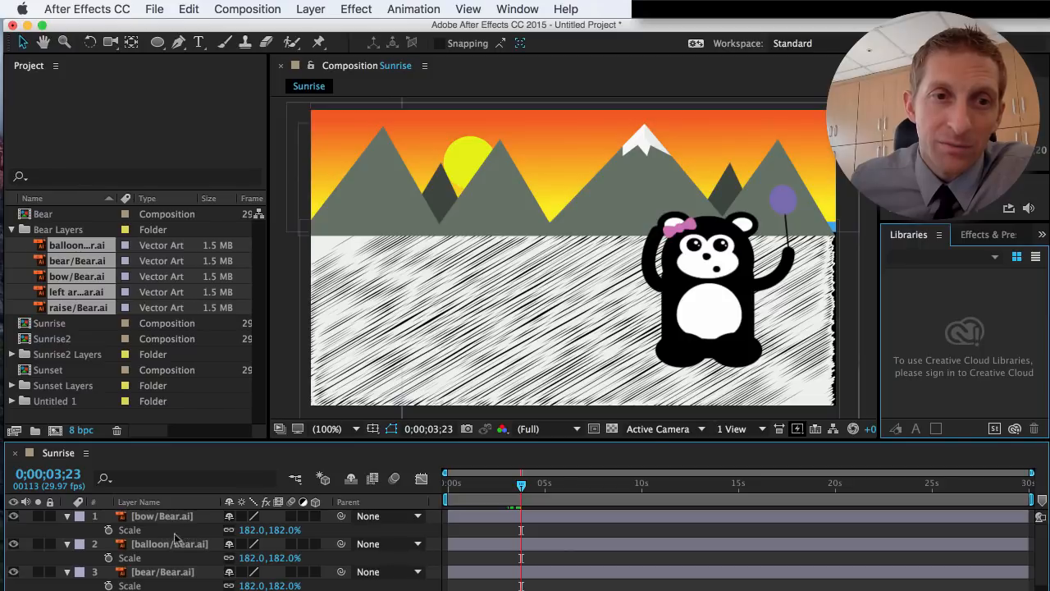
left_click(152, 522)
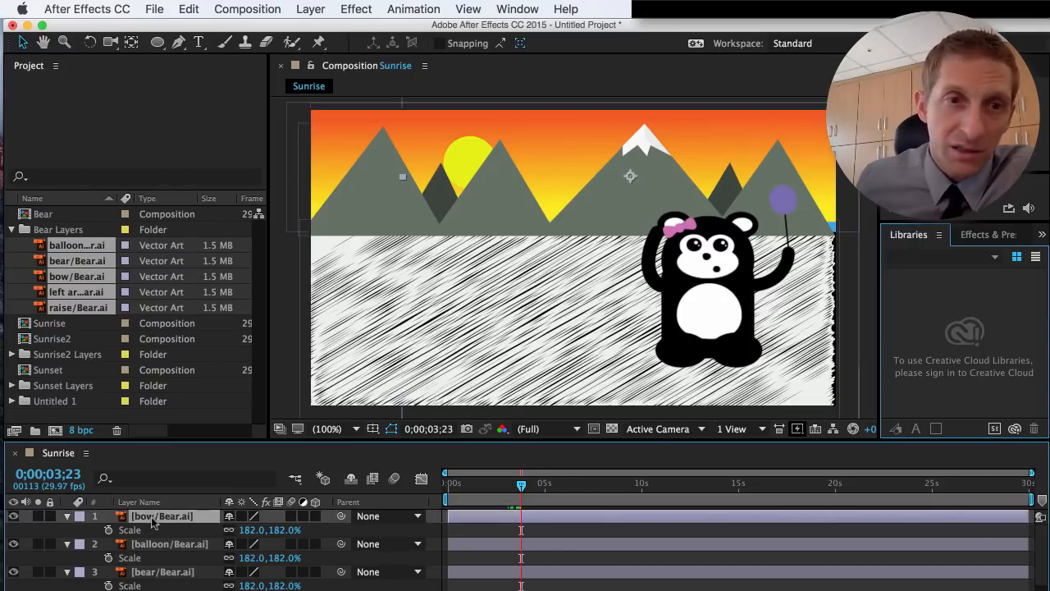
key("p")
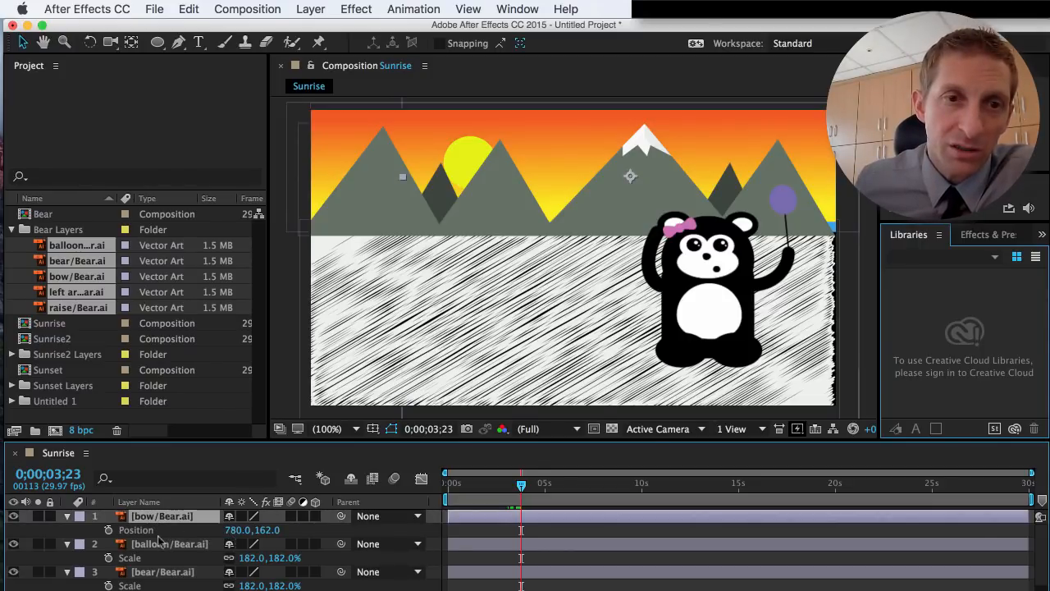
left_click(108, 530)
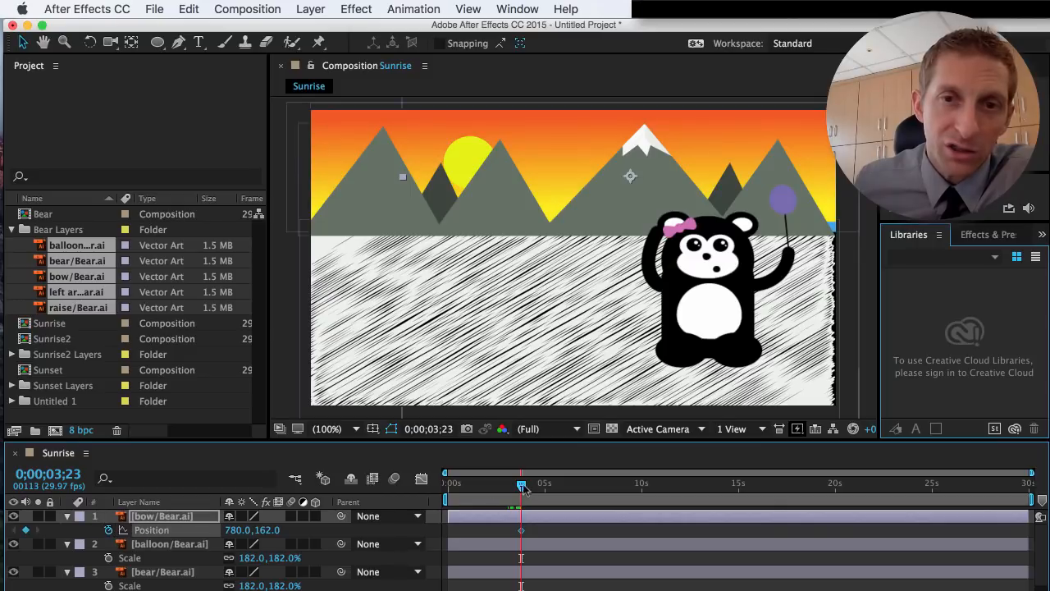
left_click_drag(522, 485, 561, 487)
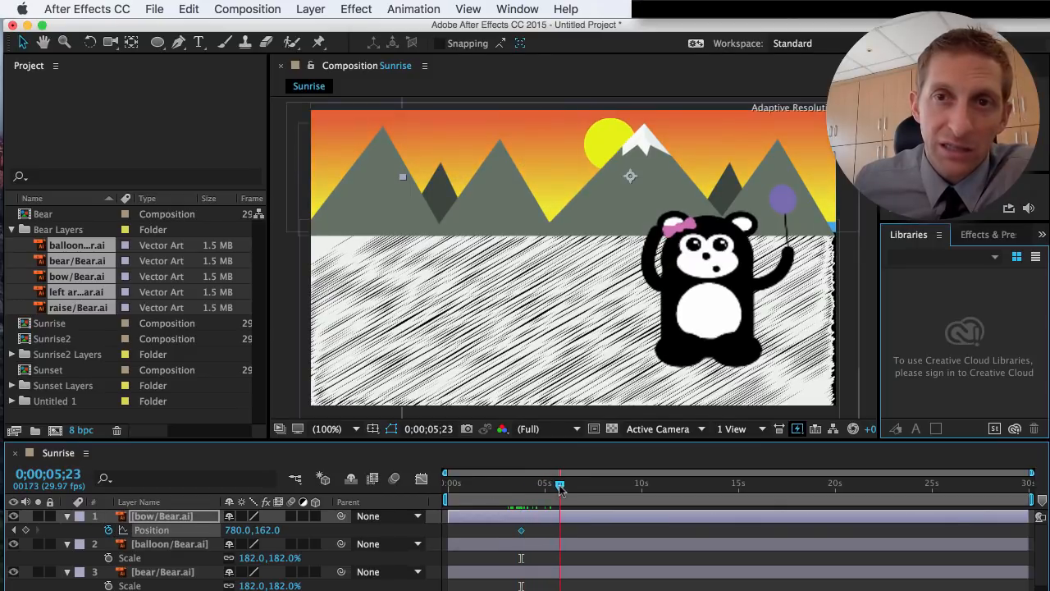
left_click_drag(686, 225, 671, 232)
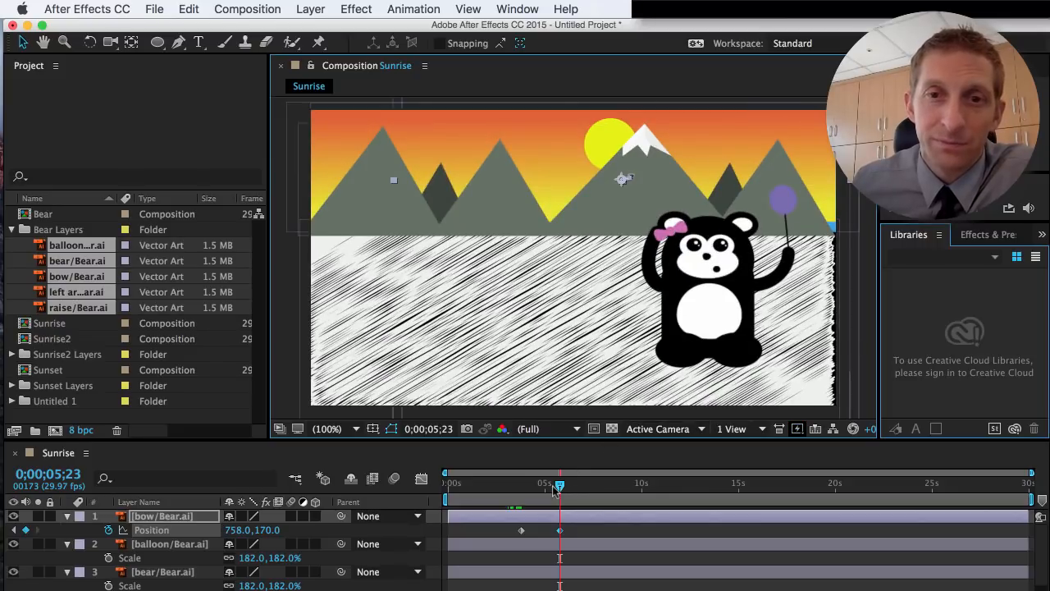
- Preview the bow animation from about 0;00;02;00 and reduce the composition's preview resolution to Half
left_click_drag(560, 485, 481, 492)
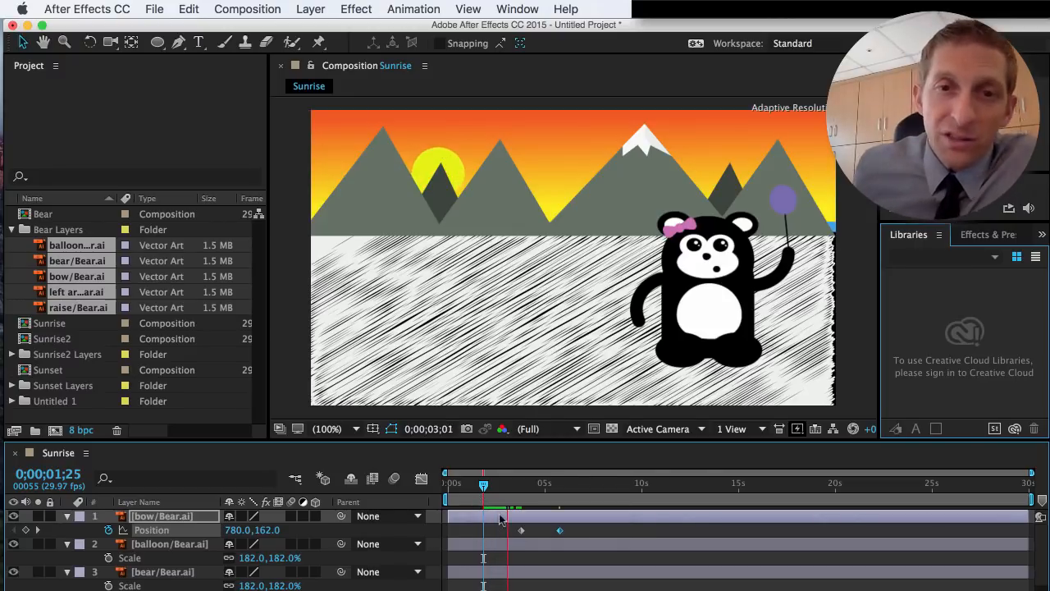
key("space")
left_click(490, 490)
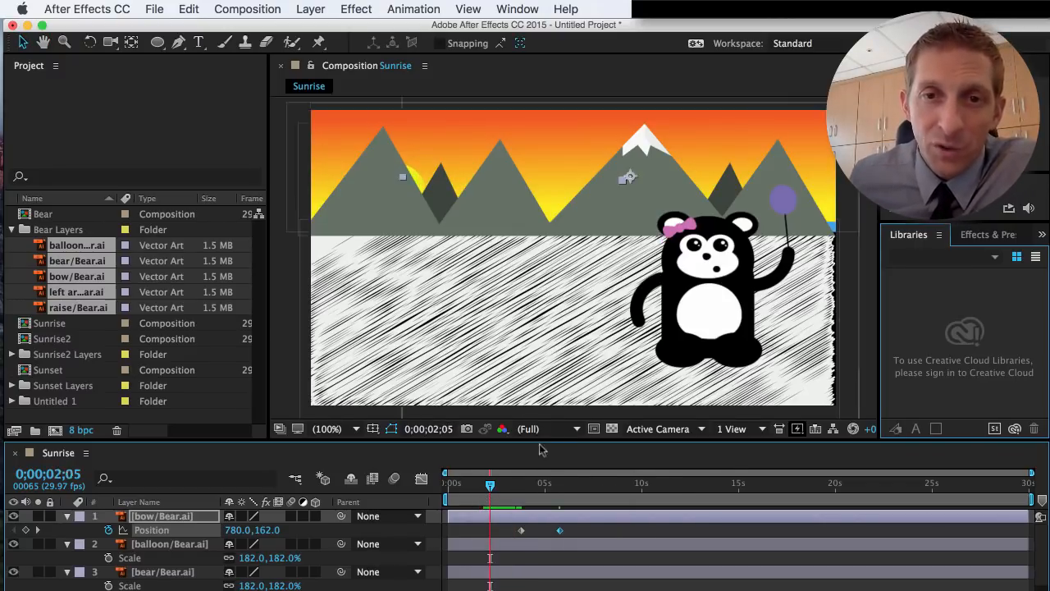
left_click(548, 429)
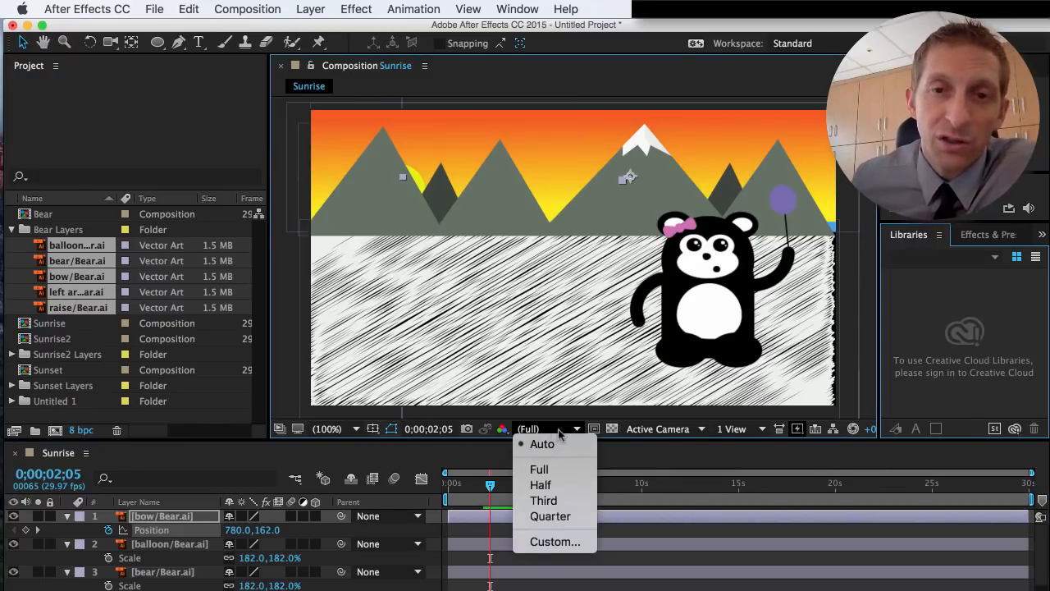
left_click(551, 485)
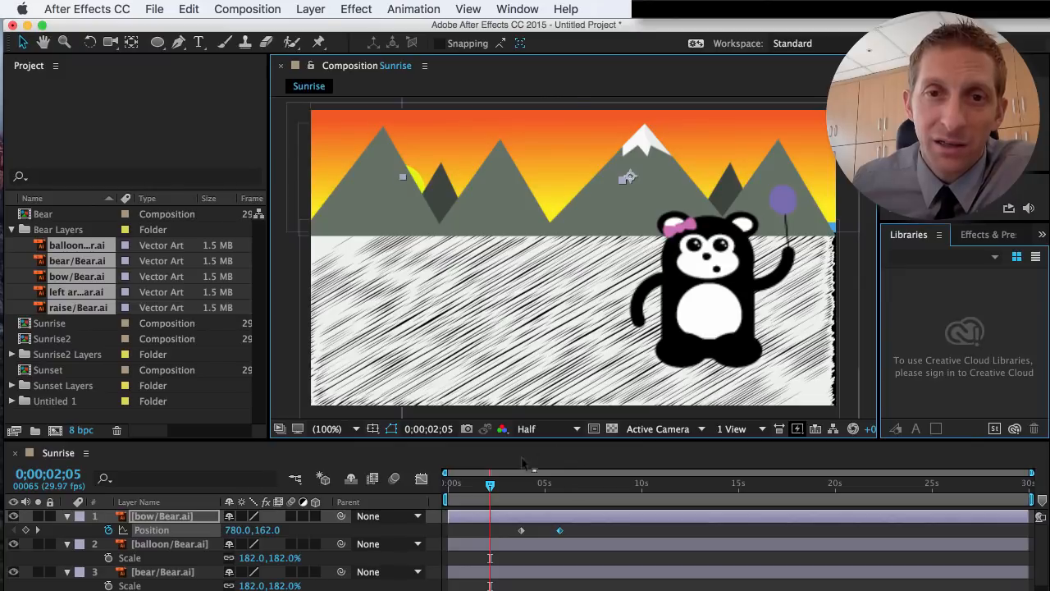
left_click_drag(491, 486, 485, 486)
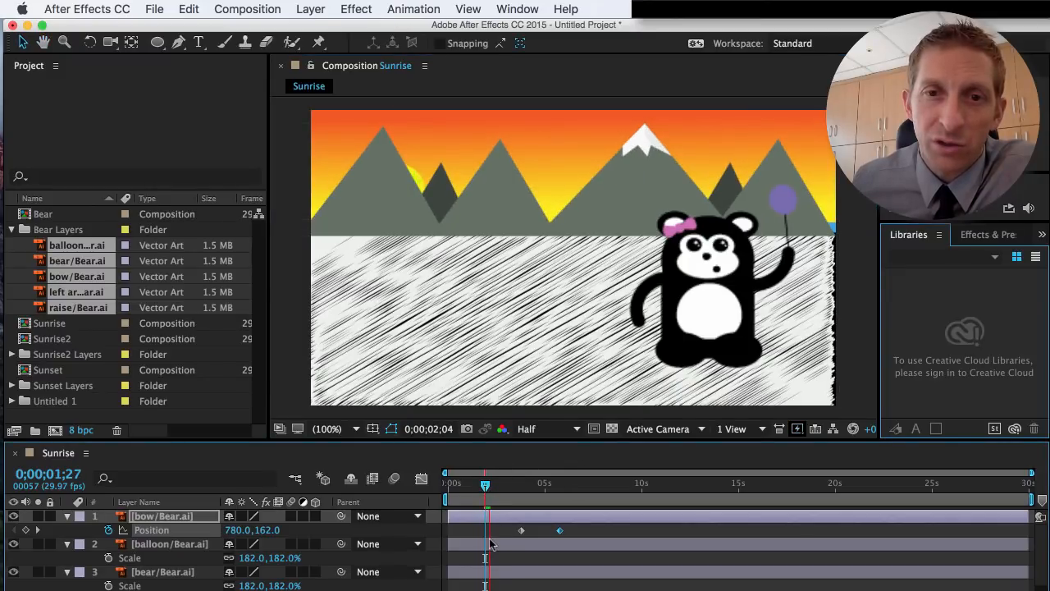
left_click(491, 486)
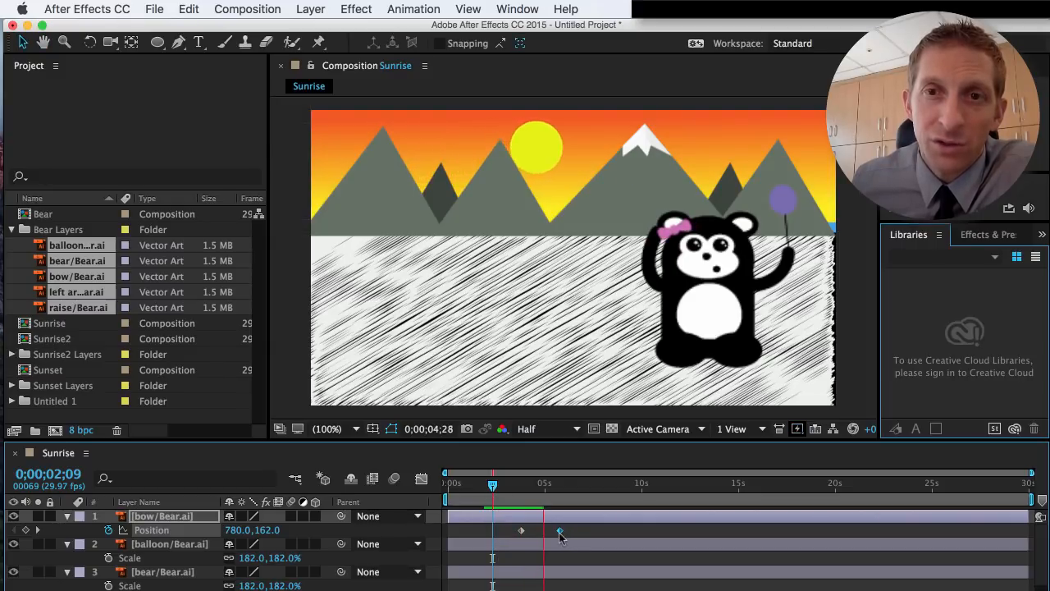
- Move the bow's 758.0, 170.0 Position keyframe ahead of its 780.0, 162.0 keyframe, enlarge the time scale, and preview the reversed motion
left_click_drag(556, 533, 501, 531)
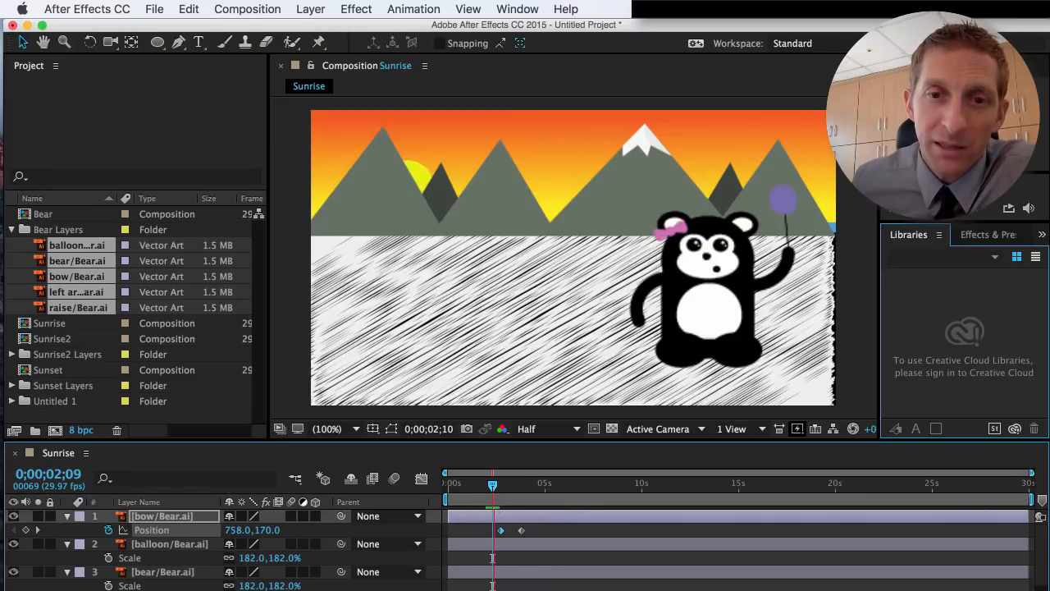
left_click_drag(1032, 473, 713, 474)
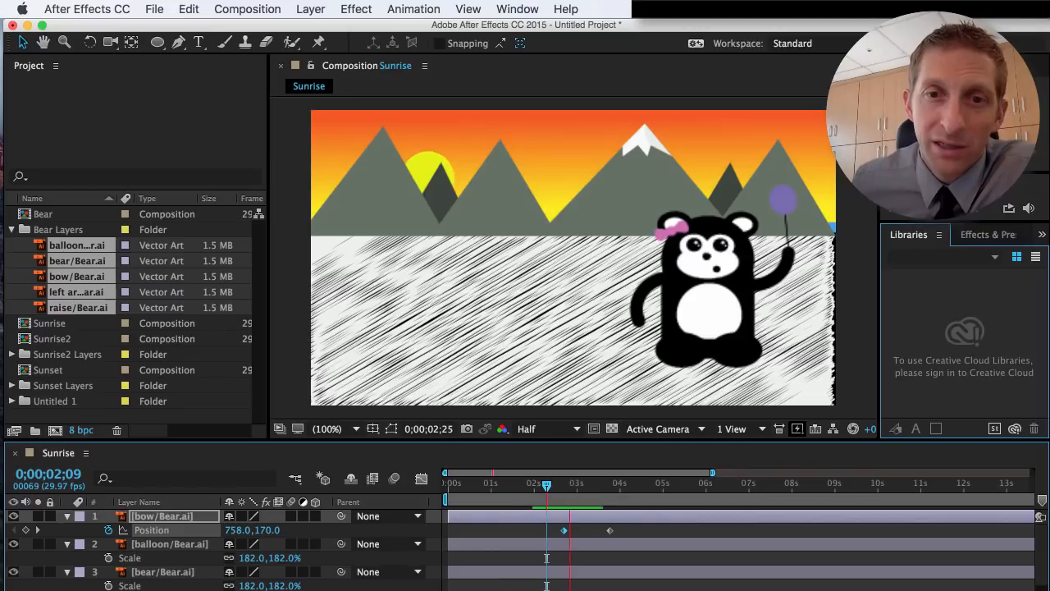
left_click(531, 492)
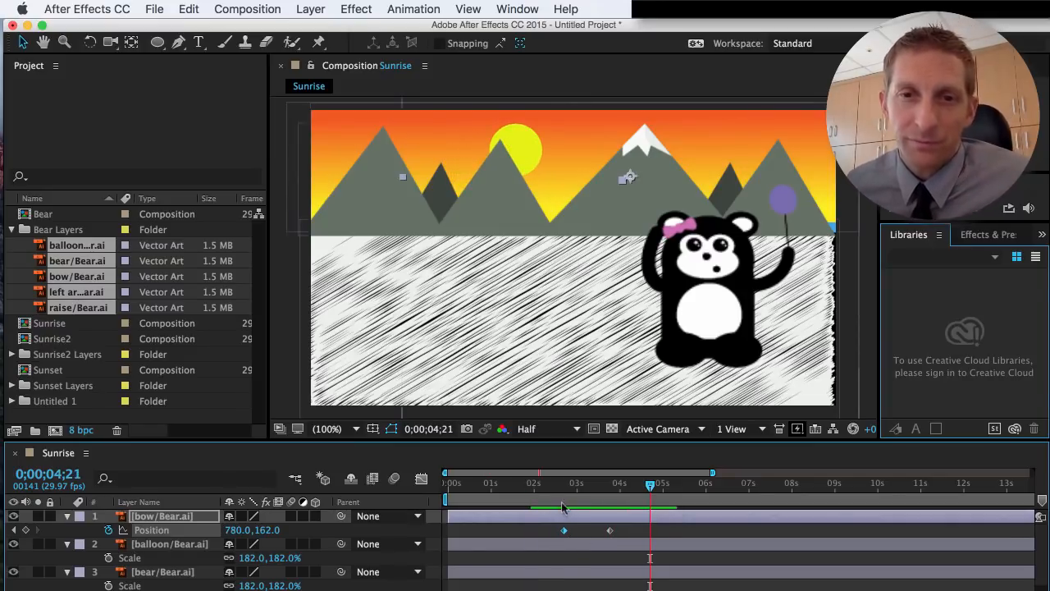
- Retime the bow's Position keyframes to about 0;00;03;17 and 0;00;04;03 so it moves while the arm is raised, and preview it
left_click_drag(563, 490, 603, 496)
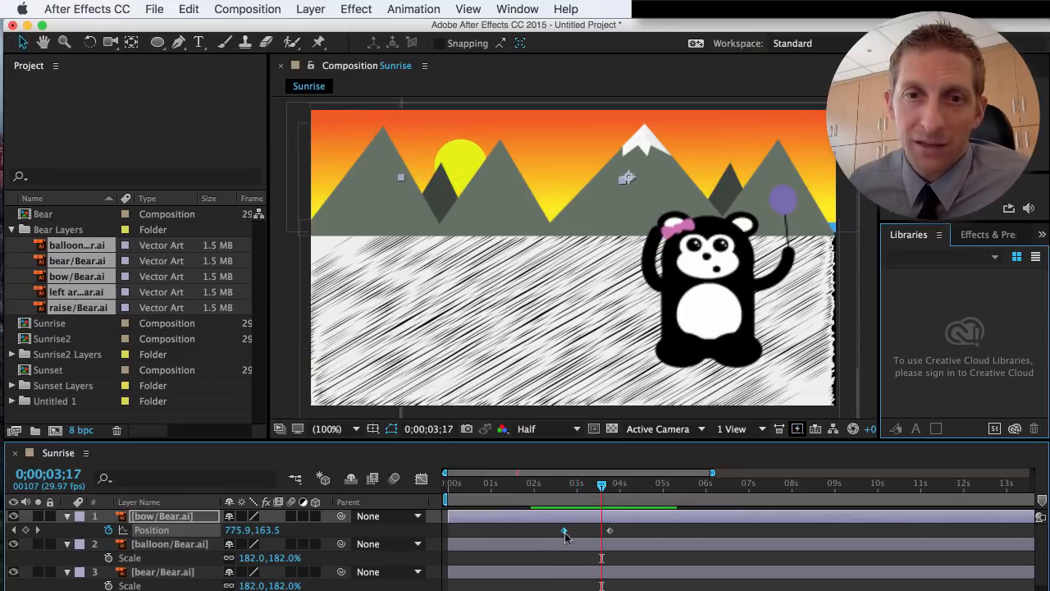
left_click_drag(568, 534, 628, 535)
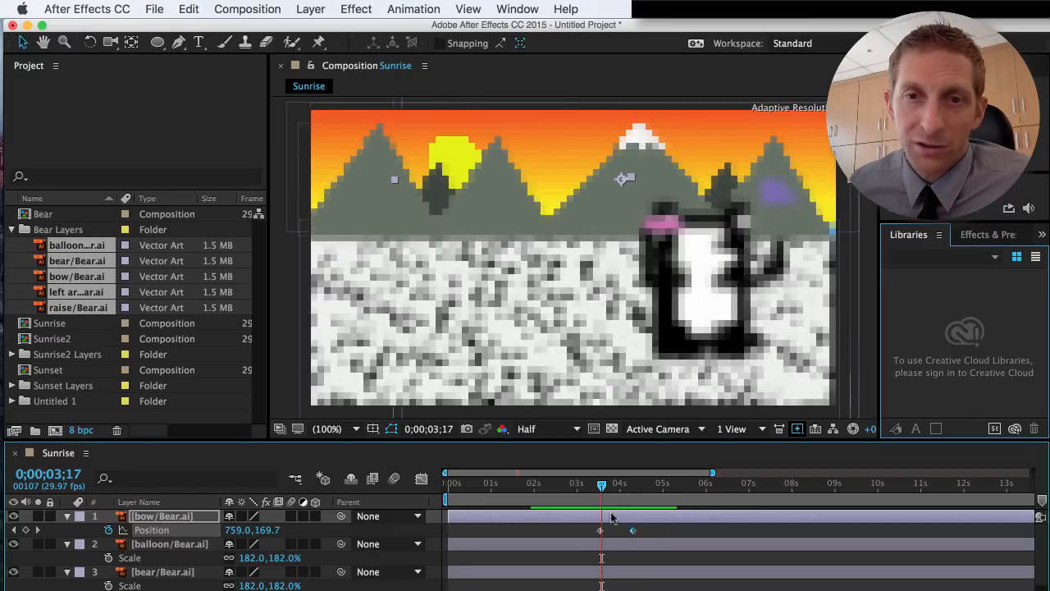
key("super+z")
left_click_drag(602, 491, 584, 491)
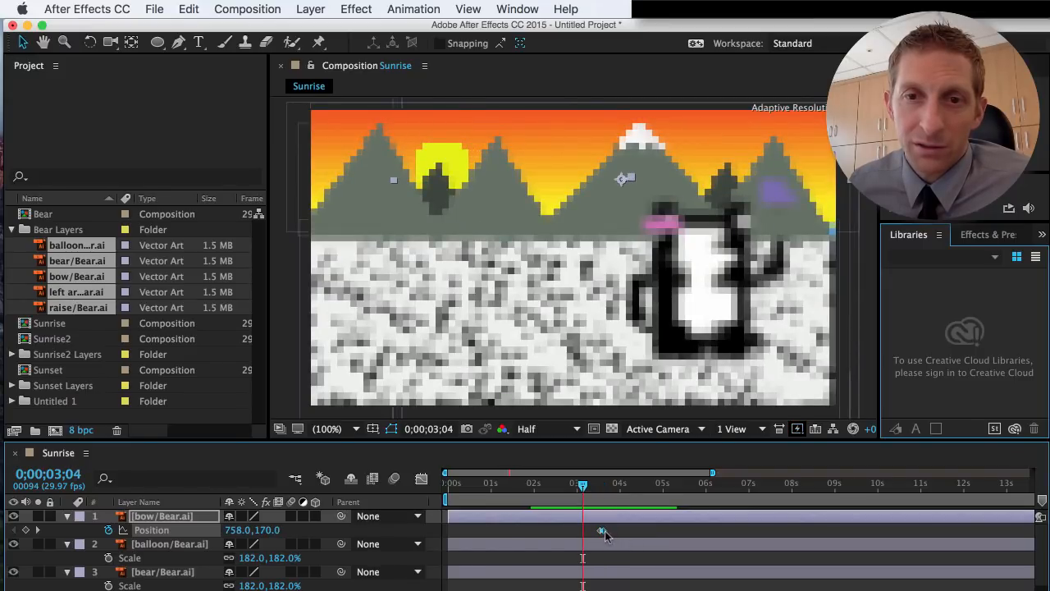
left_click_drag(604, 533, 624, 535)
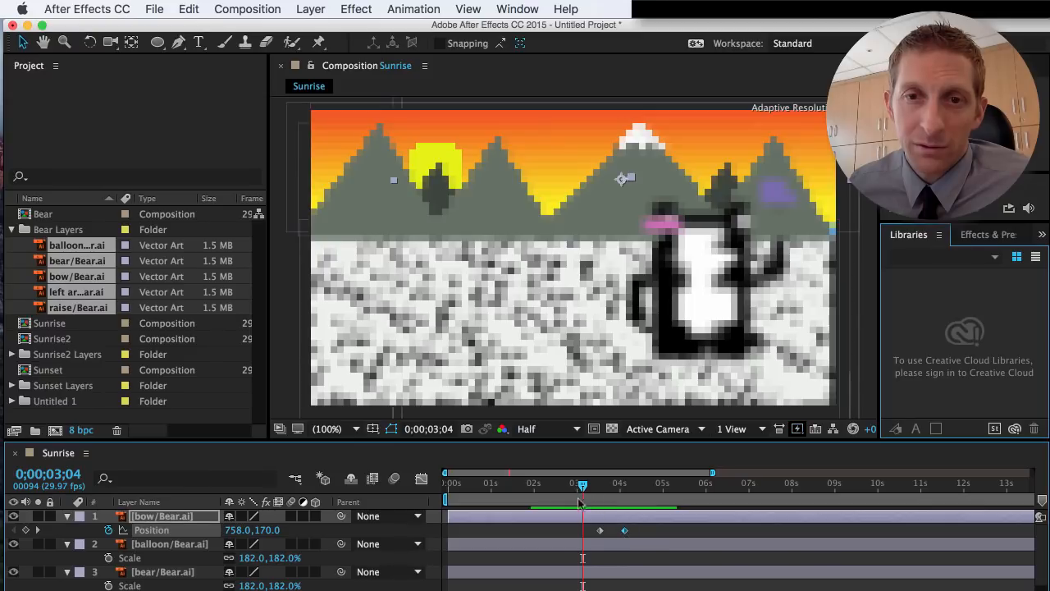
key("space")
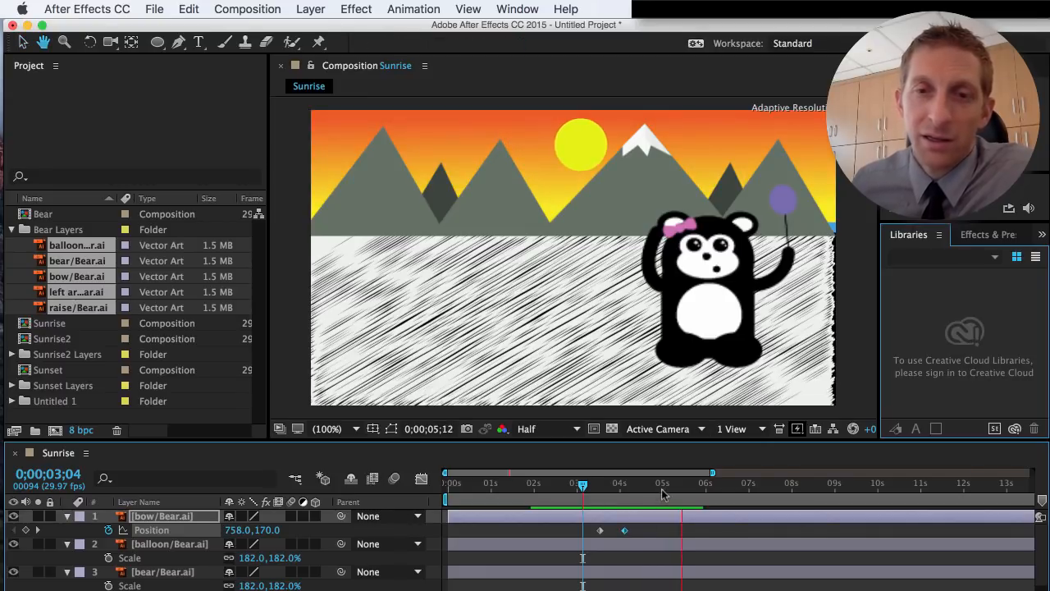
left_click_drag(657, 489, 633, 490)
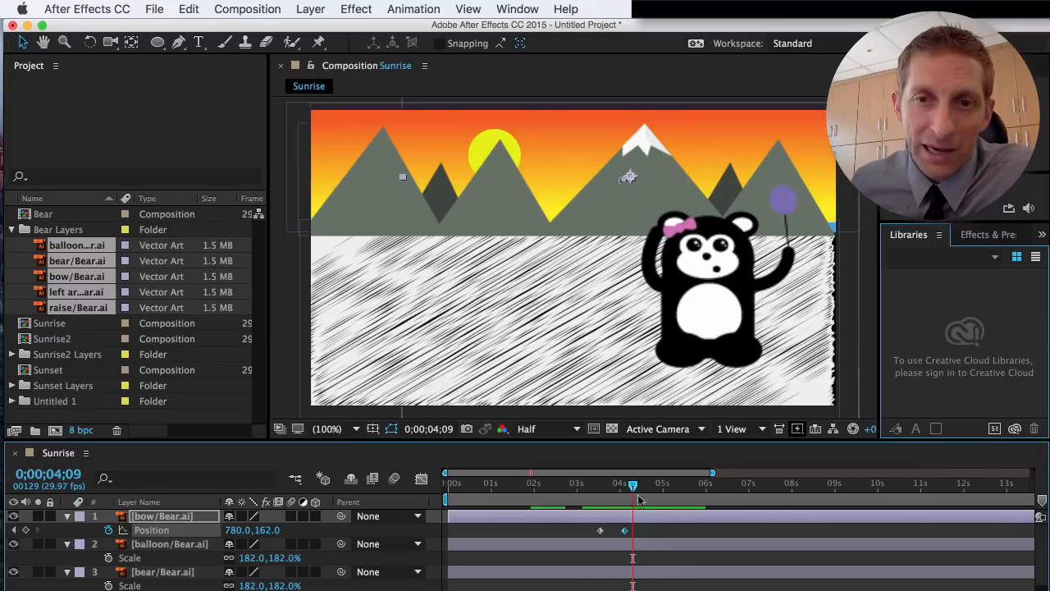
- Shift the second left arm layer, number 6, along the timeline so it starts at 0;00;04;09
left_click(698, 531)
scroll(698, 531, "right", 10)
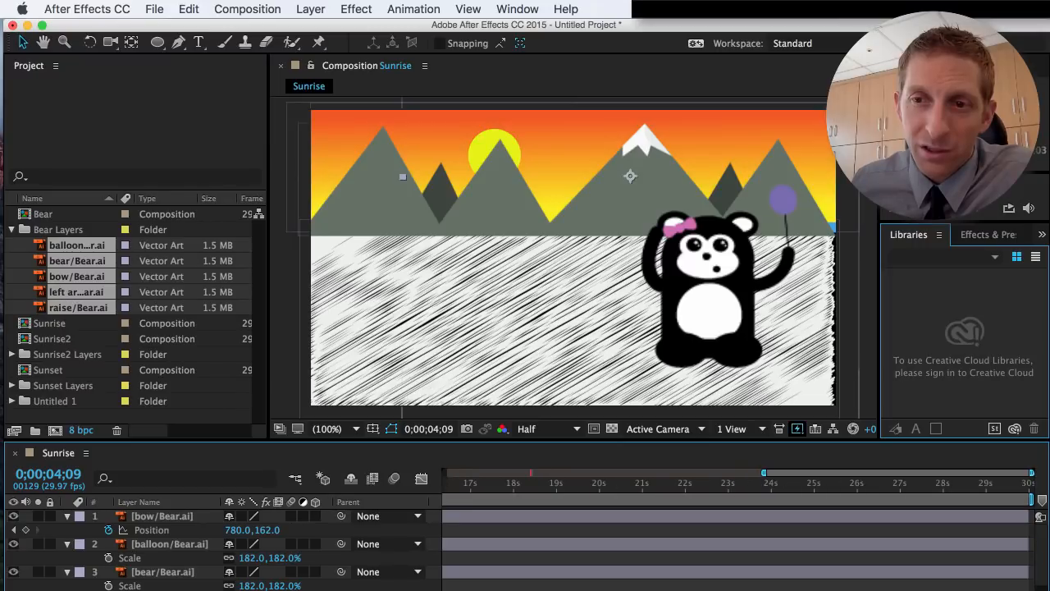
scroll(515, 558, "left", 10)
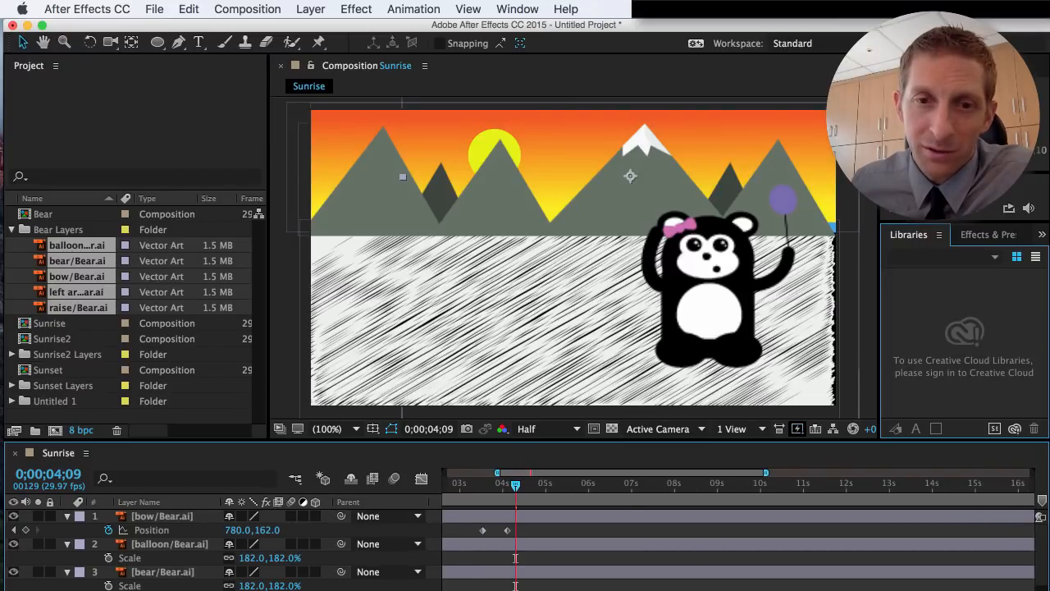
key("minus")
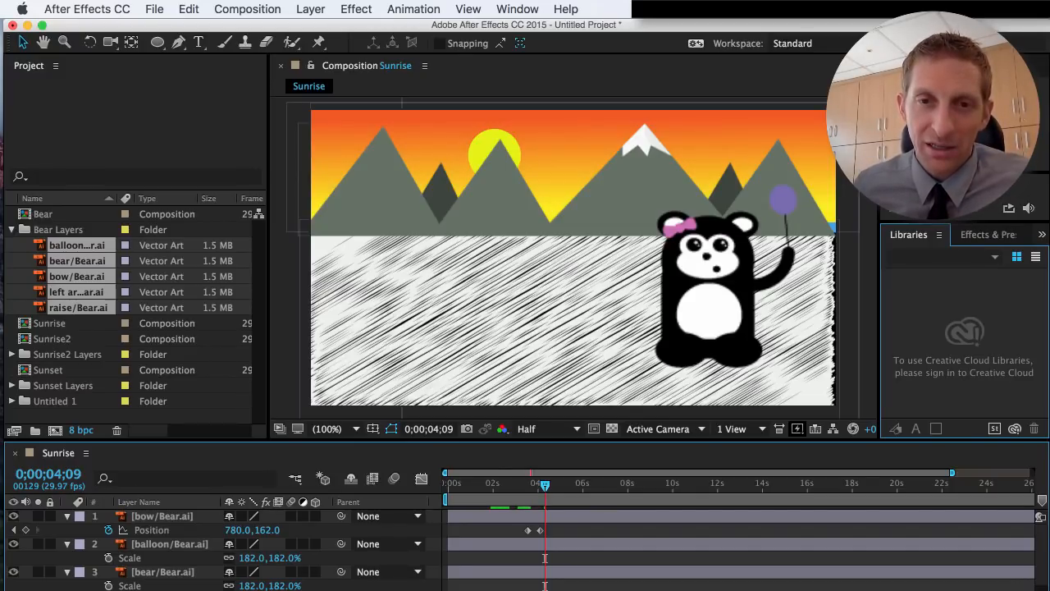
scroll(502, 578, "down", 5)
left_click(495, 574)
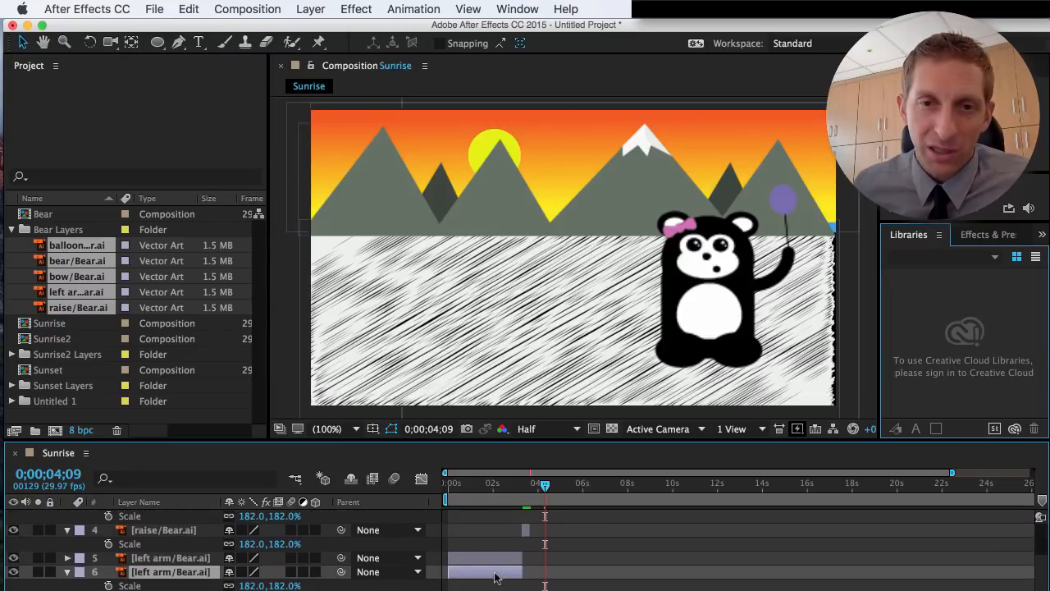
left_click_drag(494, 579, 583, 572)
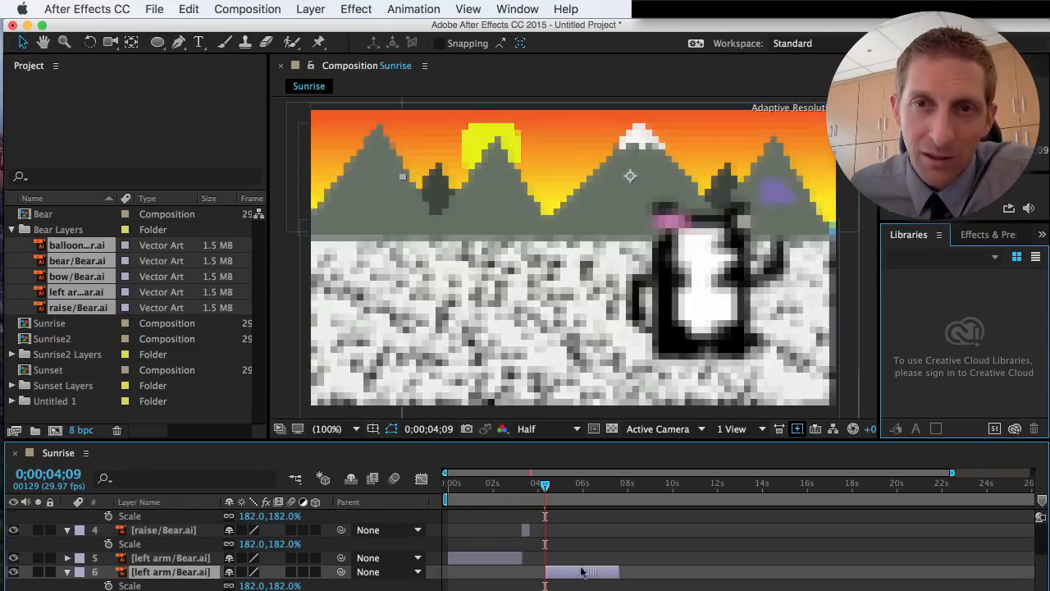
- Move the second left arm layer's start back to 0;00;03;20, directly where the raised arm layer ends, and preview the arm swap
left_click_drag(546, 490, 527, 488)
key("space")
left_click(535, 487)
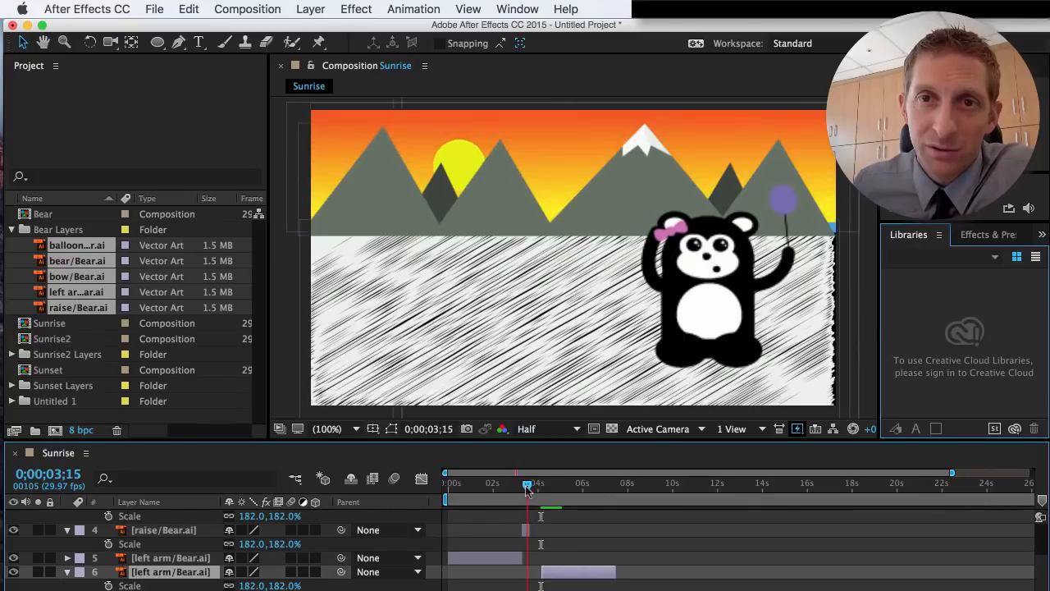
key("space")
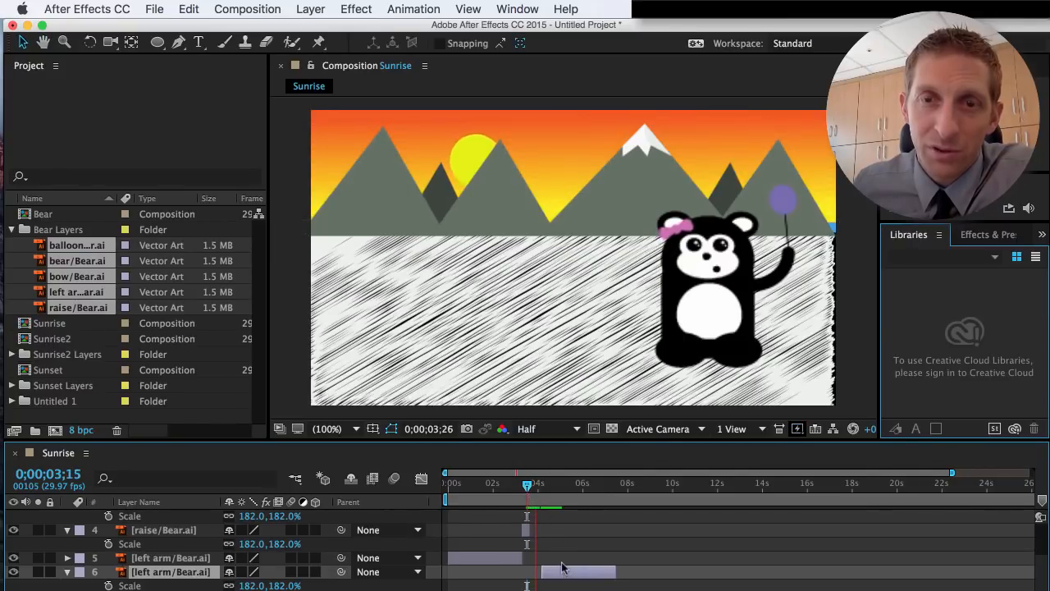
left_click_drag(552, 574, 546, 575)
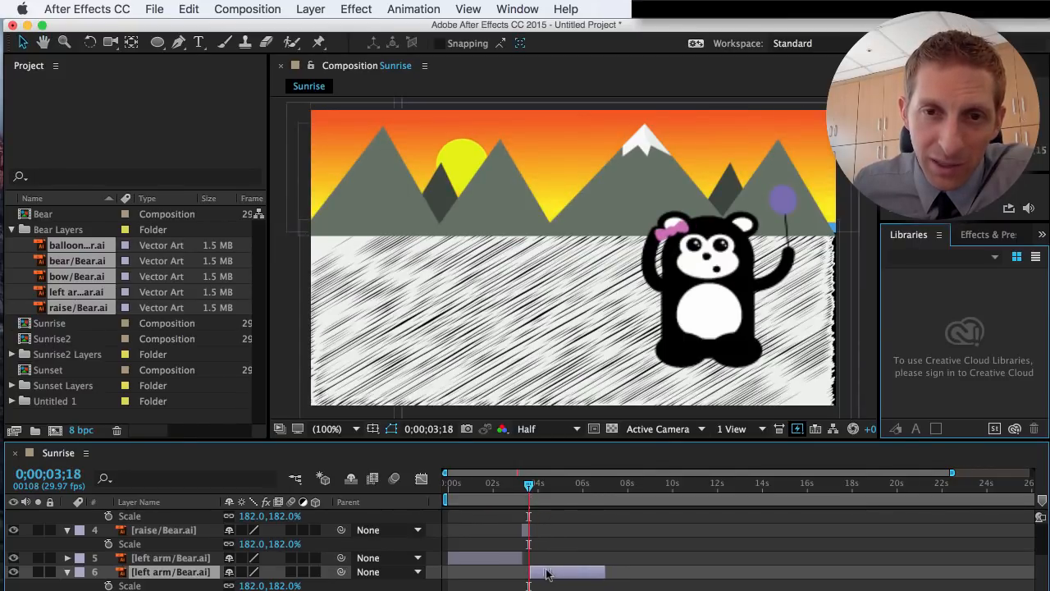
left_click_drag(464, 590, 494, 590)
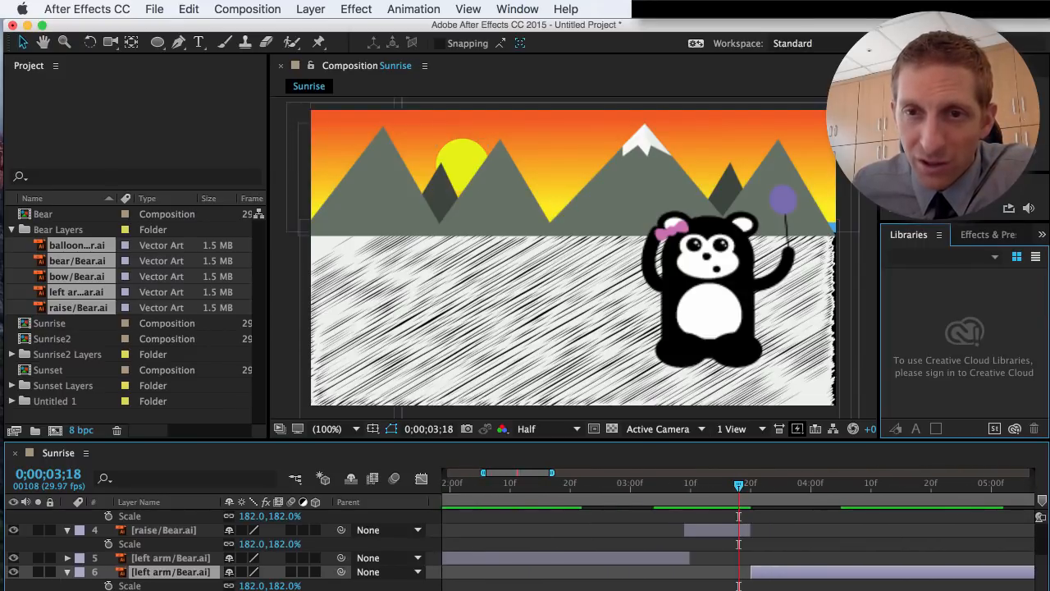
left_click_drag(744, 493, 757, 488)
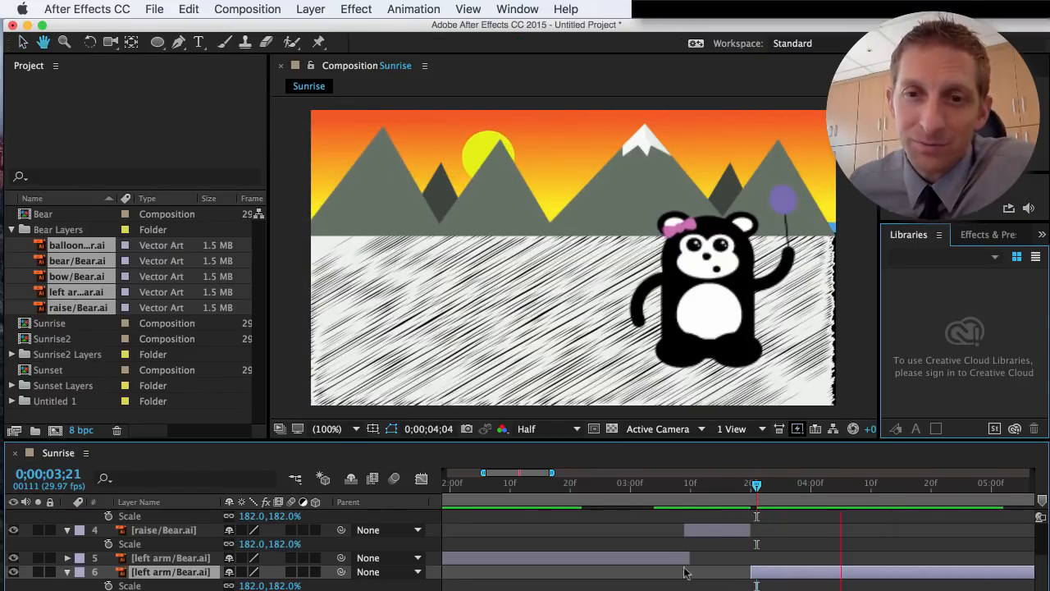
key("space")
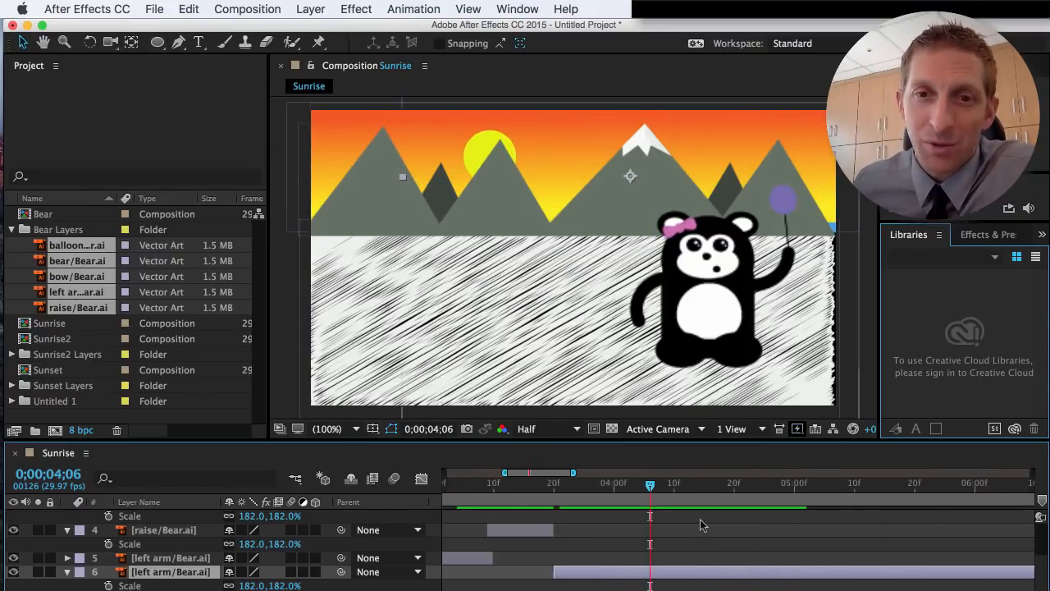
scroll(702, 525, "left", 2)
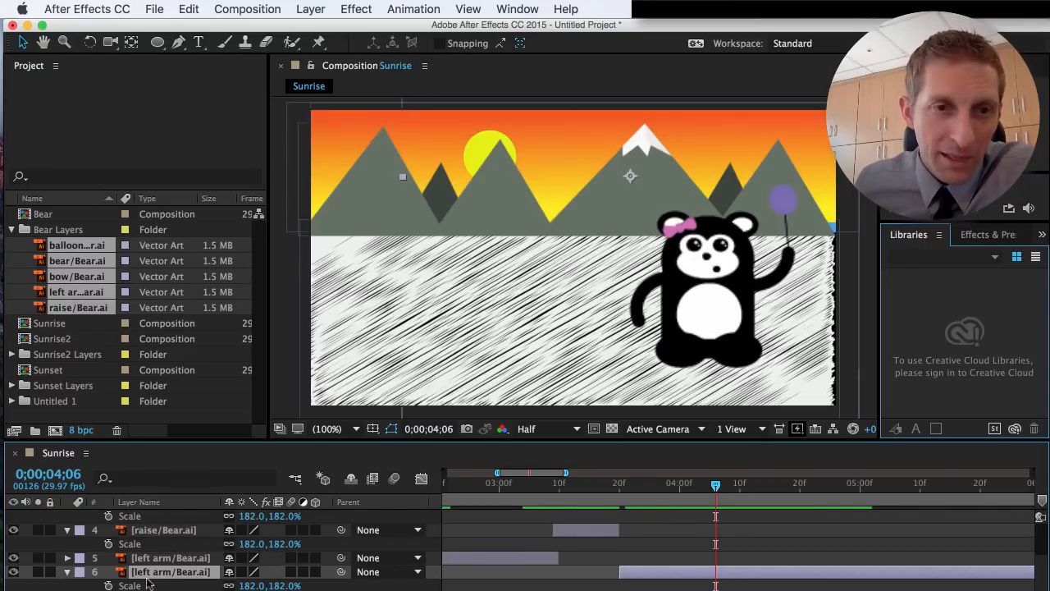
- Scale the balloon layer to 229.0% and reposition it at 680.0, 134.0 so its string meets the bear's raised hand
scroll(150, 575, "up", 4)
left_click(160, 556)
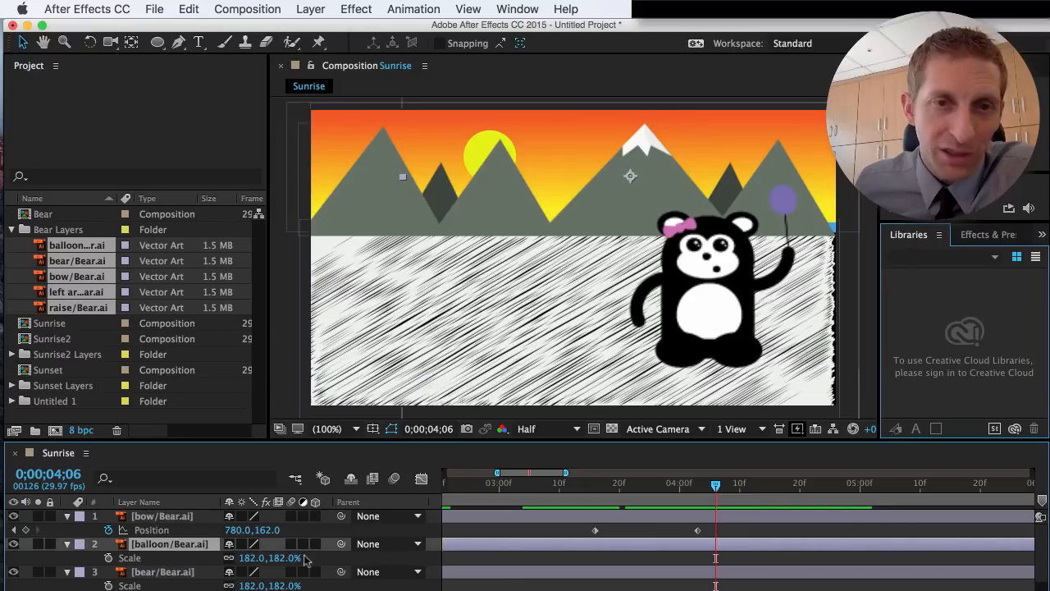
scroll(552, 561, "right", 2)
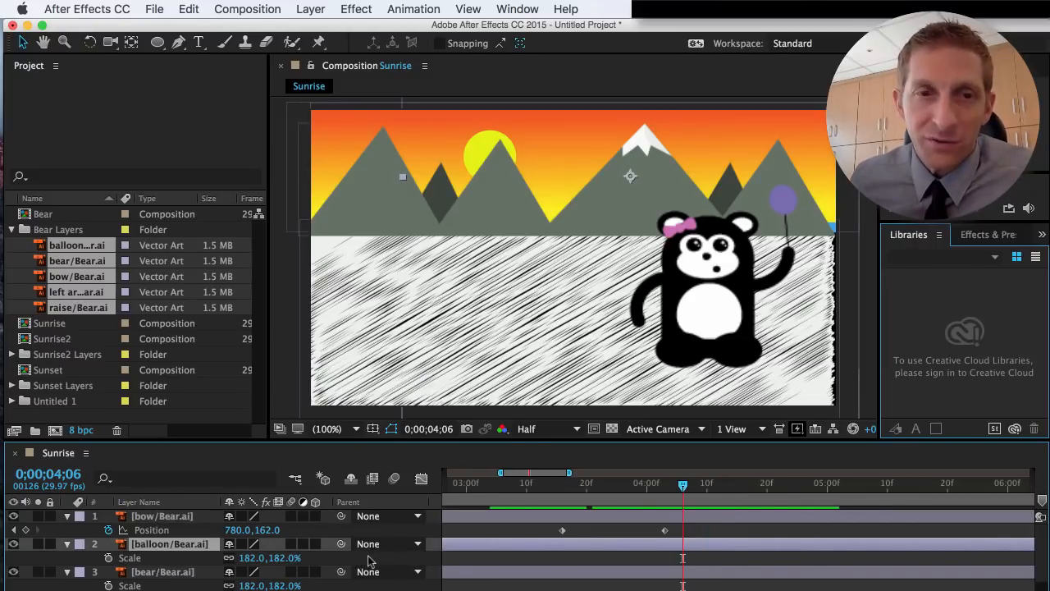
key("s")
key("s")
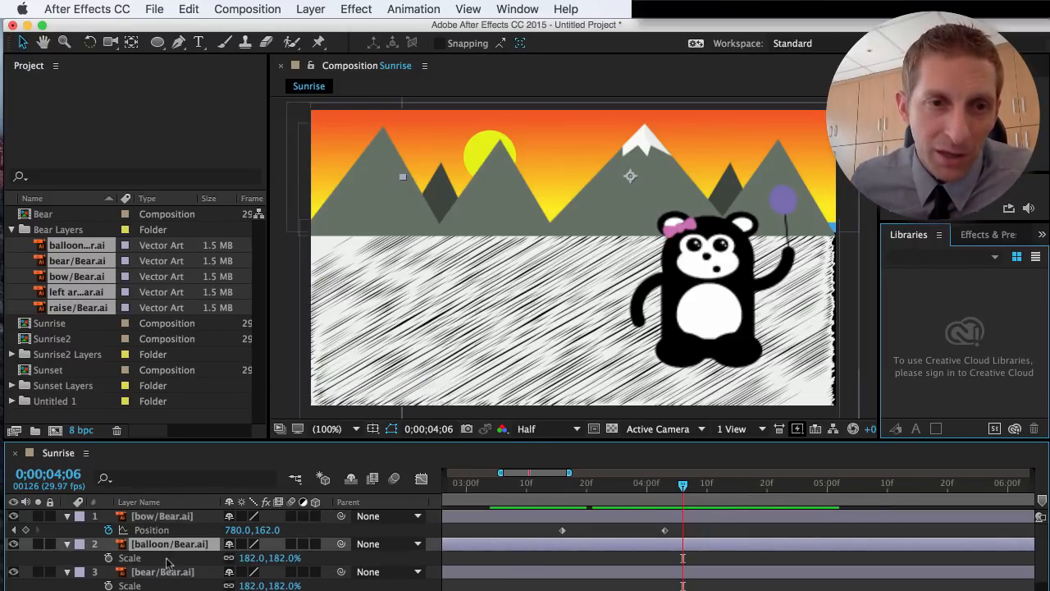
left_click_drag(249, 558, 281, 558)
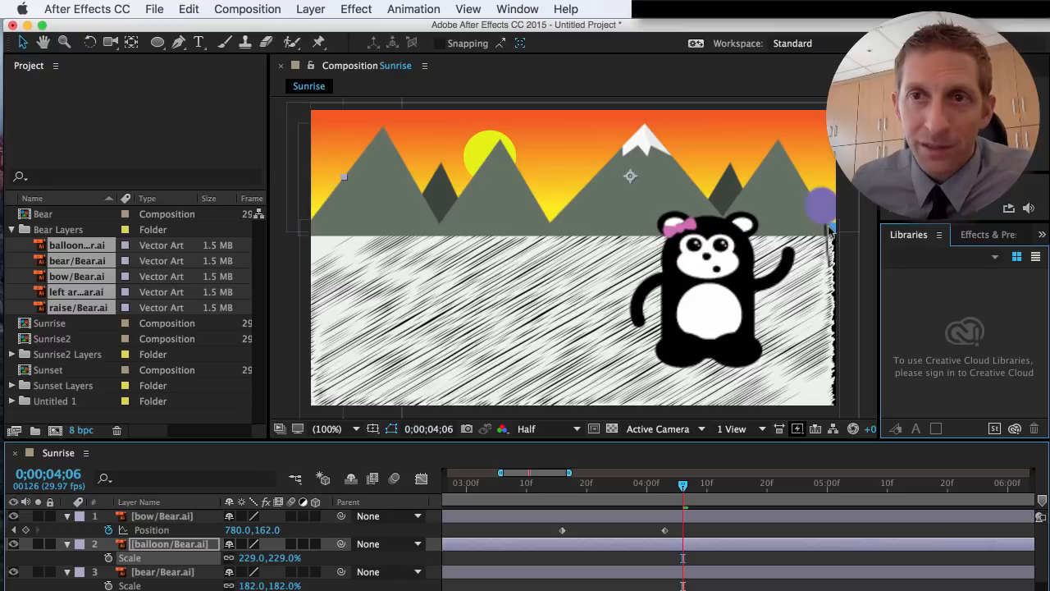
left_click_drag(829, 226, 786, 197)
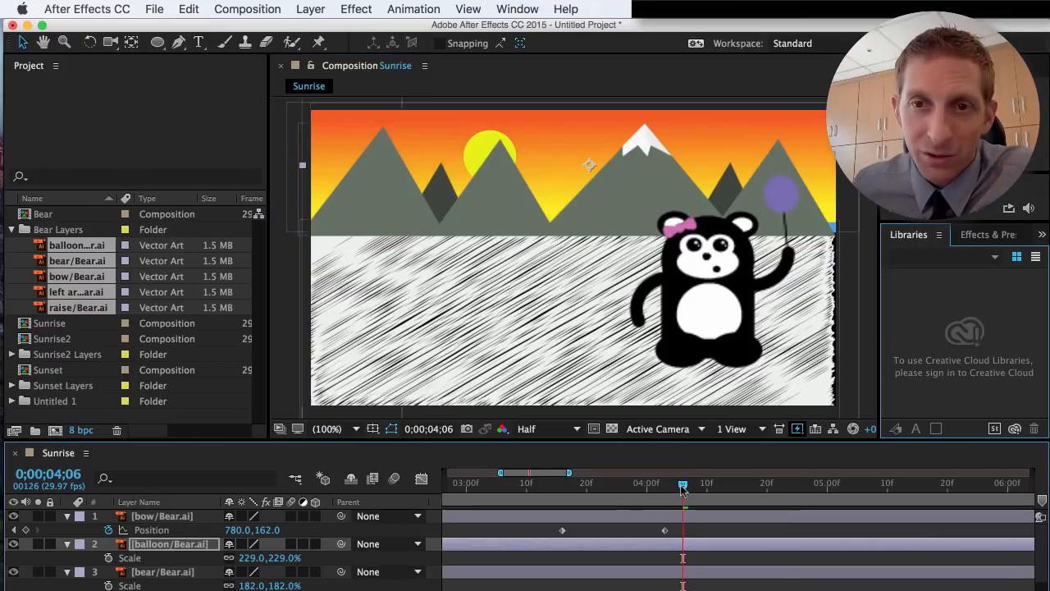
left_click_drag(682, 485, 667, 490)
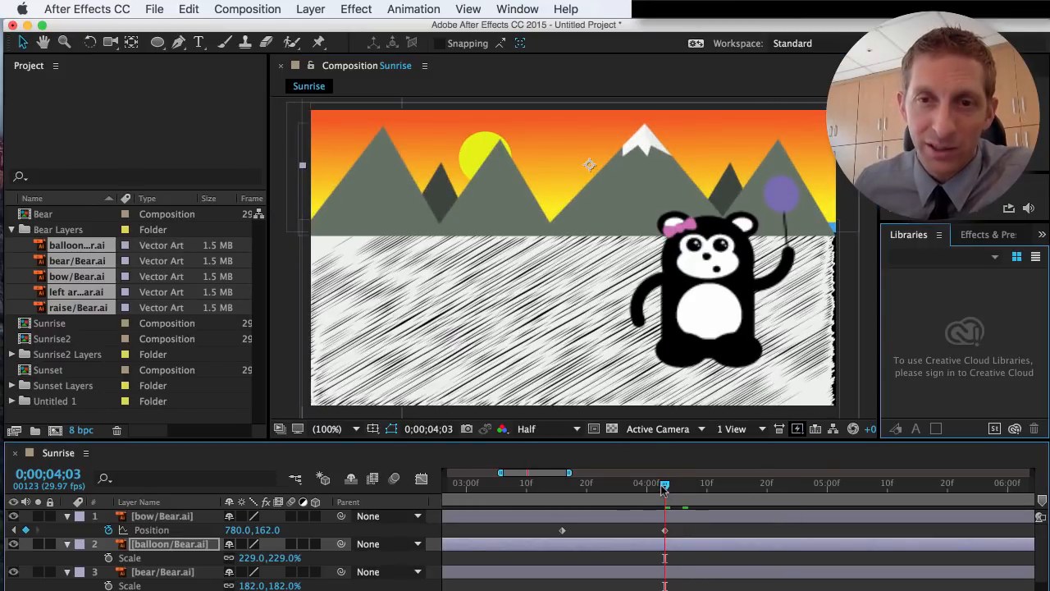
left_click(108, 558)
left_click_drag(665, 484, 810, 498)
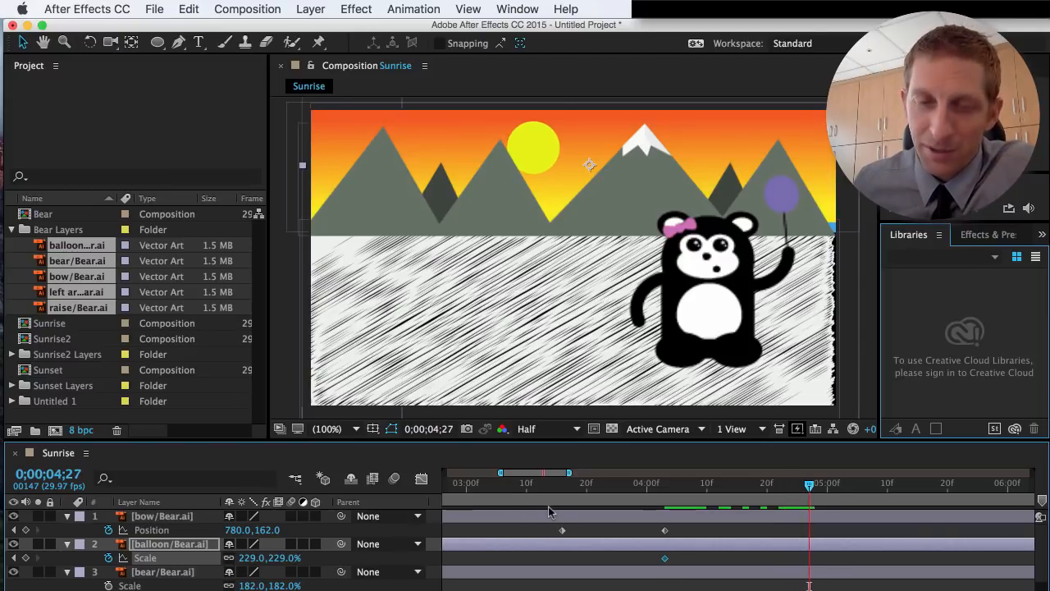
key("p")
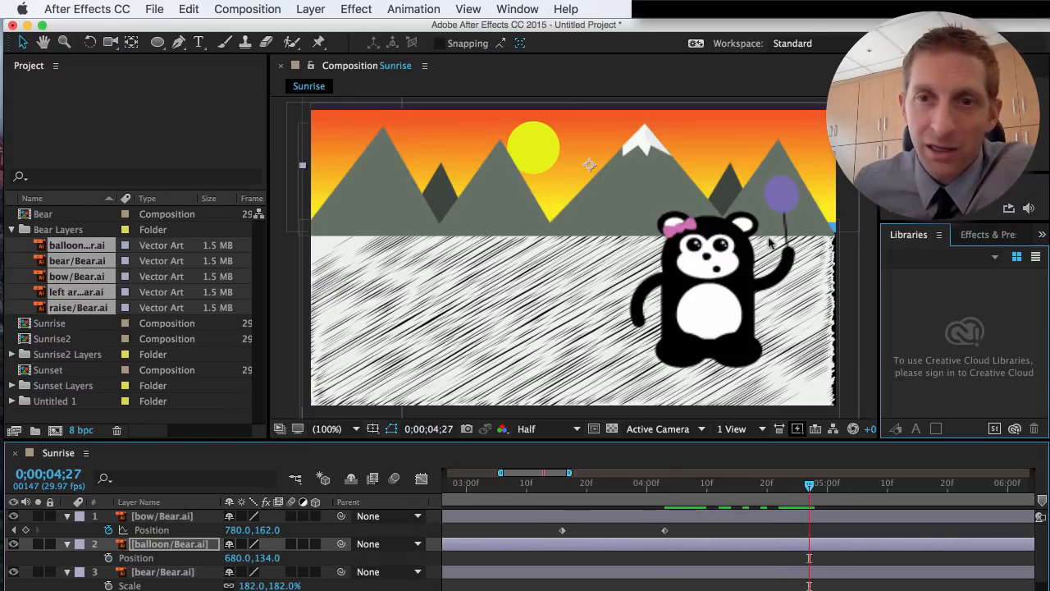
left_click_drag(783, 223, 782, 38)
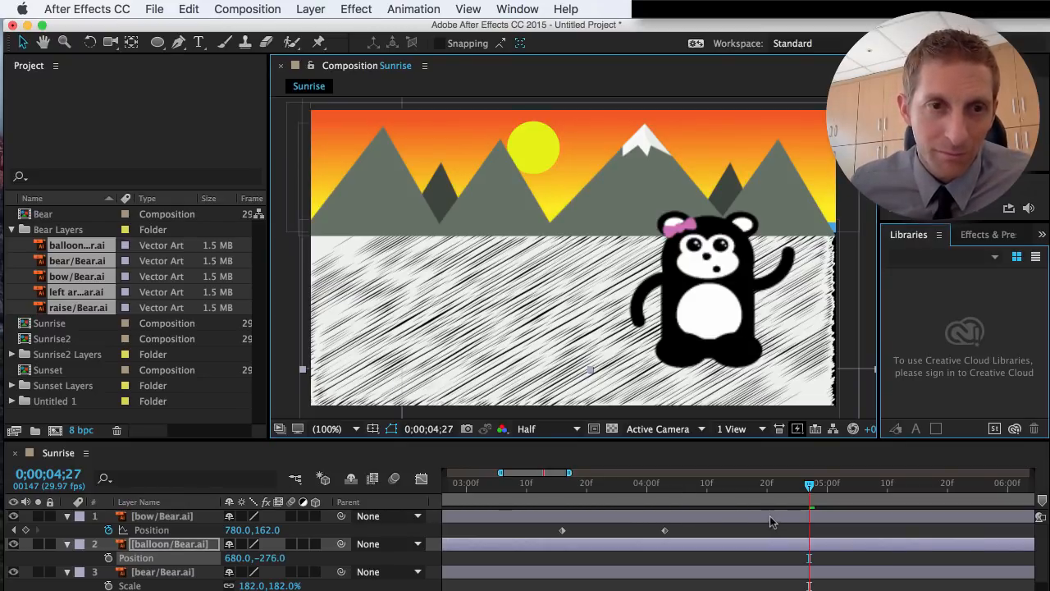
left_click_drag(808, 492, 722, 490)
key("super+z")
key("super+z")
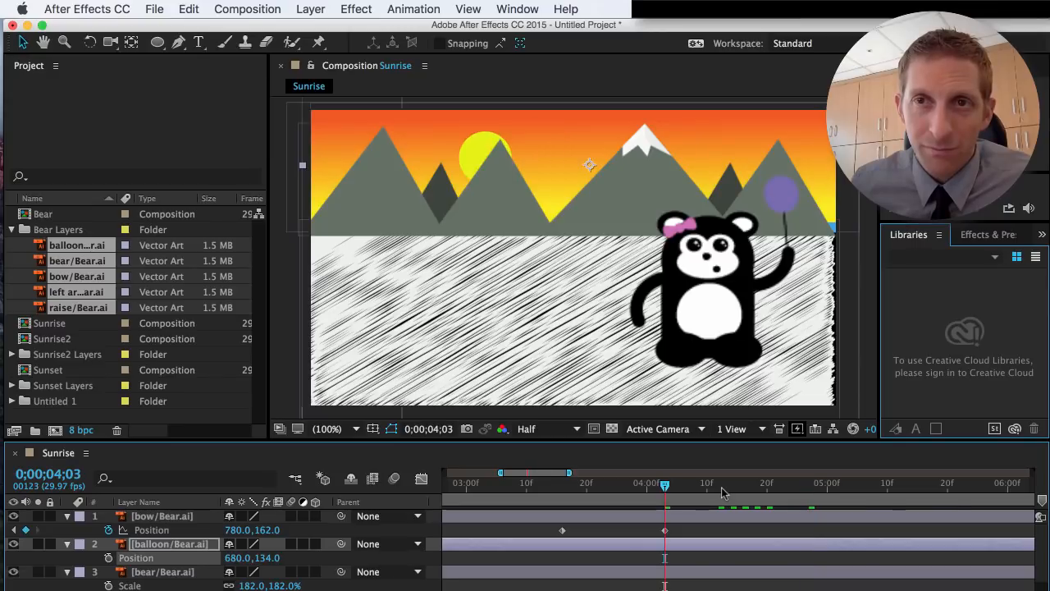
- Keyframe the balloon's Position at 680.0, 134.0 on 0;00;04;03 and 668.0, -276.0 on 0;00;05;00 so it floats off, and preview it
left_click(108, 558)
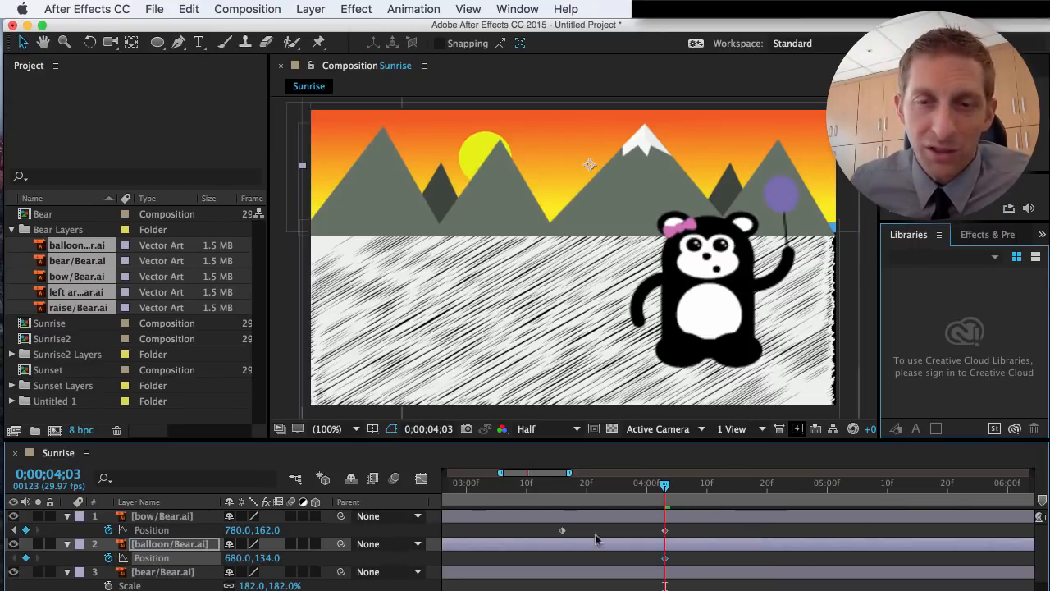
left_click_drag(668, 490, 828, 492)
left_click_drag(792, 232, 776, 74)
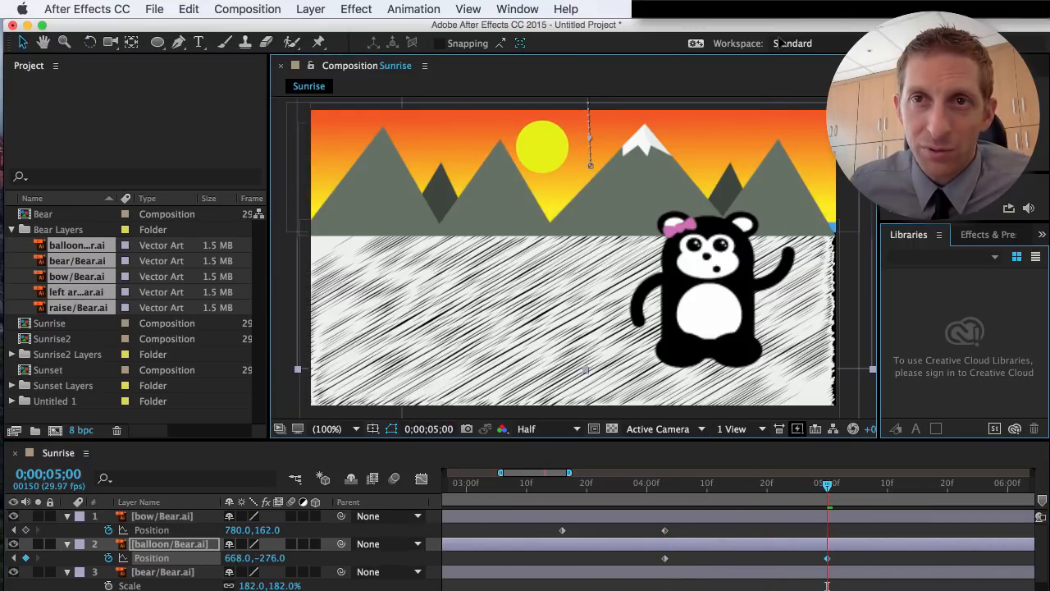
left_click(743, 486)
left_click_drag(716, 486, 664, 487)
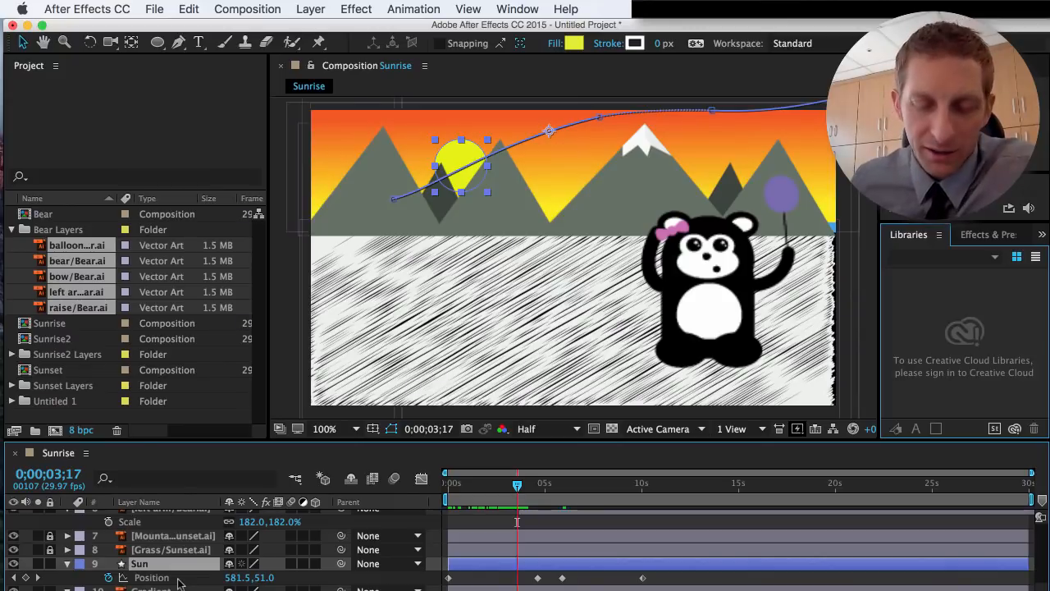
- Animate the Sun layer's Scale with keyframes of 100% at 0;00;02;06, 173% at 0;00;10;09 and 161% at 0;00;10;24
key("s")
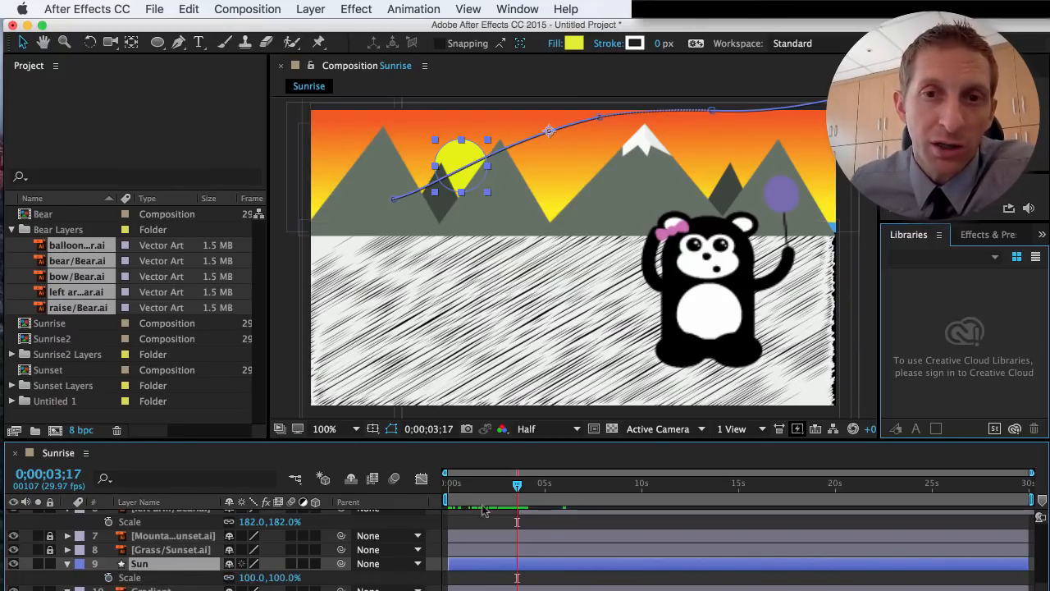
left_click_drag(520, 490, 495, 490)
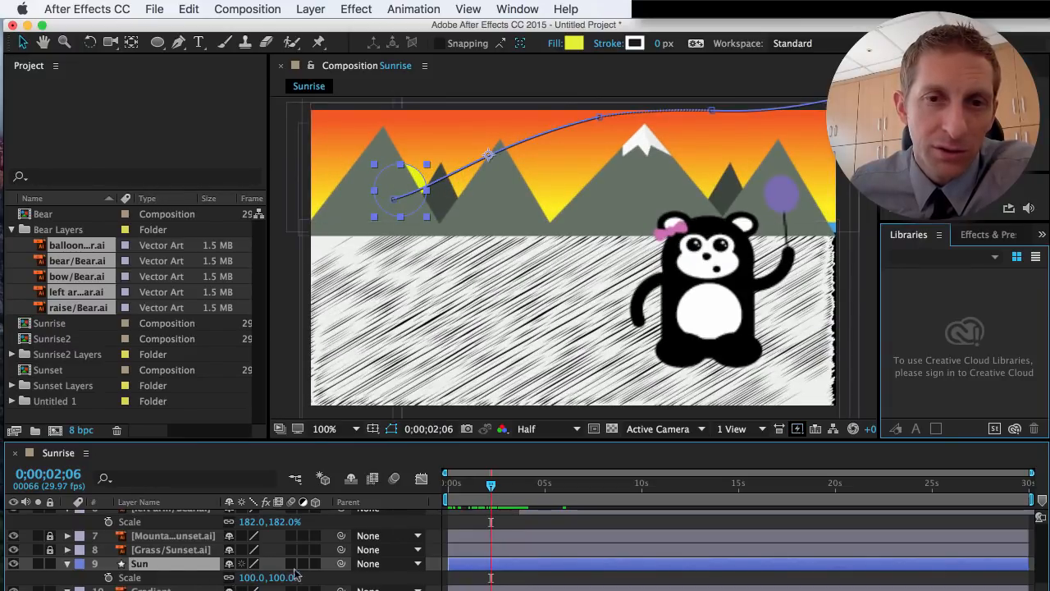
left_click(108, 577)
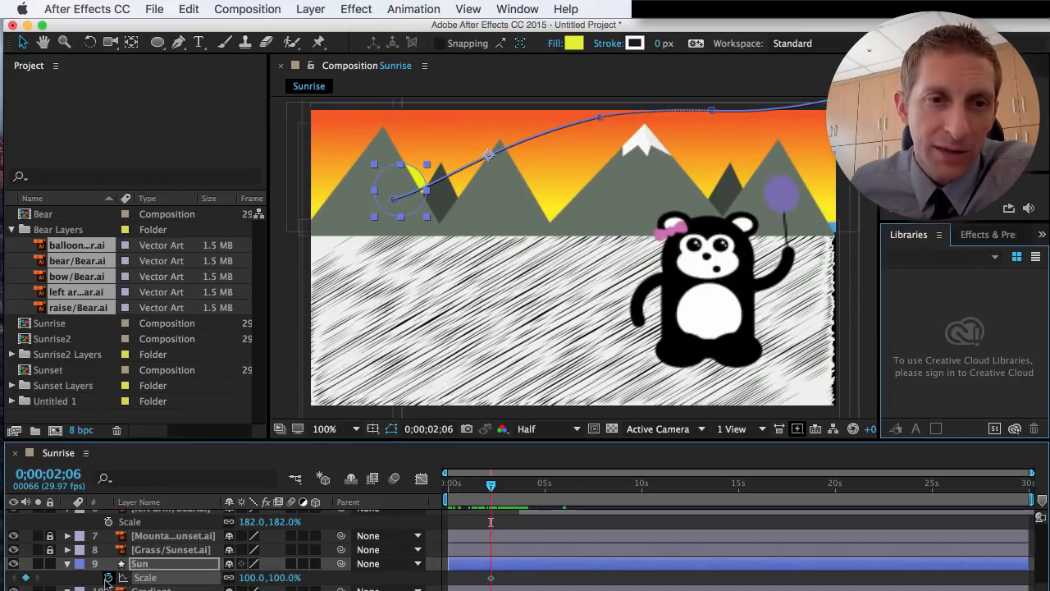
left_click_drag(494, 487, 648, 509)
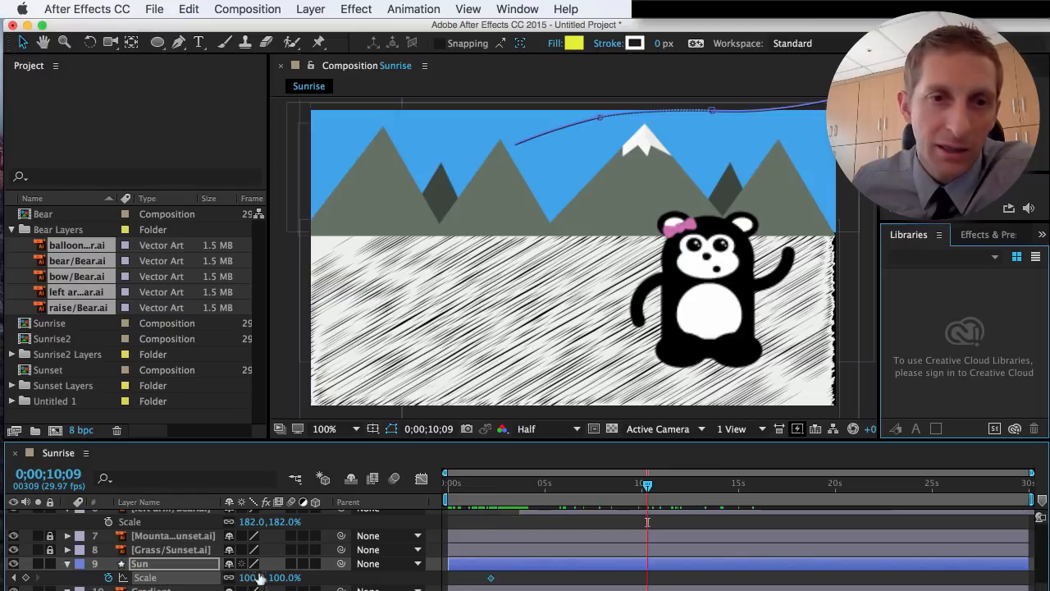
left_click_drag(253, 578, 312, 578)
left_click_drag(638, 490, 659, 478)
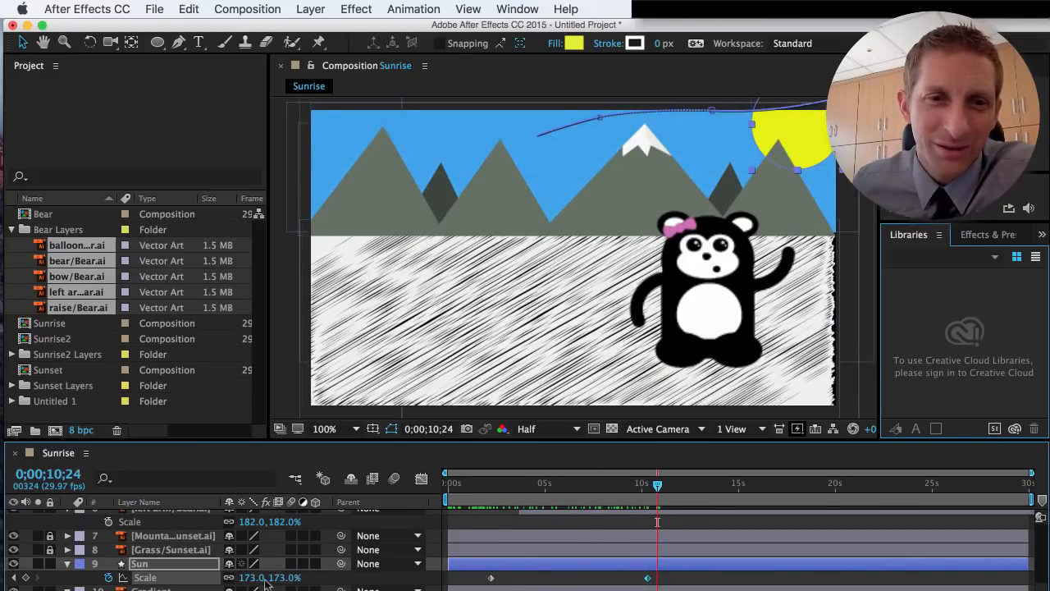
left_click_drag(259, 579, 250, 580)
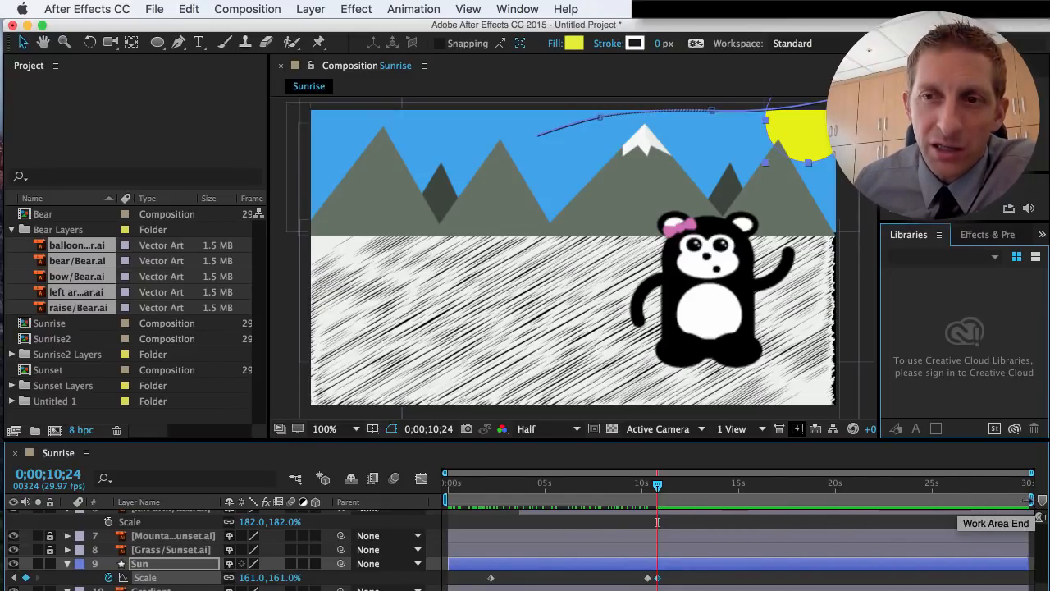
- Shorten the work area to end shortly after the Sun's last Scale keyframe and play the animation
left_click_drag(1031, 499, 672, 499)
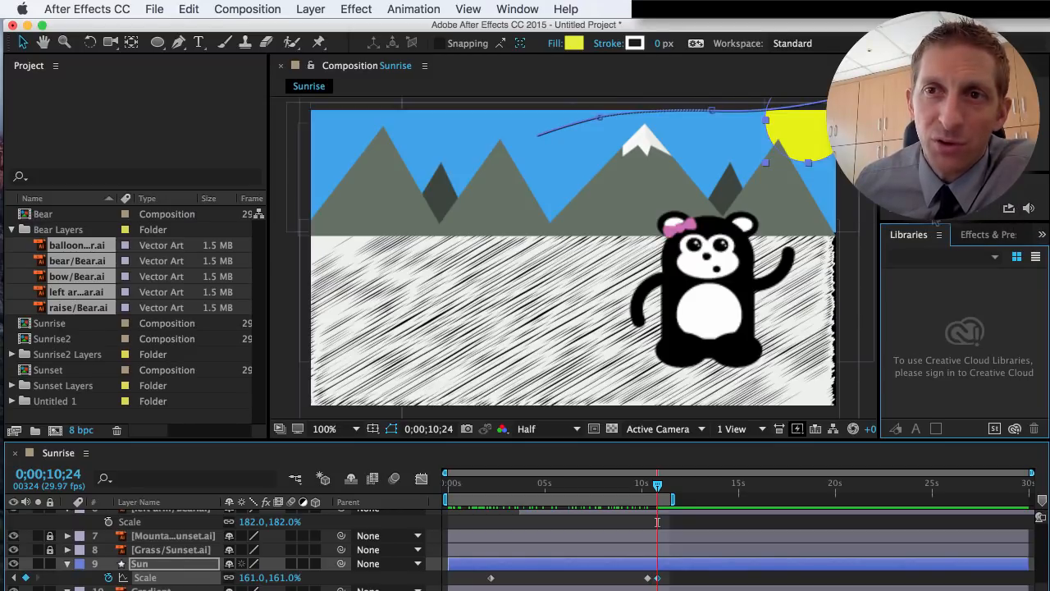
key("space")
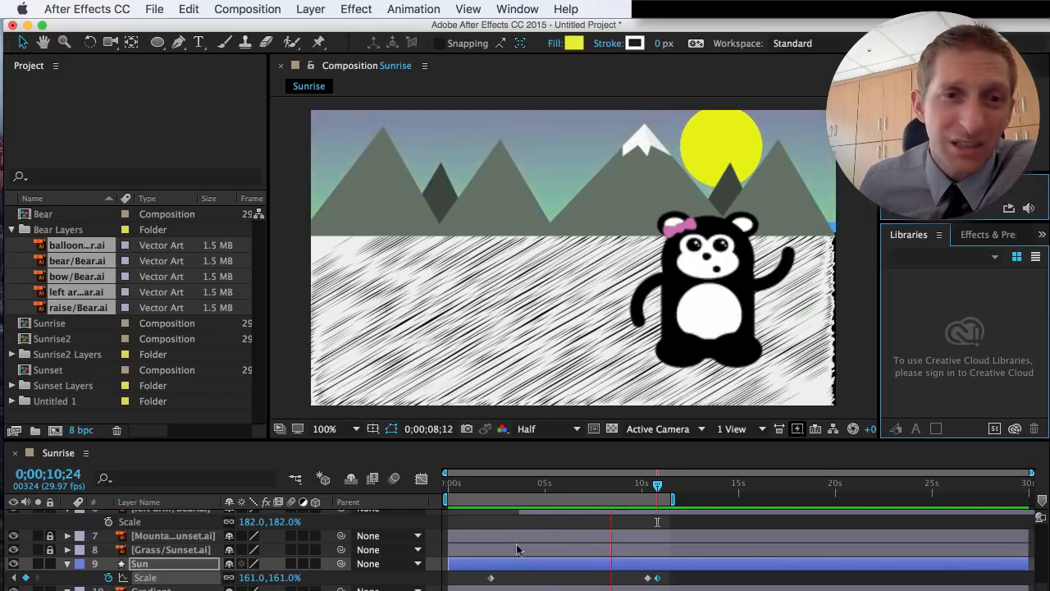
key("space")
- Shift all of the Sun layer's Position keyframes earlier so the last one falls just before 0;00;08;16, and preview the motion
scroll(324, 577, "up", 2)
scroll(325, 577, "up", 5)
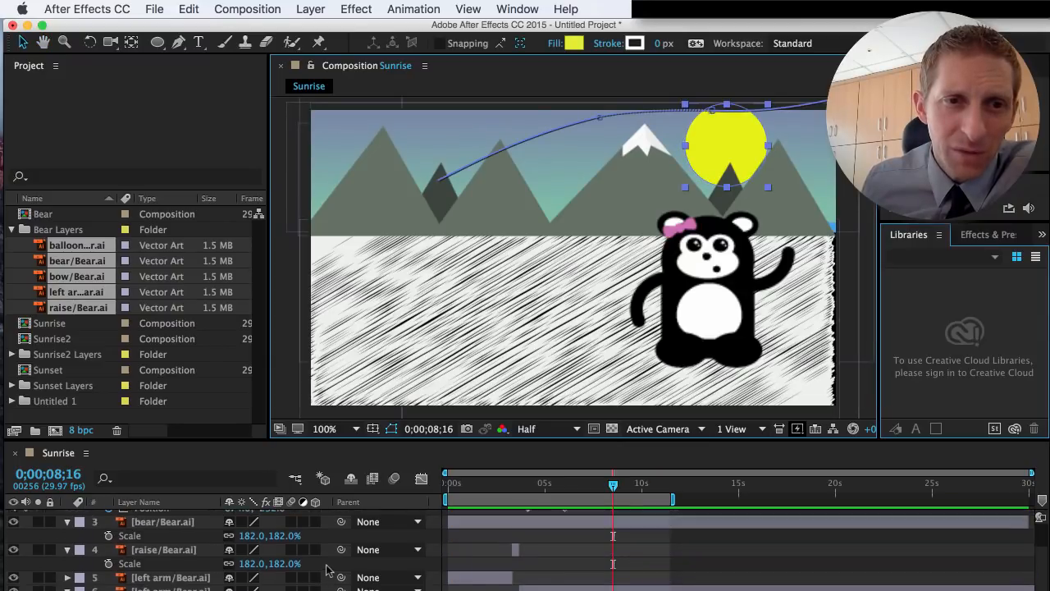
scroll(316, 572, "down", 5)
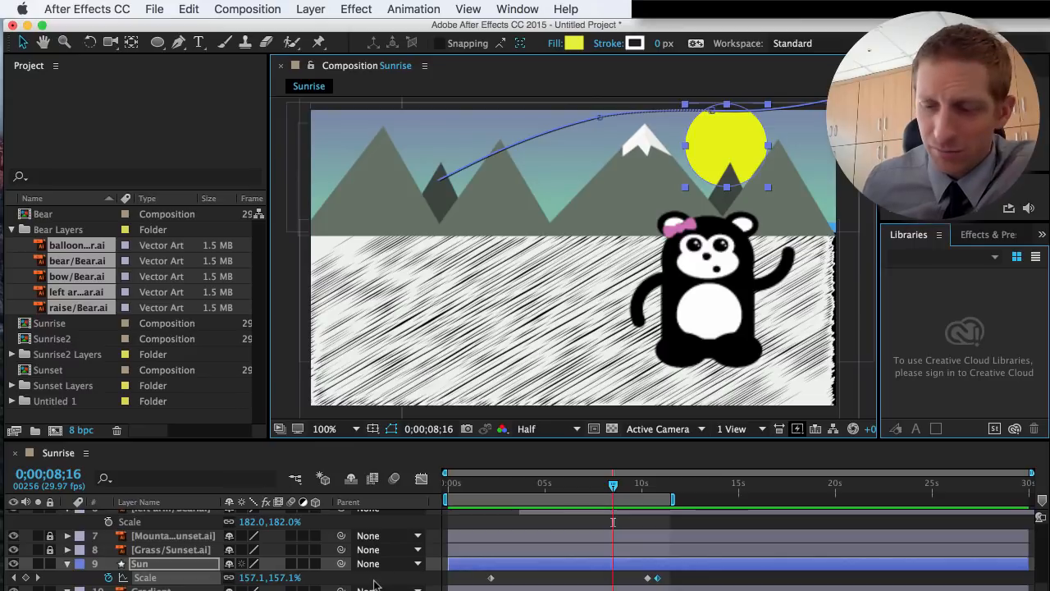
key("p")
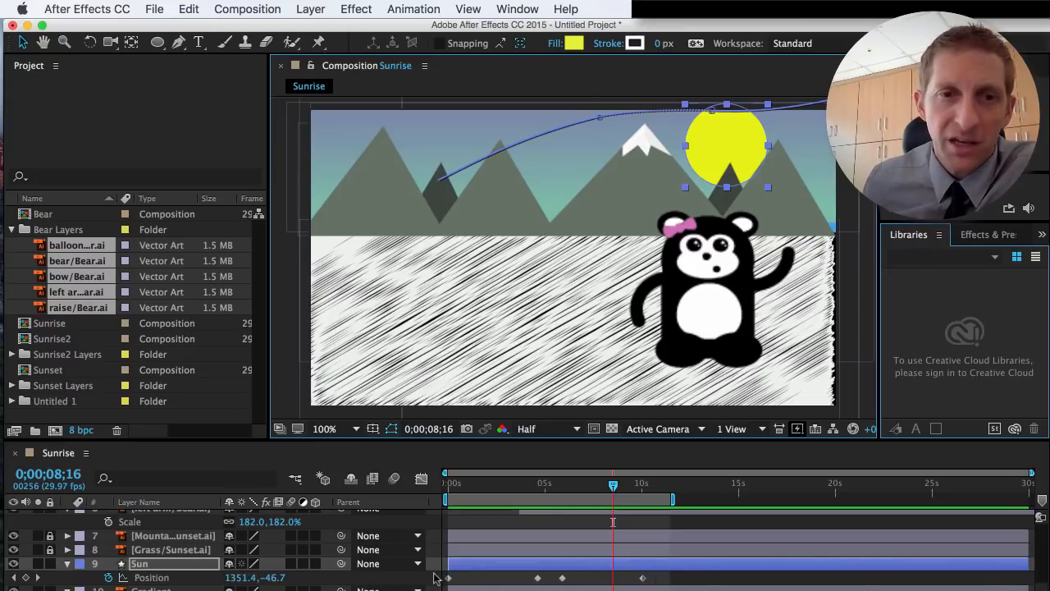
left_click(189, 579)
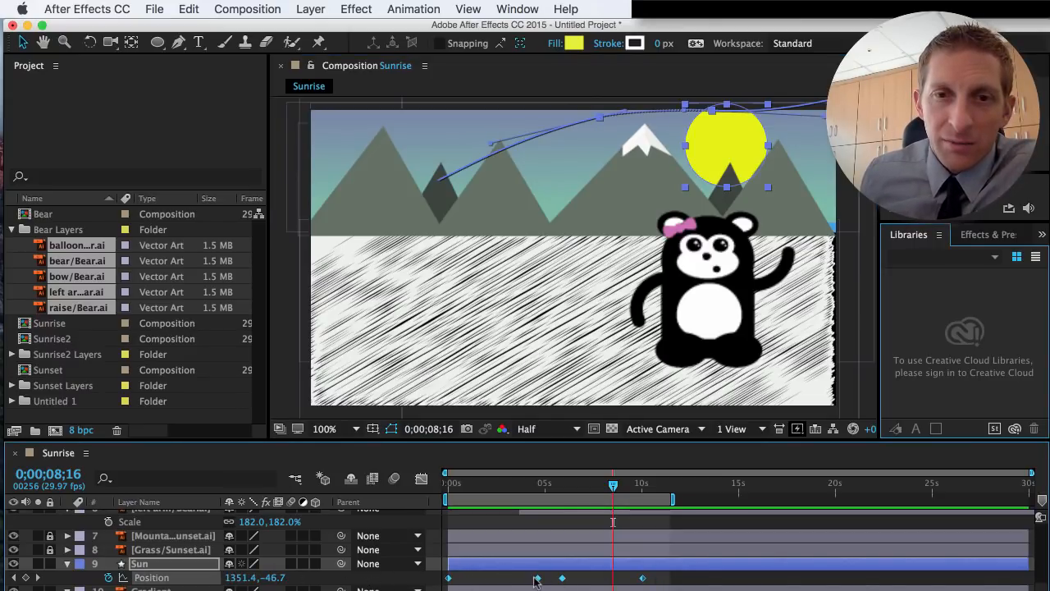
left_click_drag(539, 580, 502, 582)
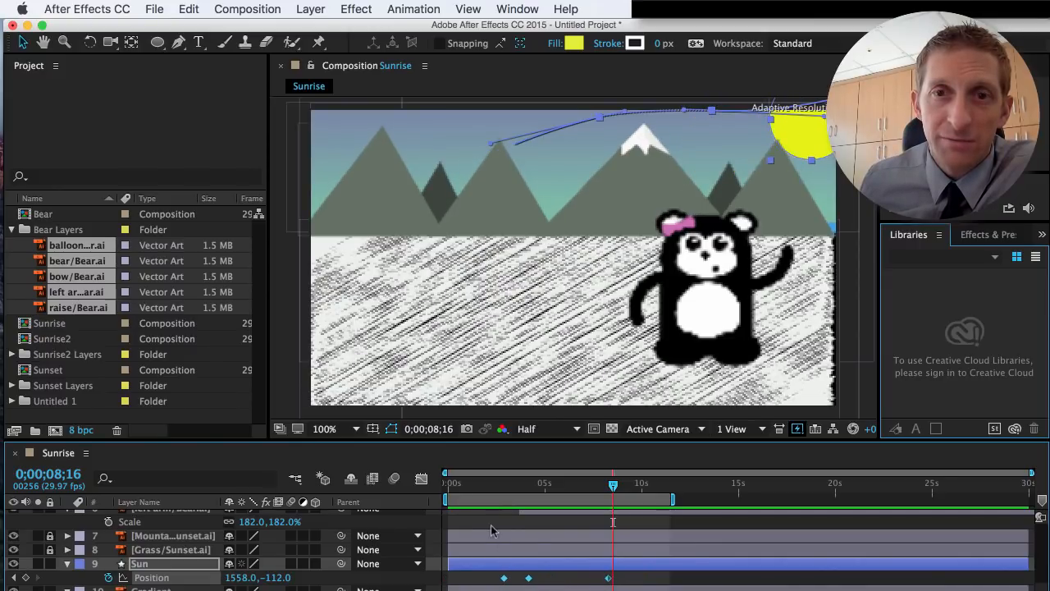
left_click_drag(496, 486, 617, 488)
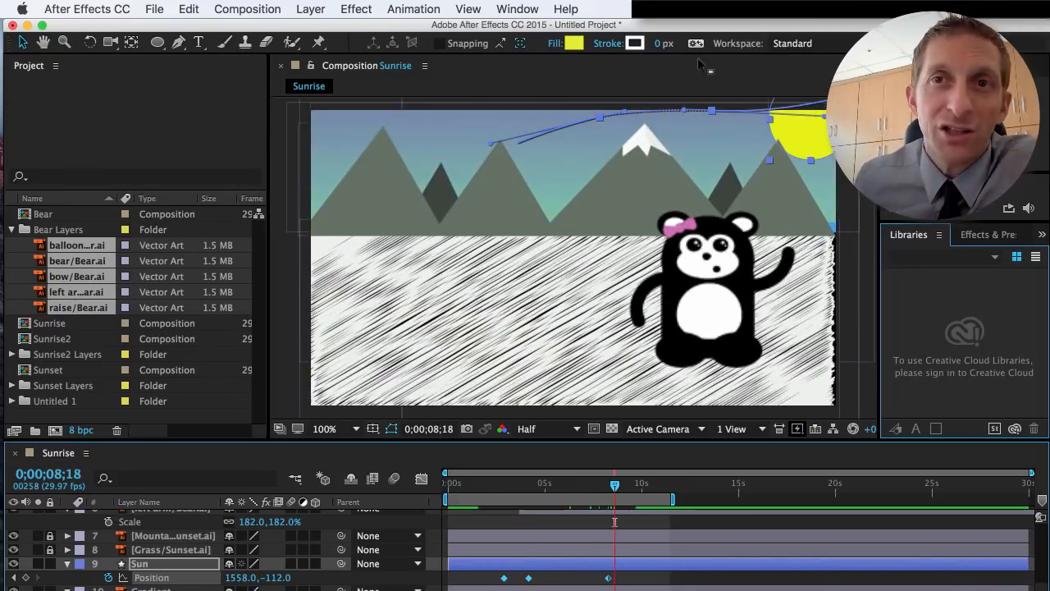
left_click(639, 9)
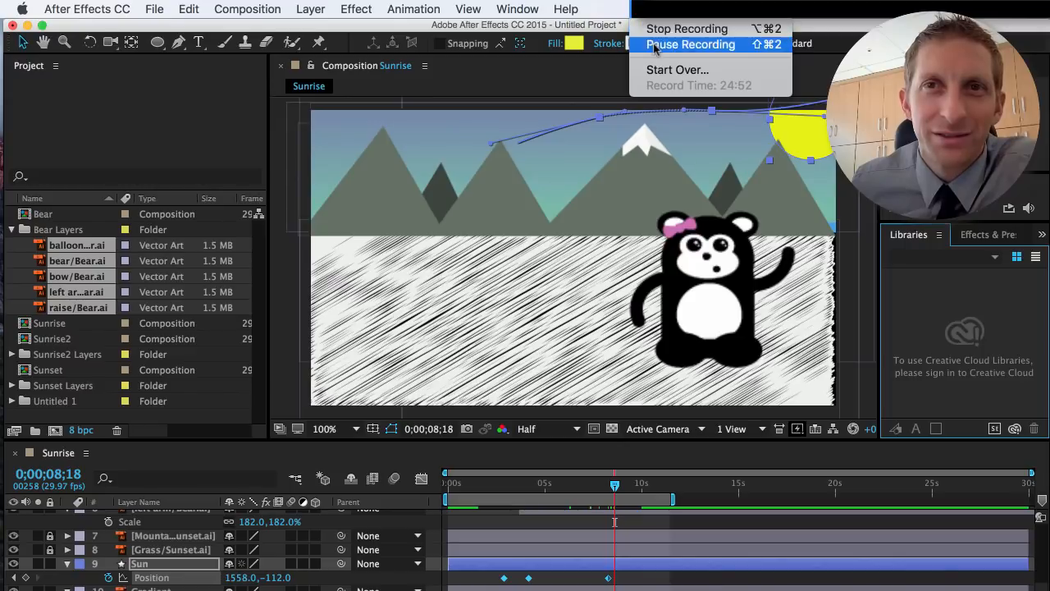